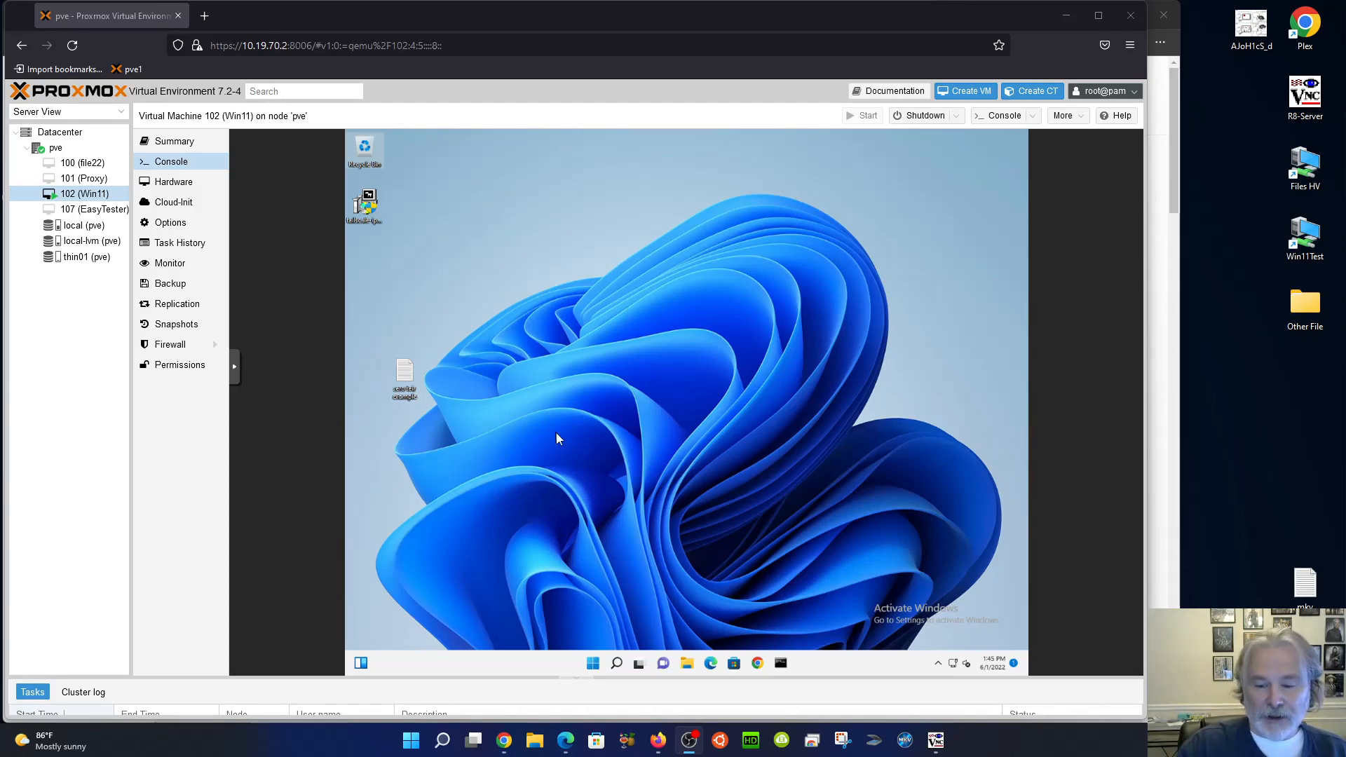
Step: Search the Win11 virtual machine for "windows advanced firewall" and open the advanced settings of Windows Defender Firewall
left_click(617, 663)
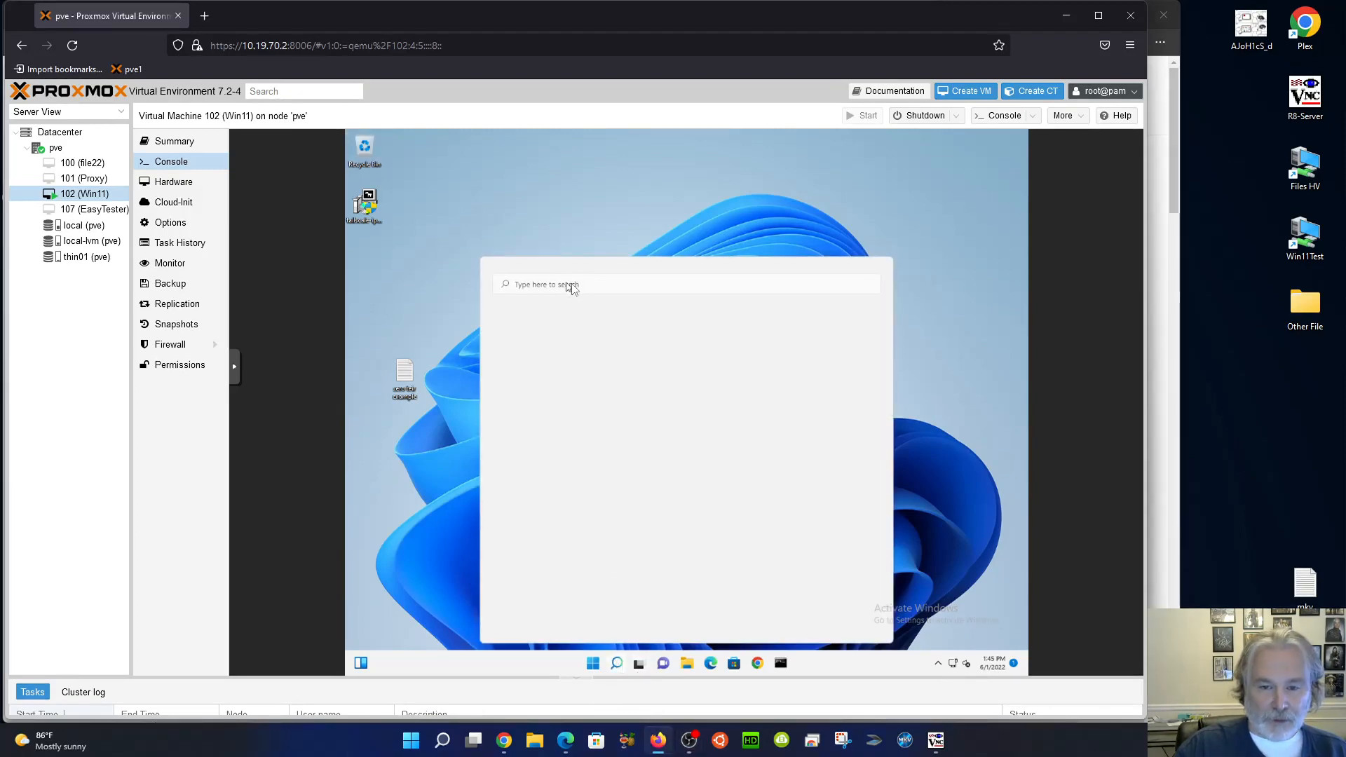
left_click(590, 286)
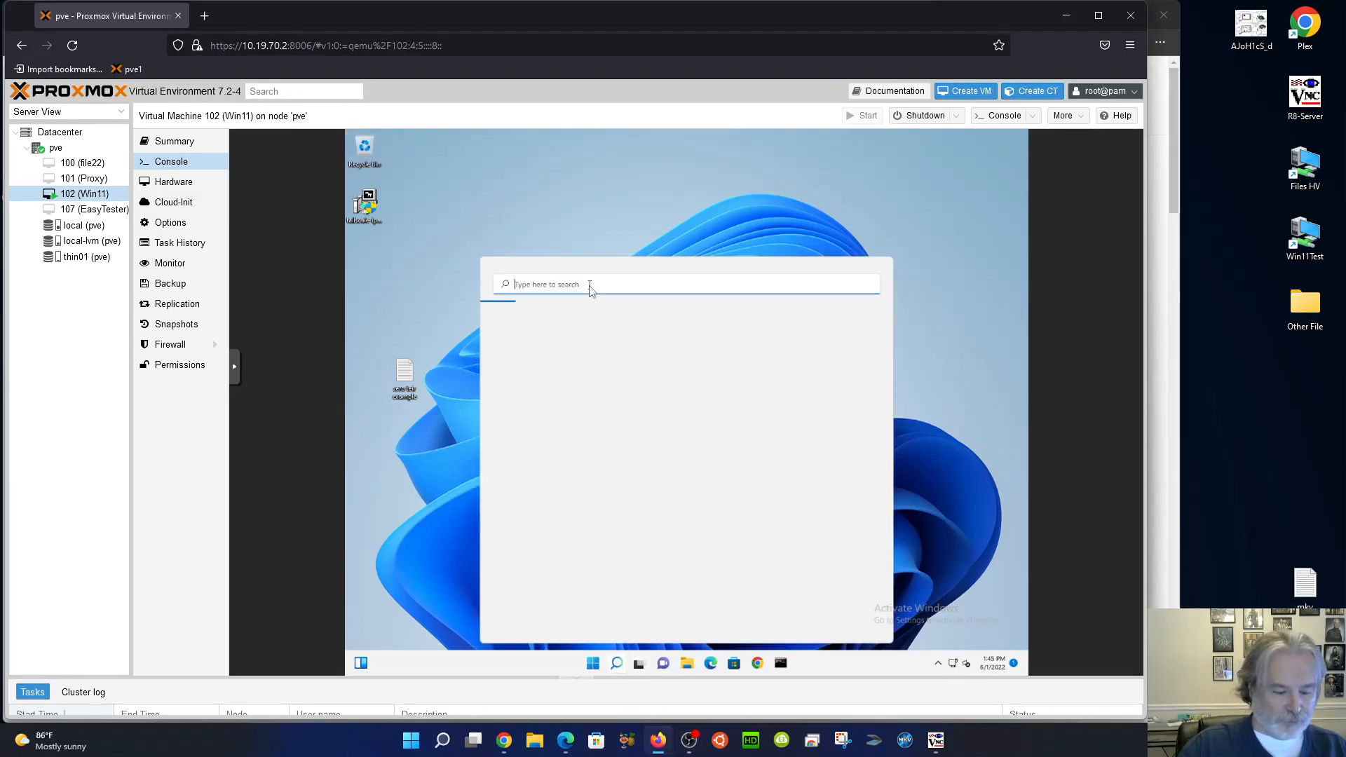
type("windows")
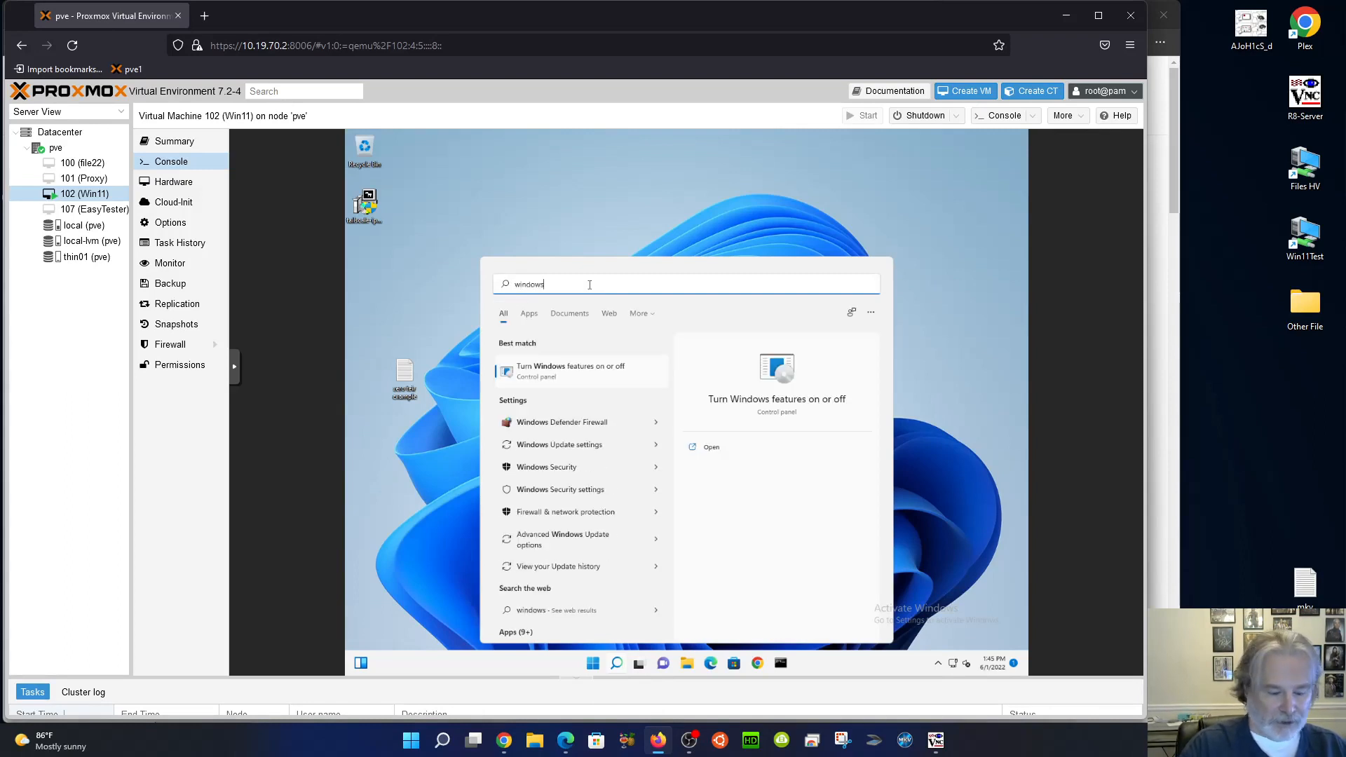
type("advanced")
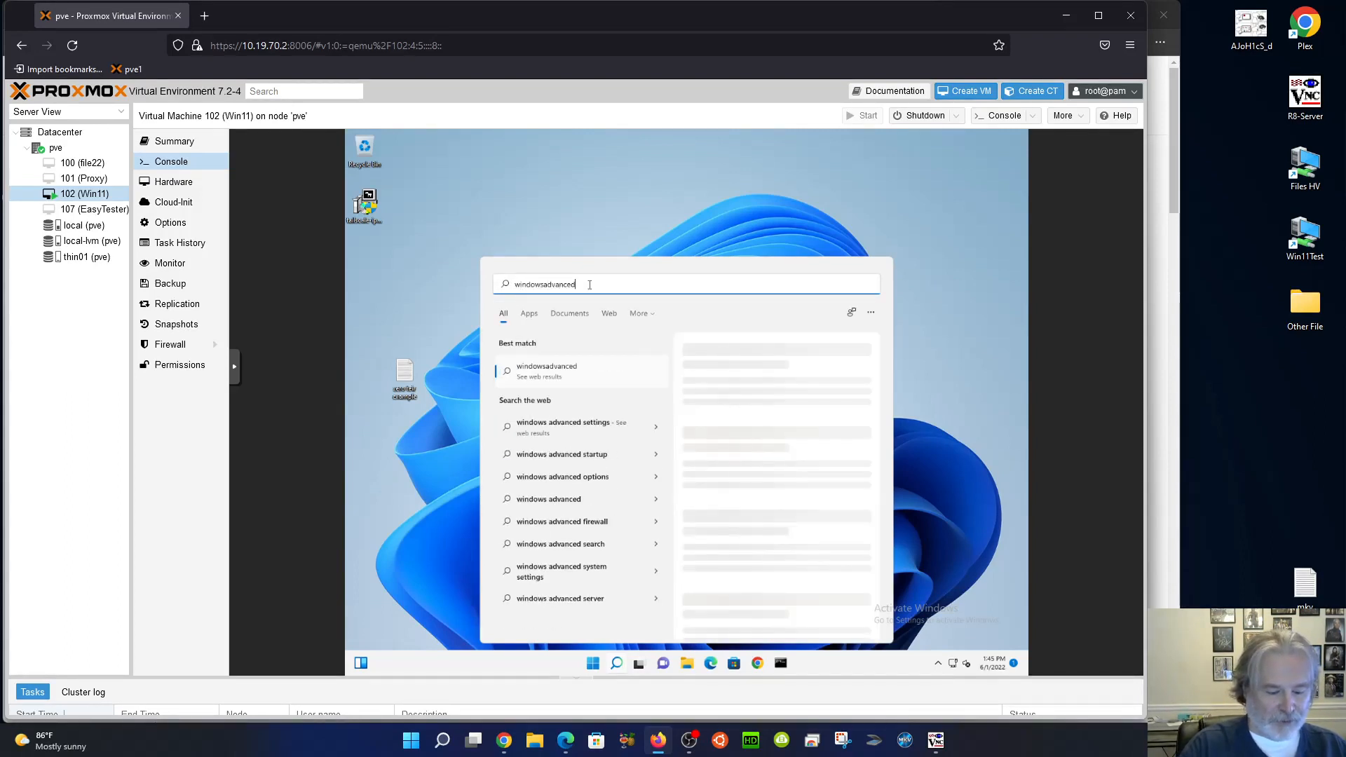
type(" firewall")
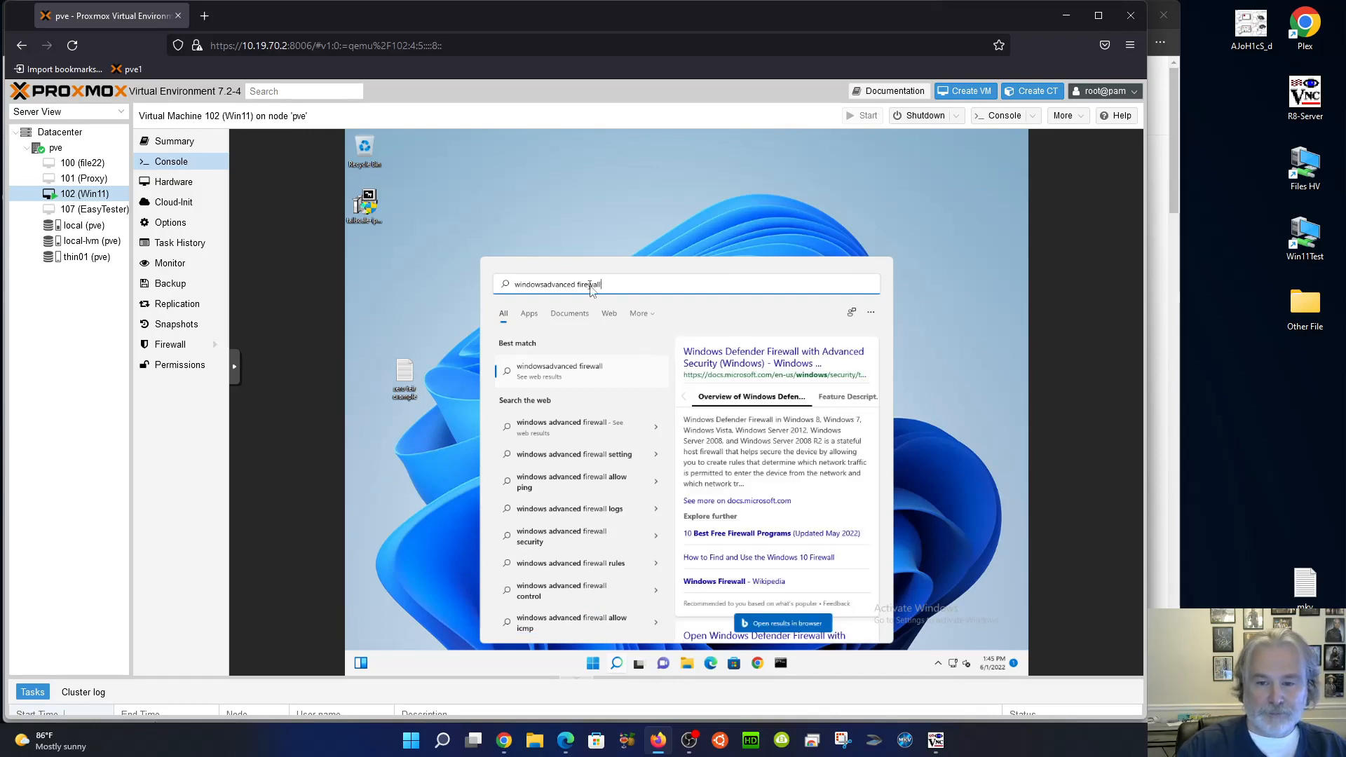
left_click(541, 285)
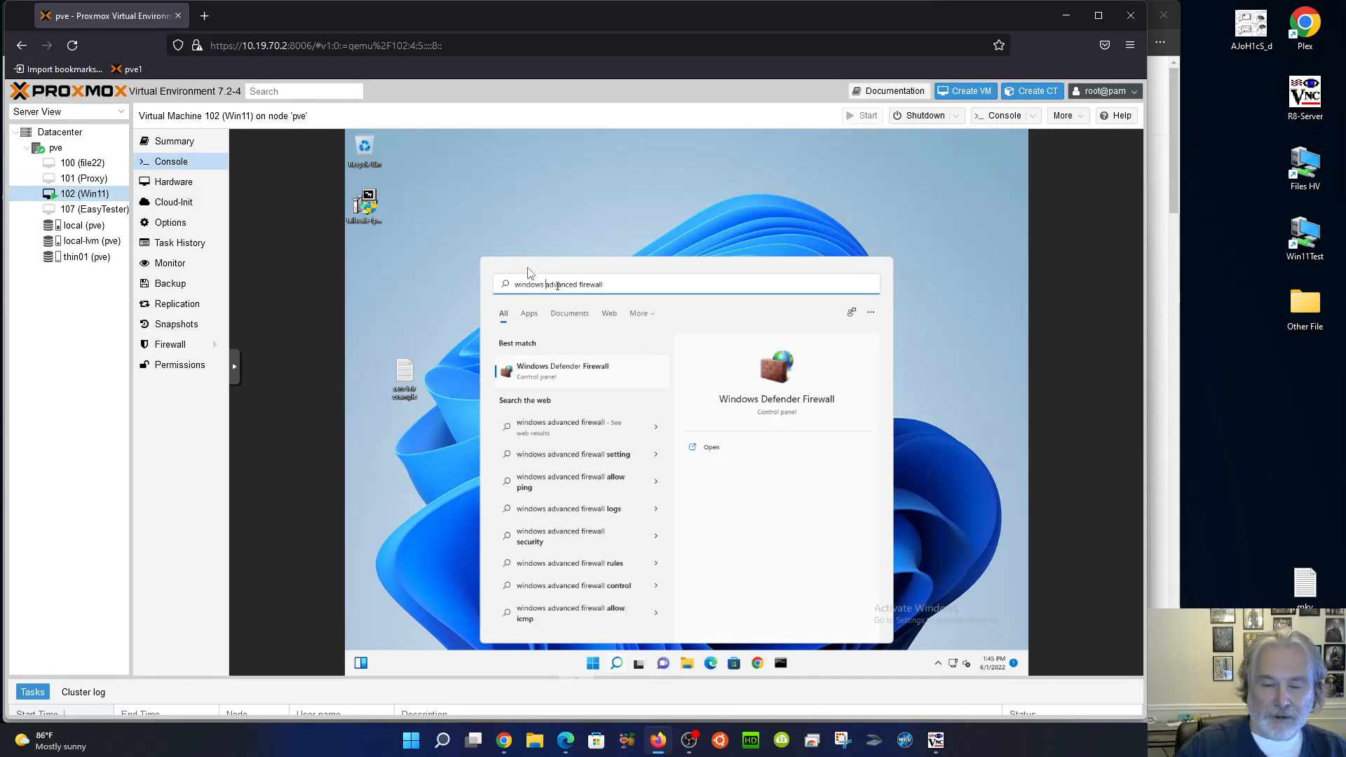
left_click(558, 369)
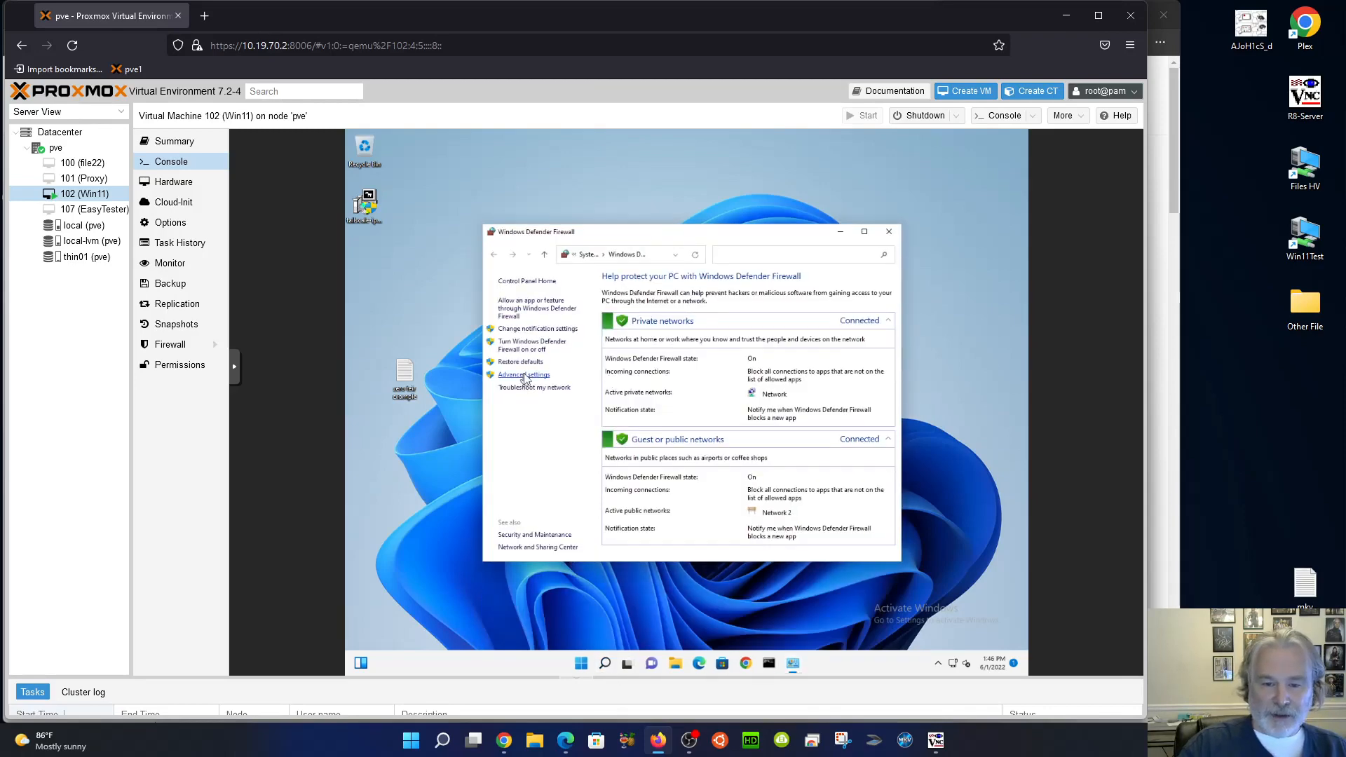
left_click(547, 375)
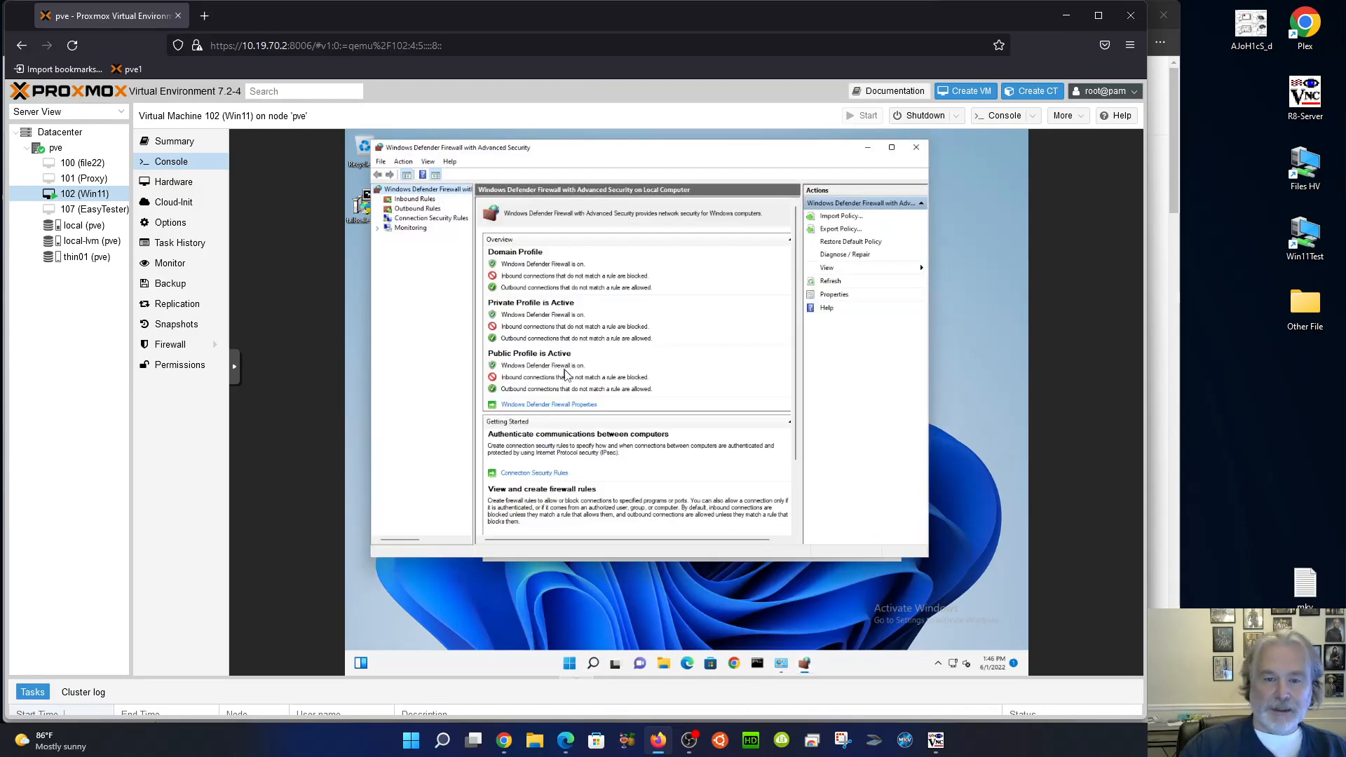
Step: Find the inbound rule Remote Desktop - User Mode (TCP-In) and open its properties
left_click(421, 201)
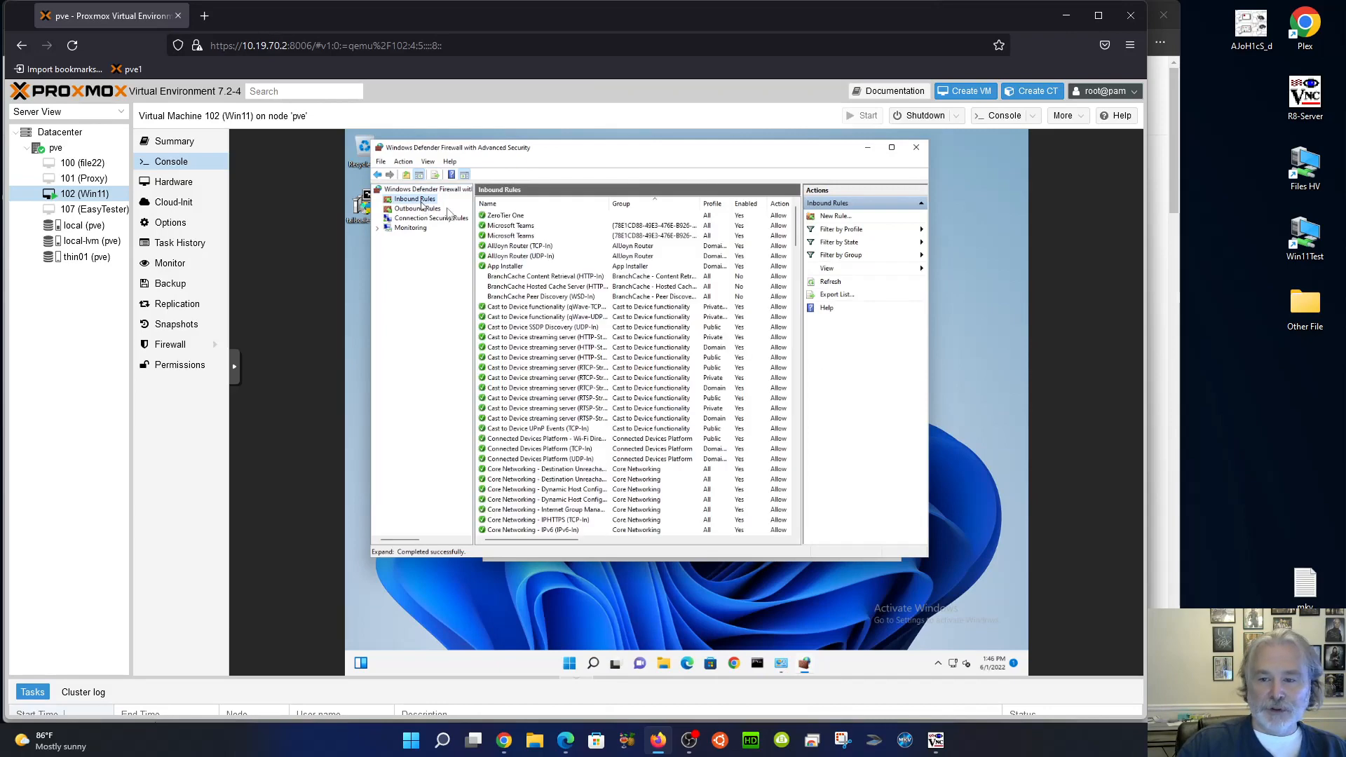
scroll(558, 293, "down", 10)
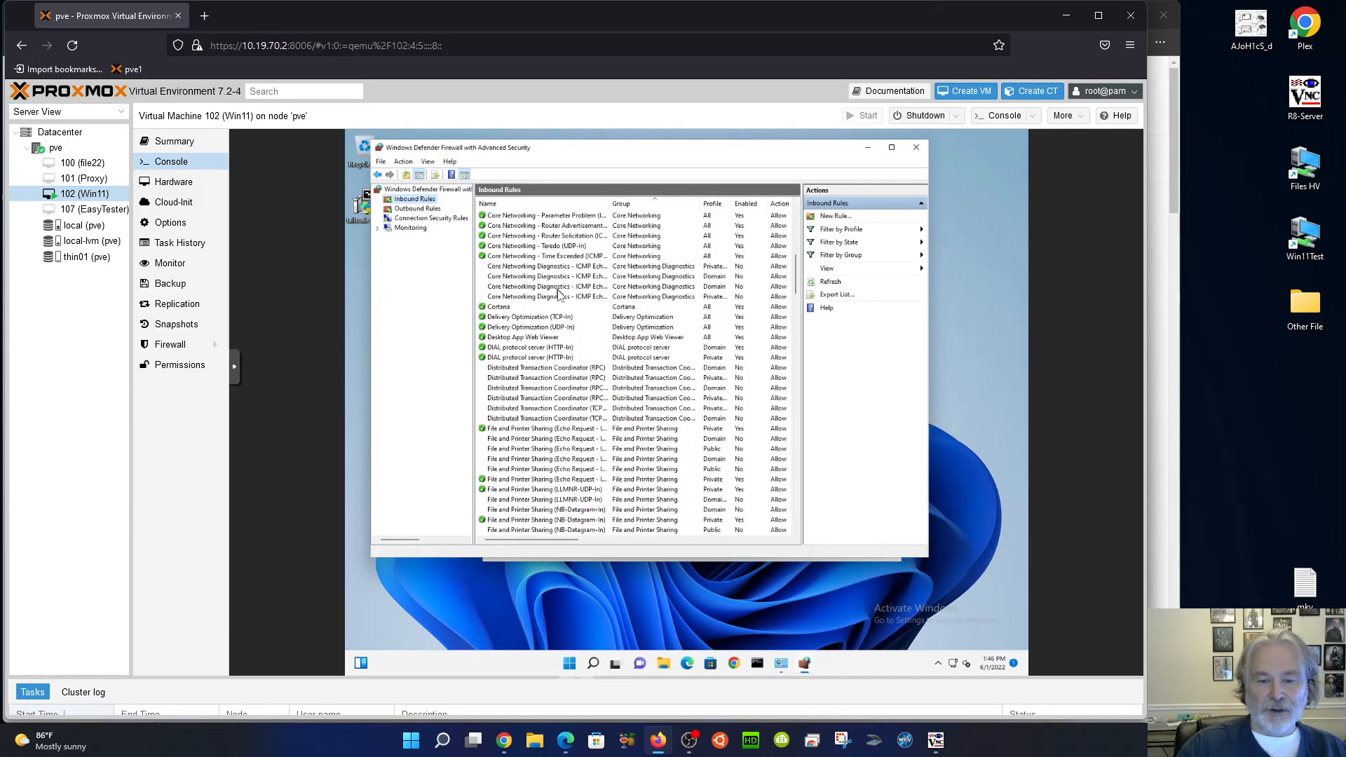
scroll(559, 293, "down", 12)
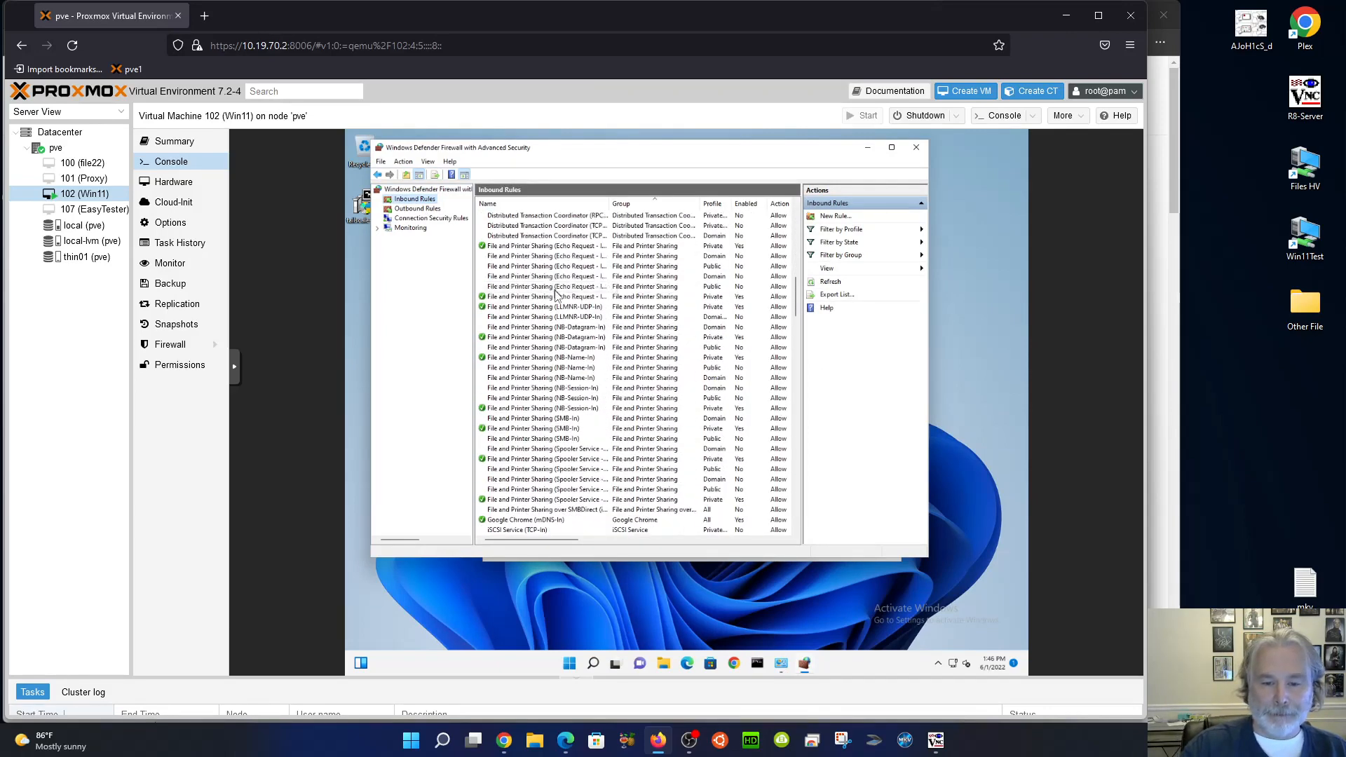
scroll(558, 295, "down", 15)
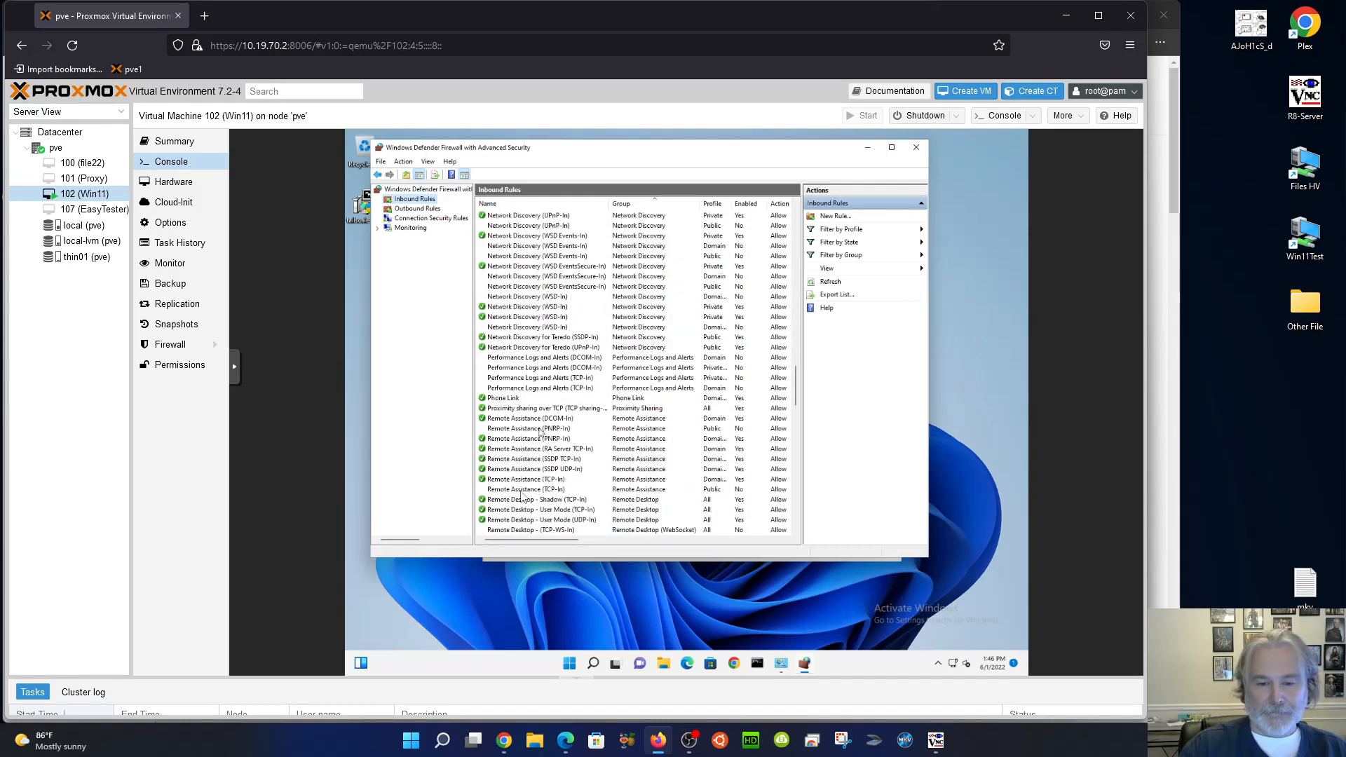
scroll(534, 482, "down", 1)
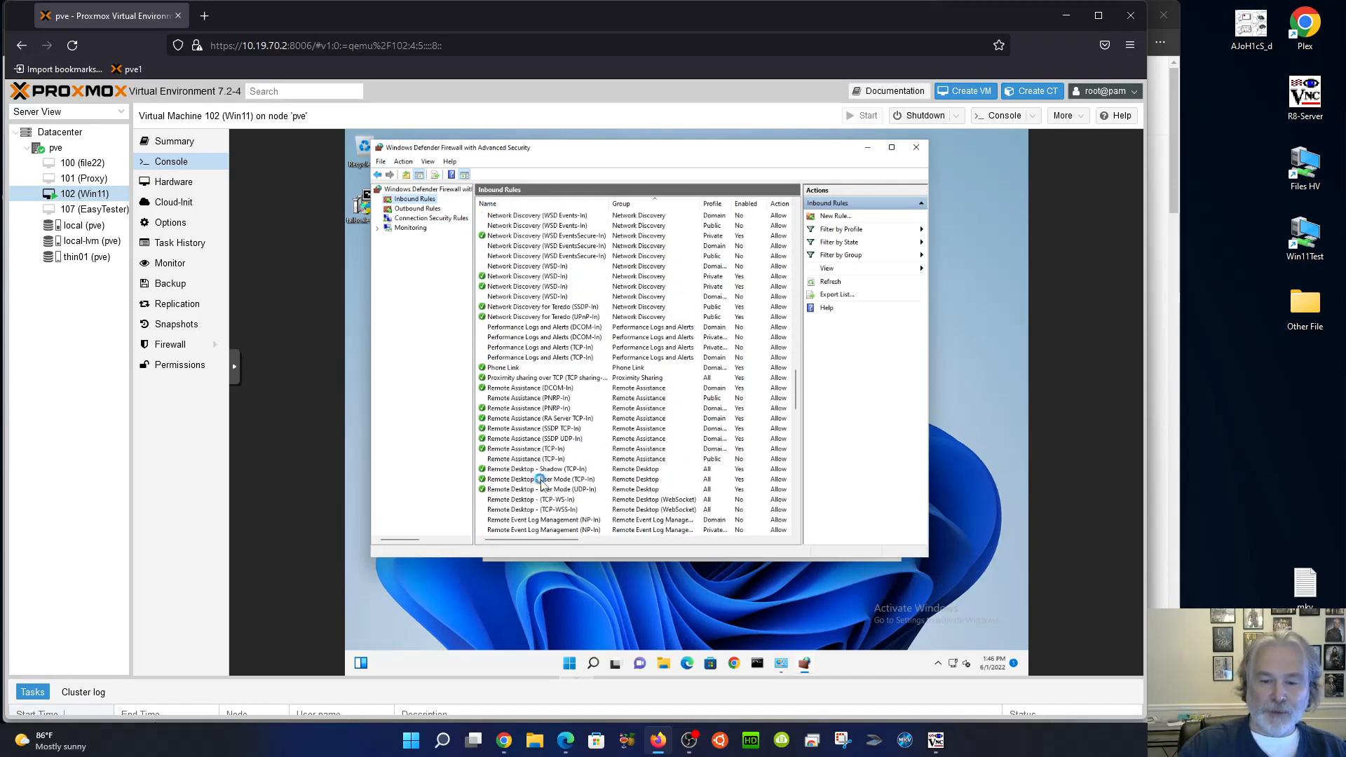
left_click(538, 480)
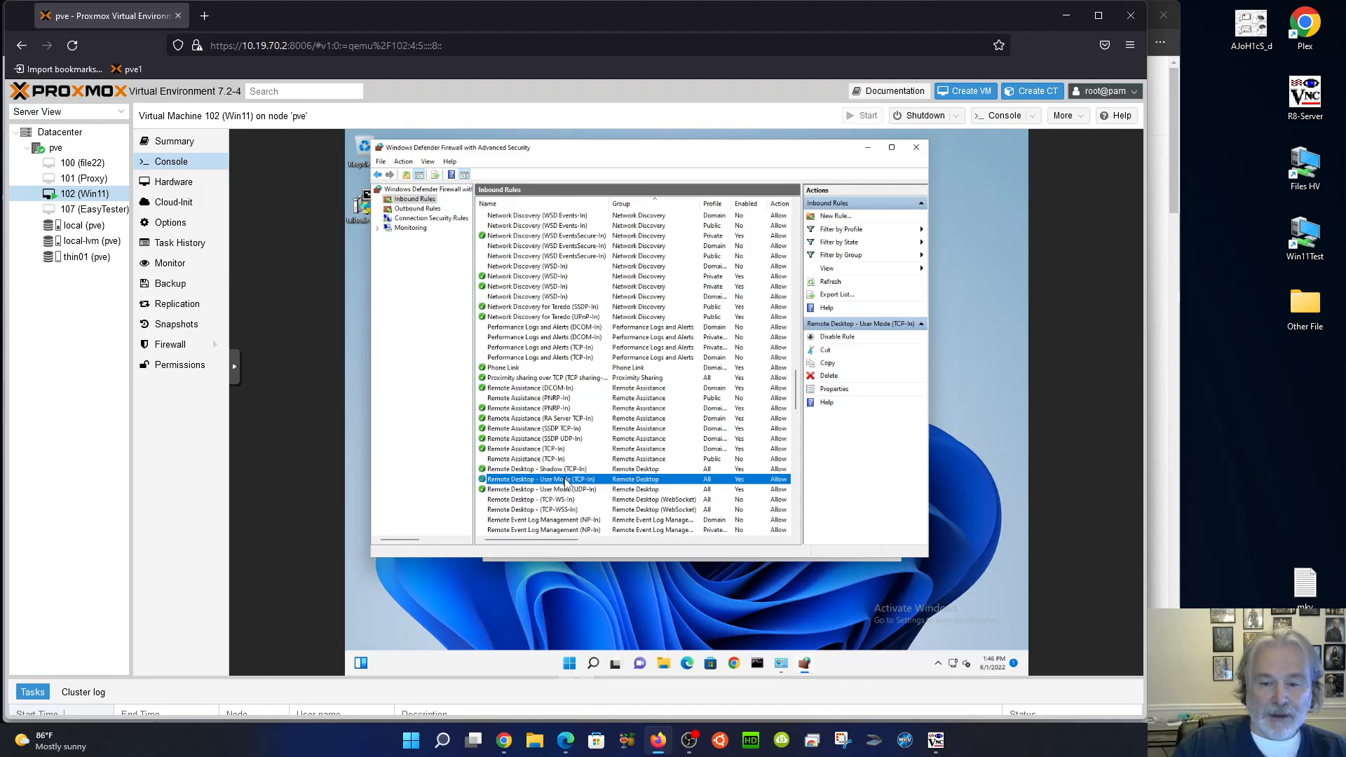
double_click(565, 482)
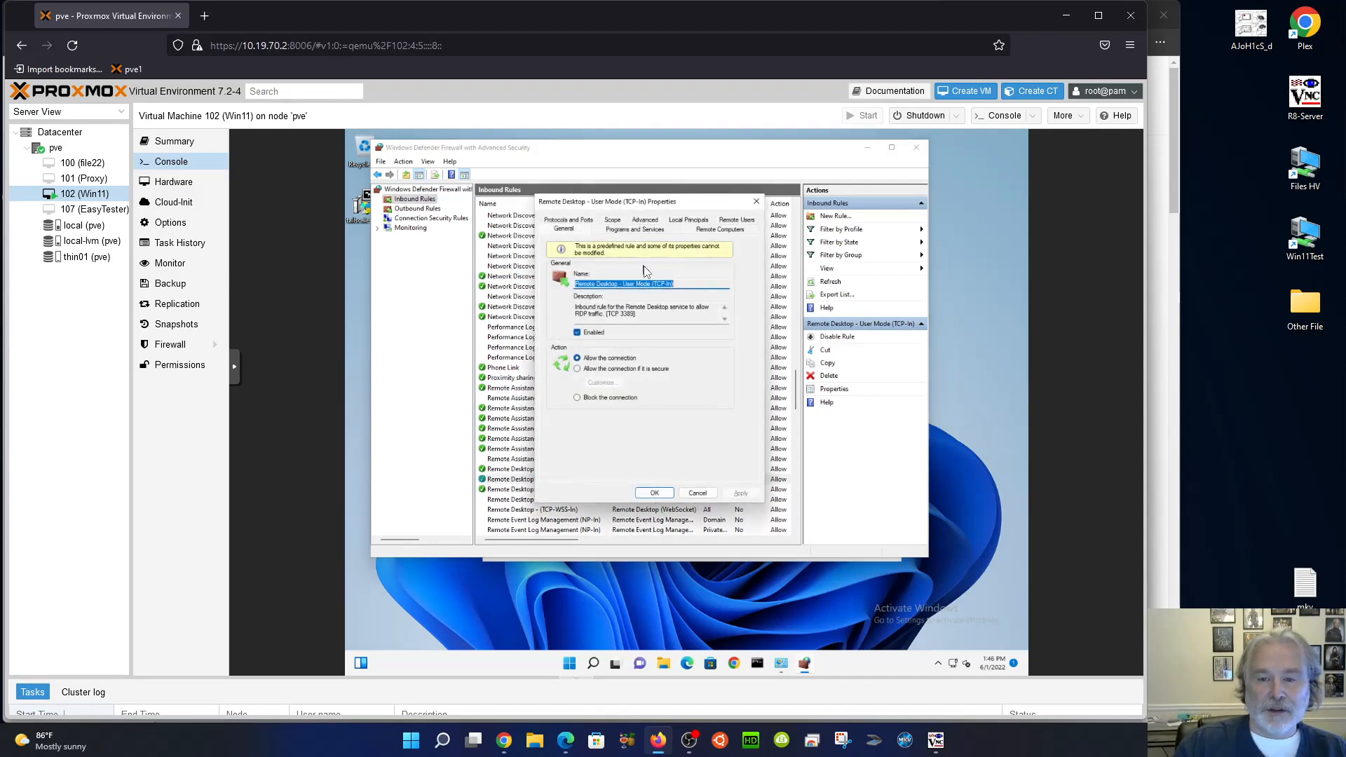
Step: Restrict the TCP-In rule's remote IP scope to the subnet 192.168.194.0/24 and apply the change
left_click(611, 221)
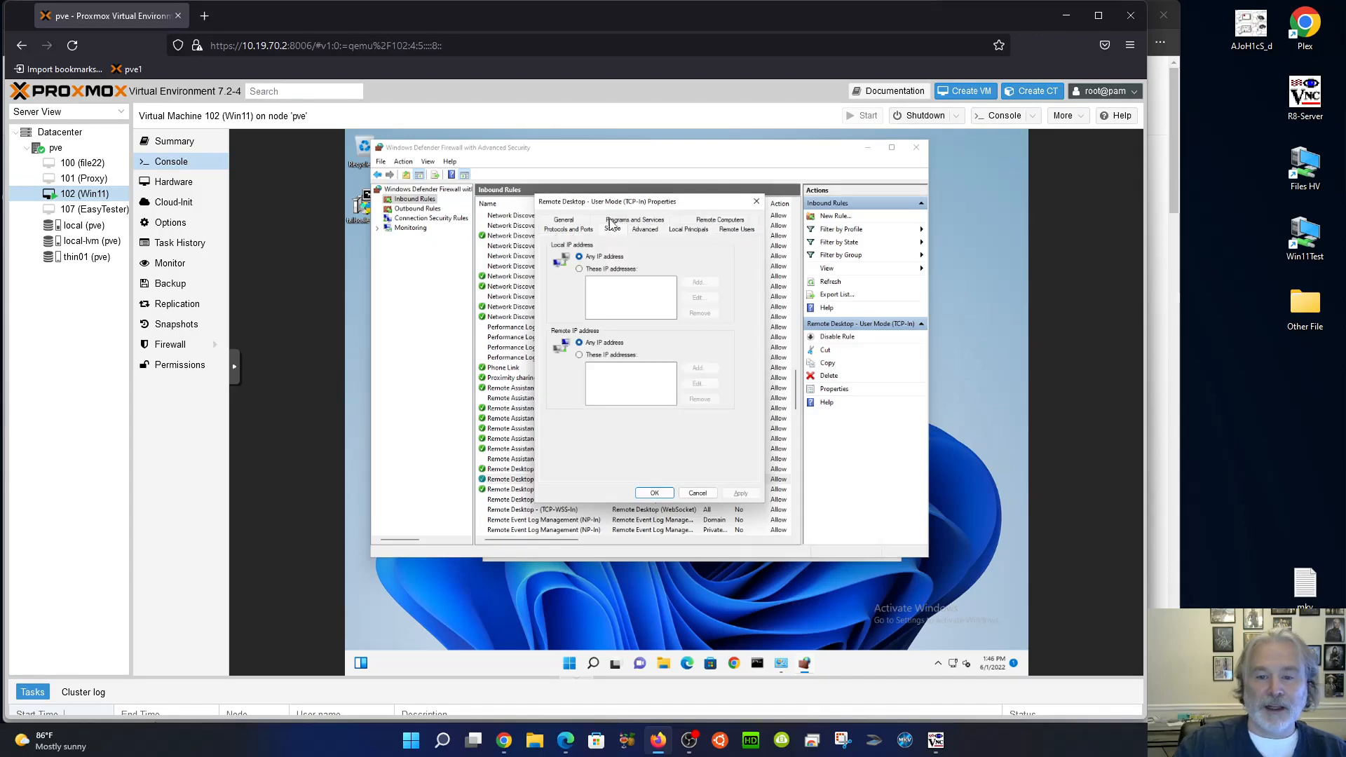
left_click(594, 356)
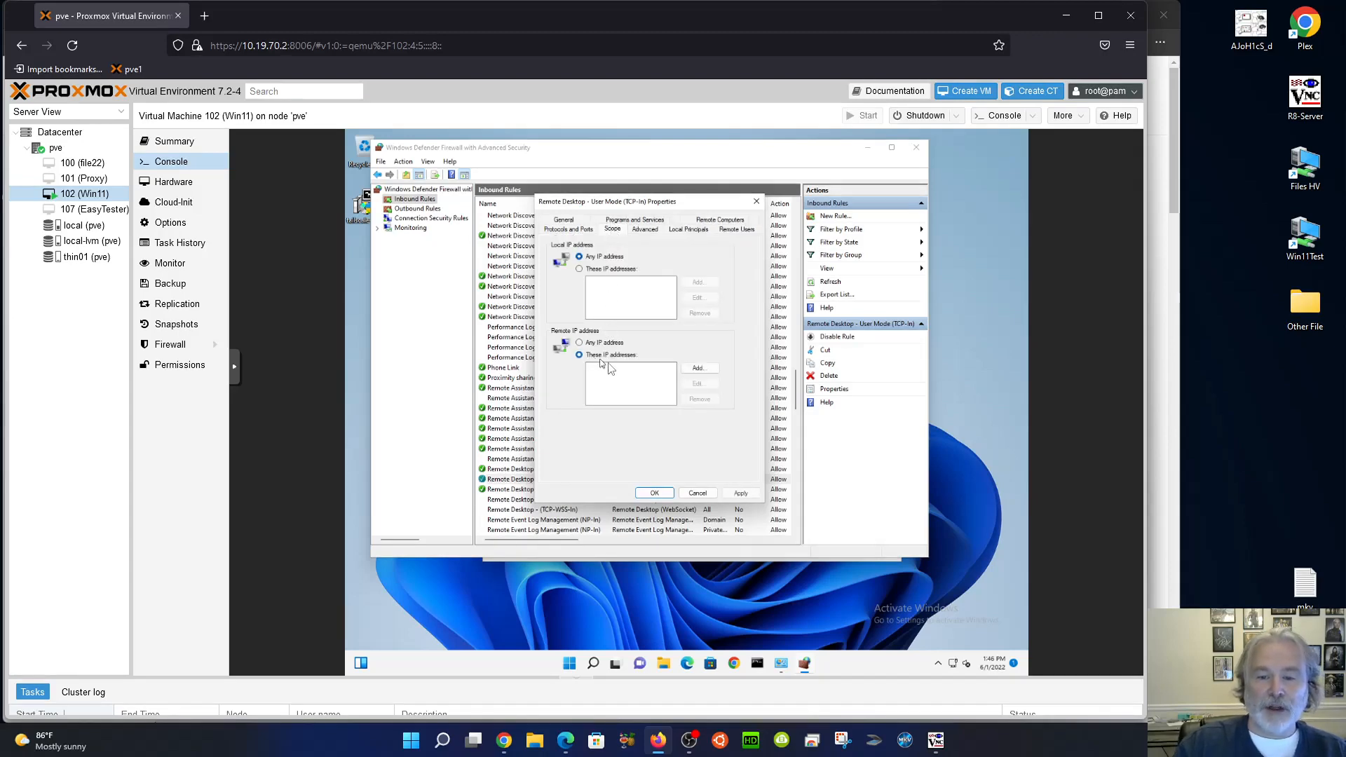
left_click(695, 369)
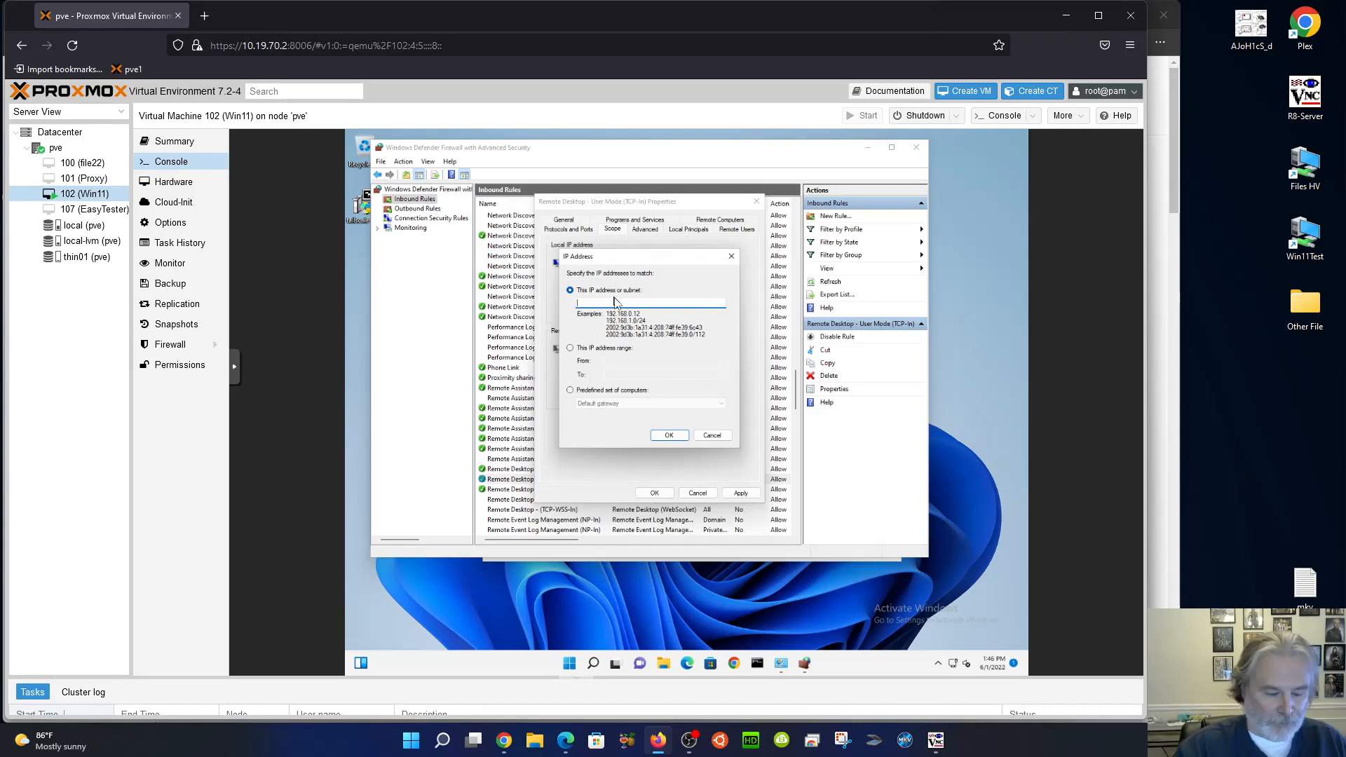
type("192.168.194.0/24")
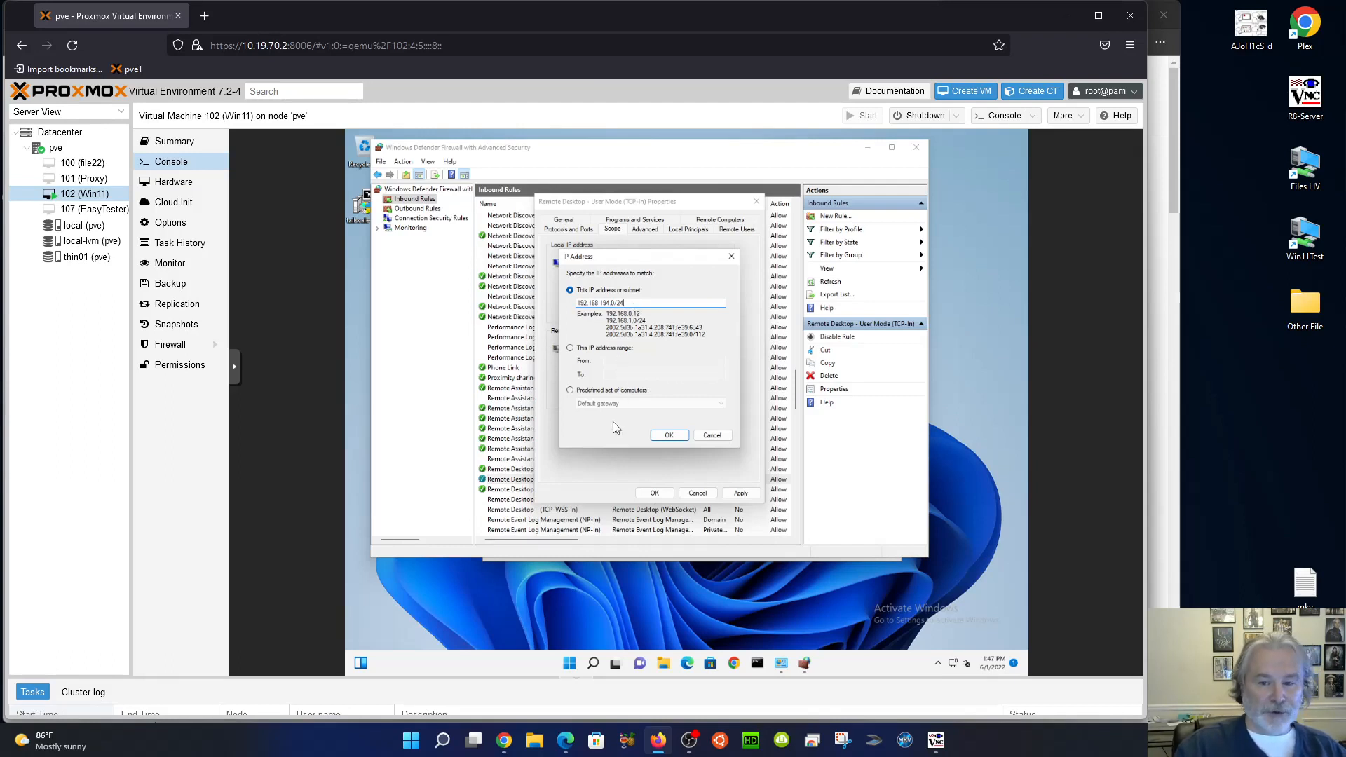
left_click(671, 436)
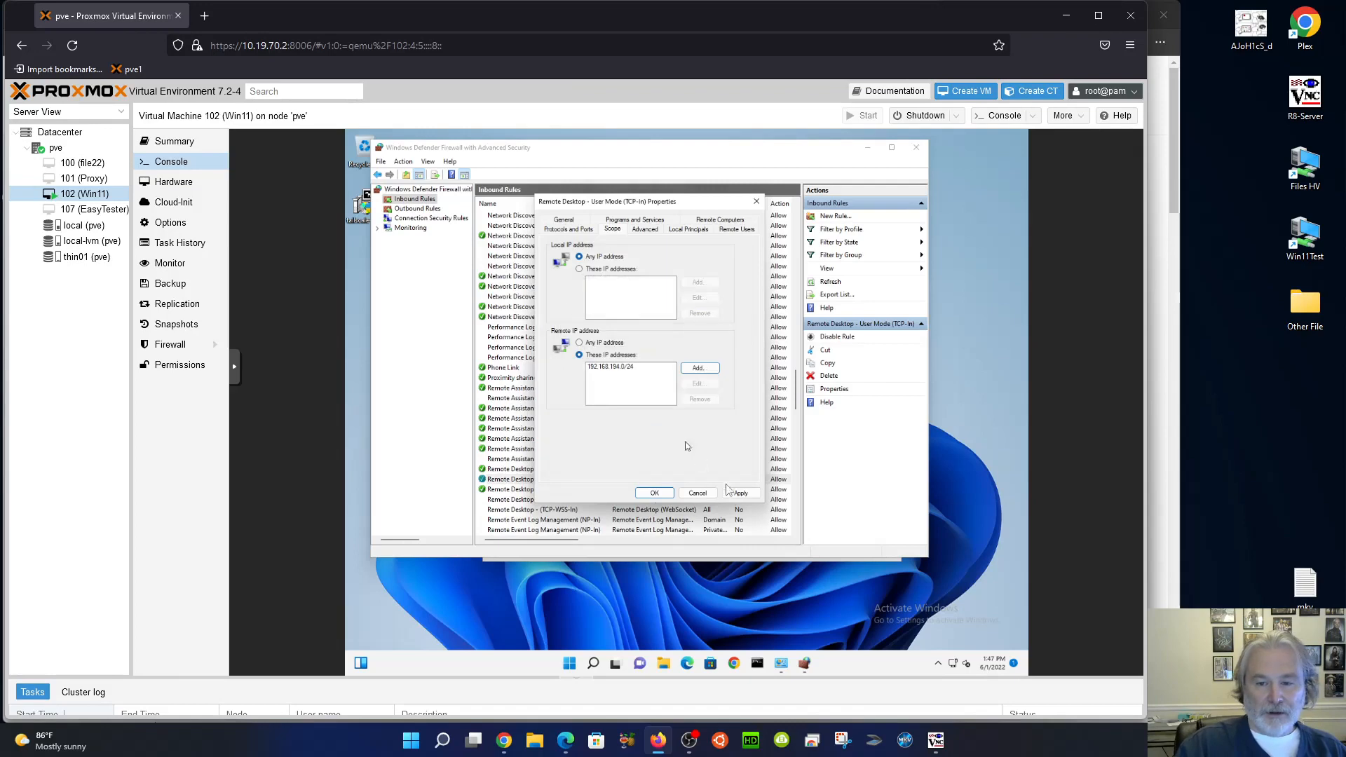
left_click(738, 494)
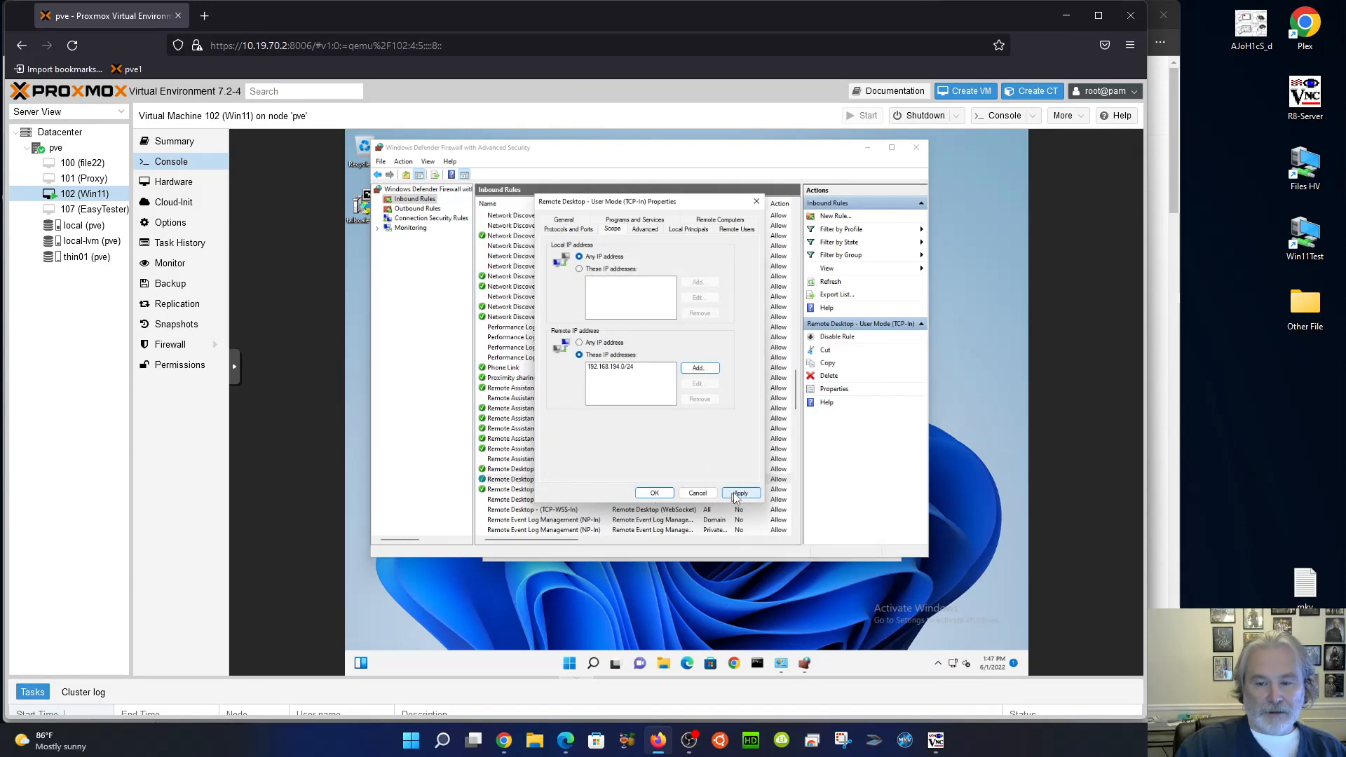
left_click(652, 494)
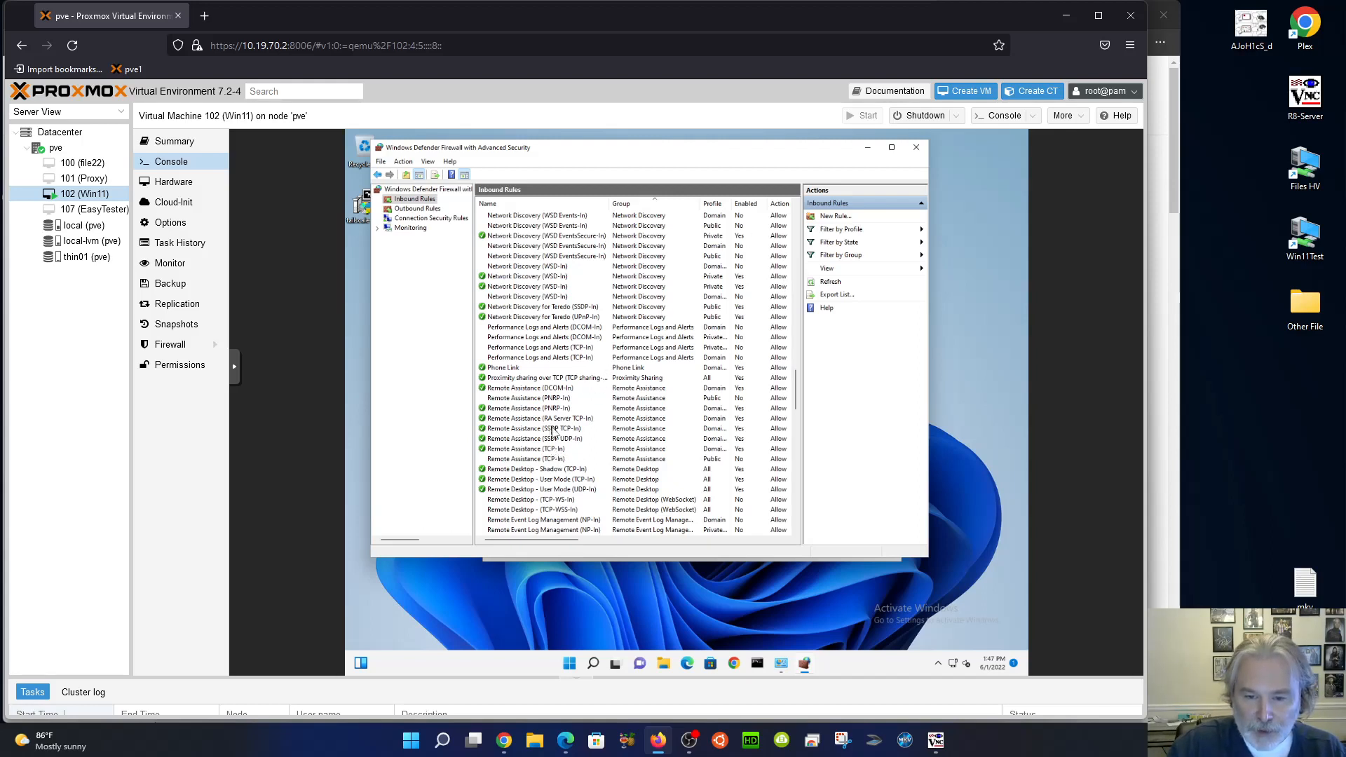
Step: Restrict the inbound rule Remote Desktop - User Mode (UDP-In) to remote addresses in 192.168.194.0/24 and apply the change
left_click(541, 481)
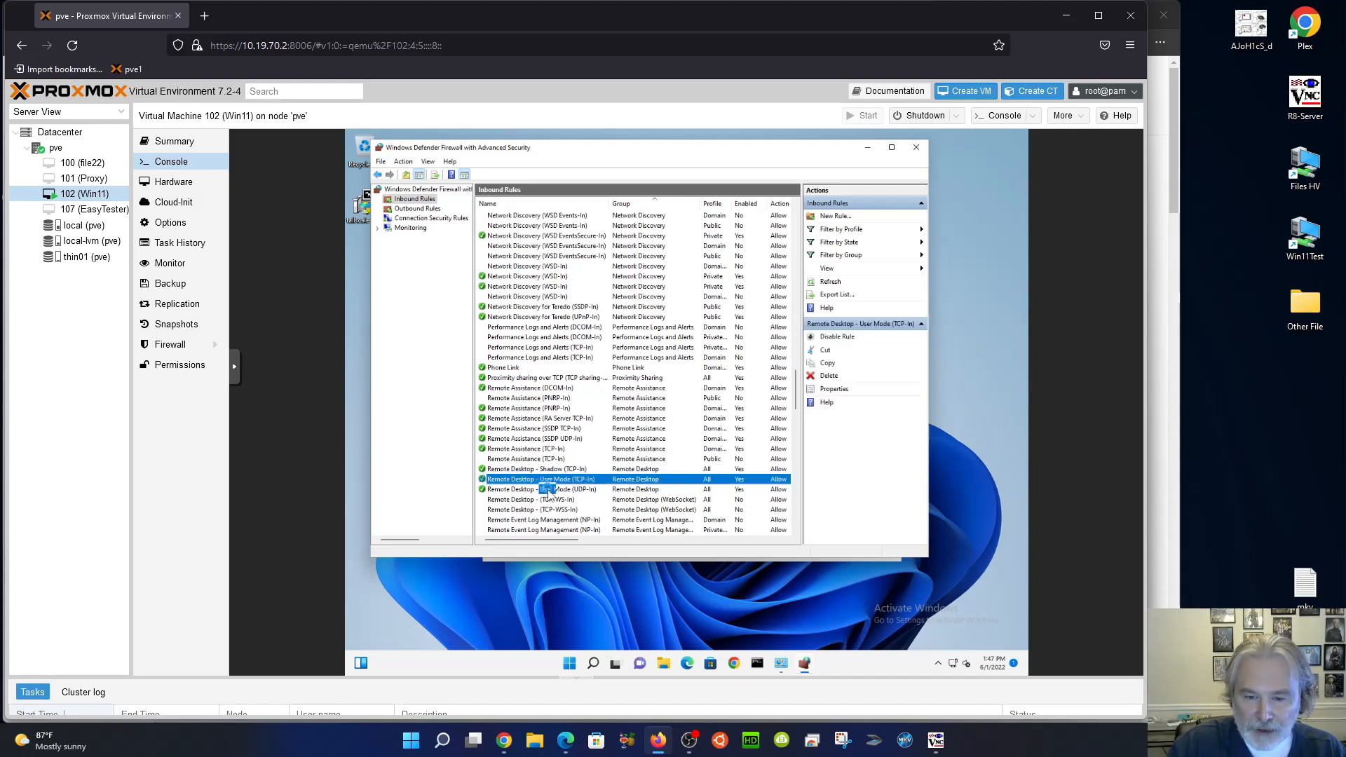
double_click(542, 490)
left_click(612, 220)
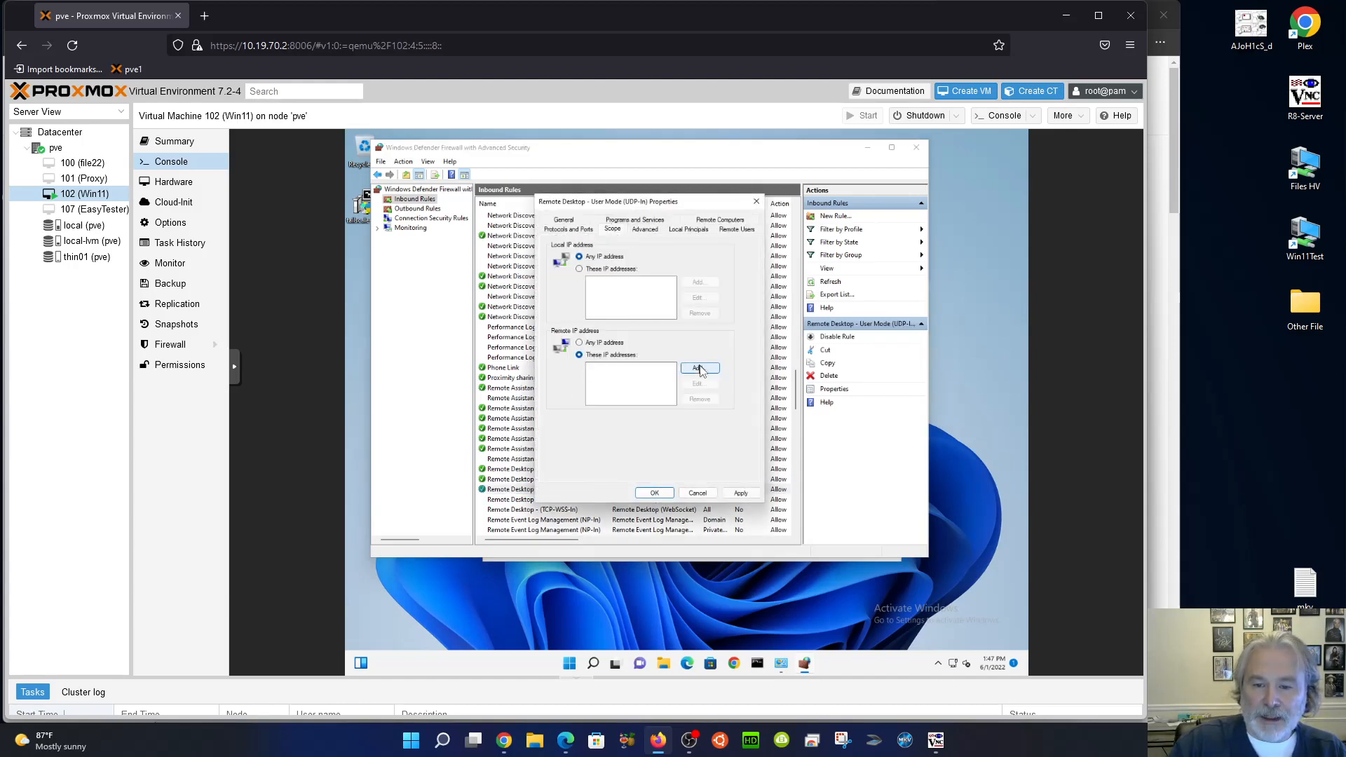
left_click(698, 368)
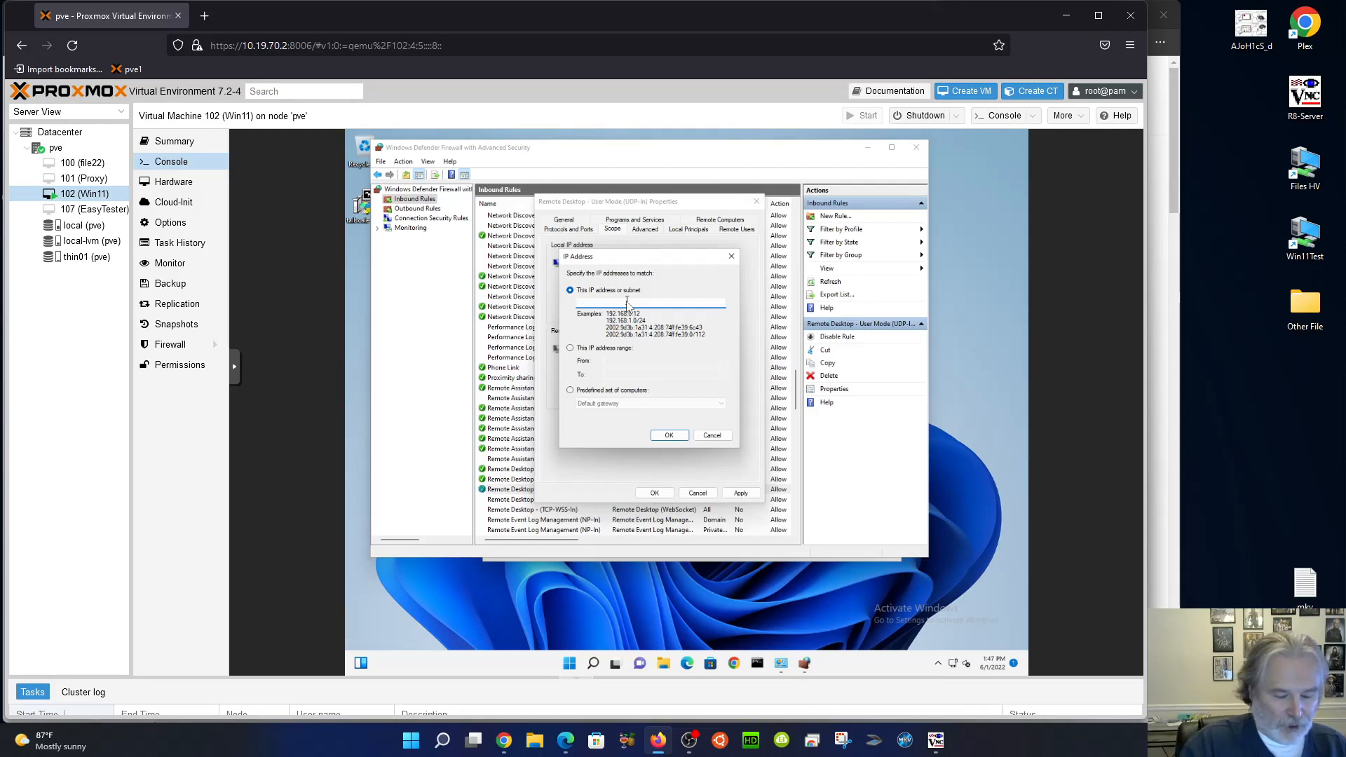
type("192.1")
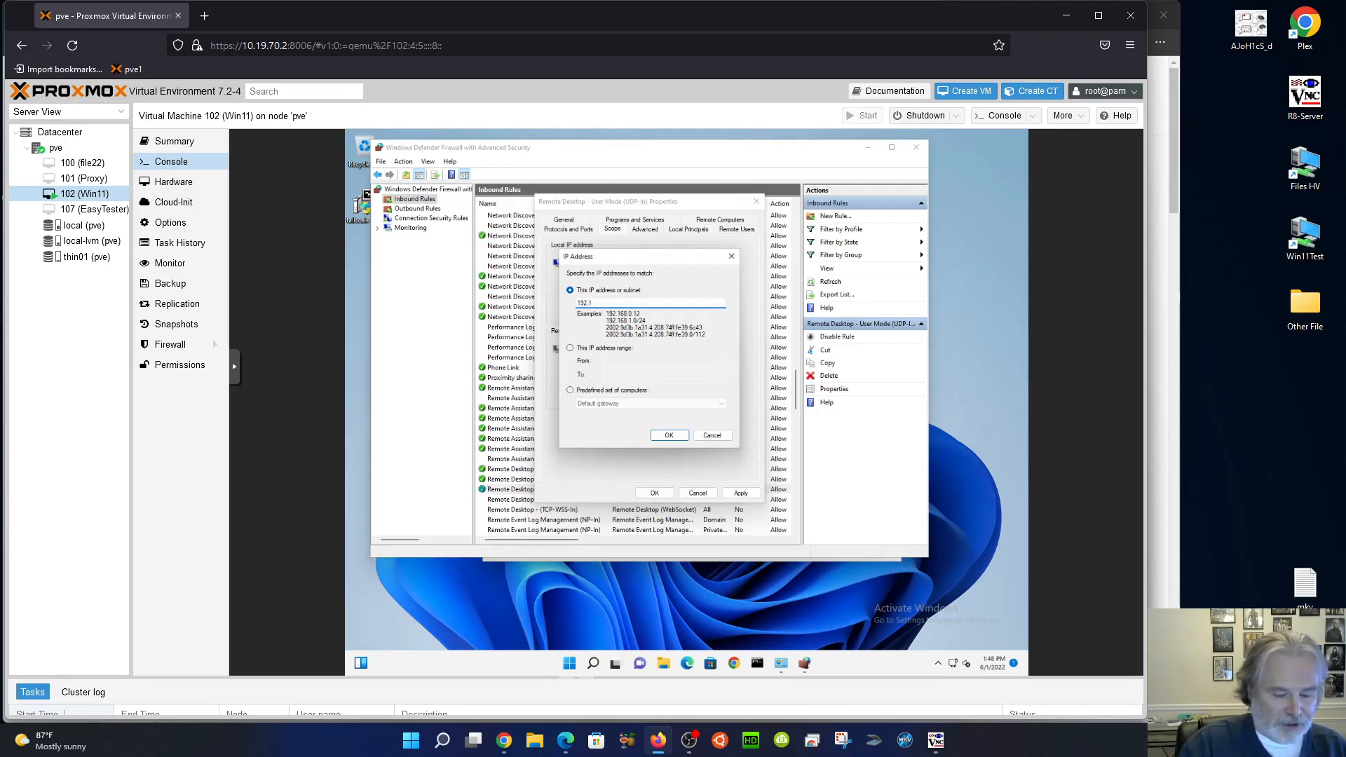
type("68.194.0")
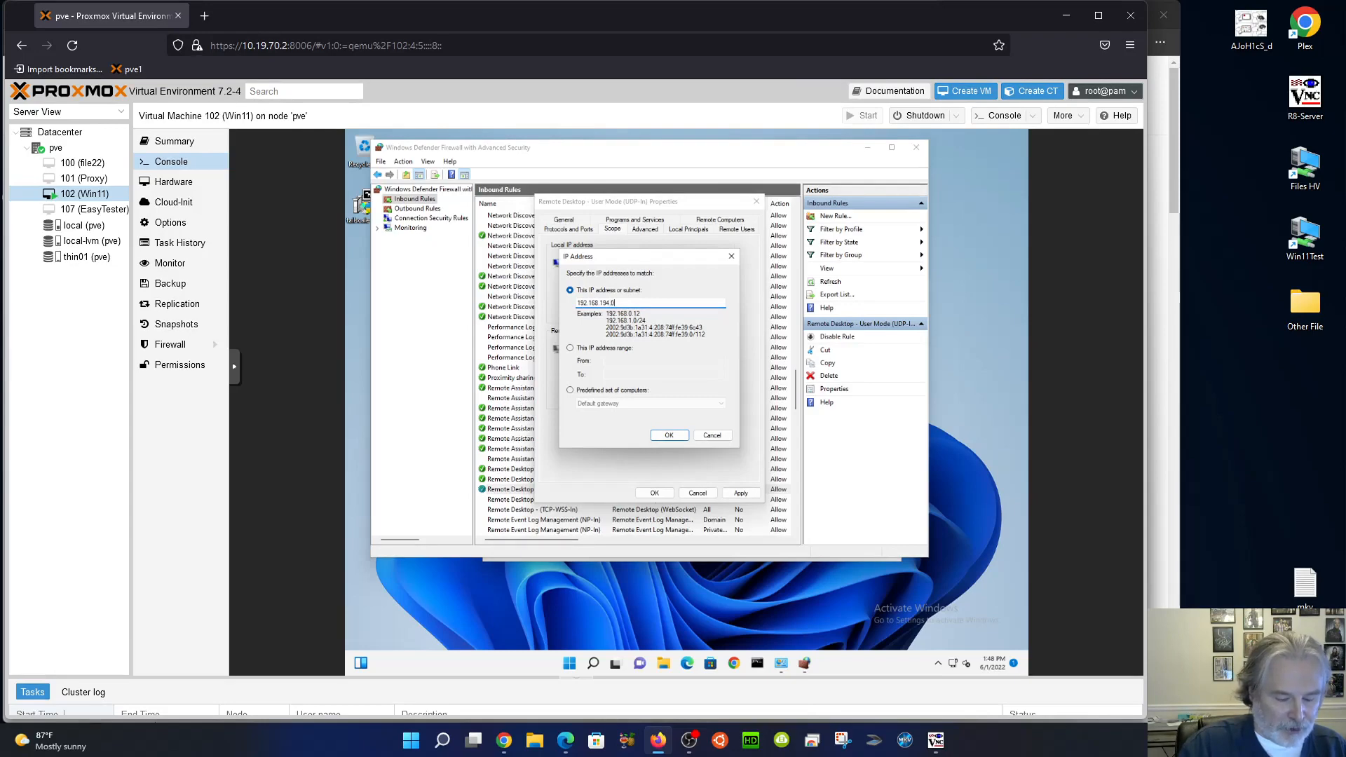
type("/24")
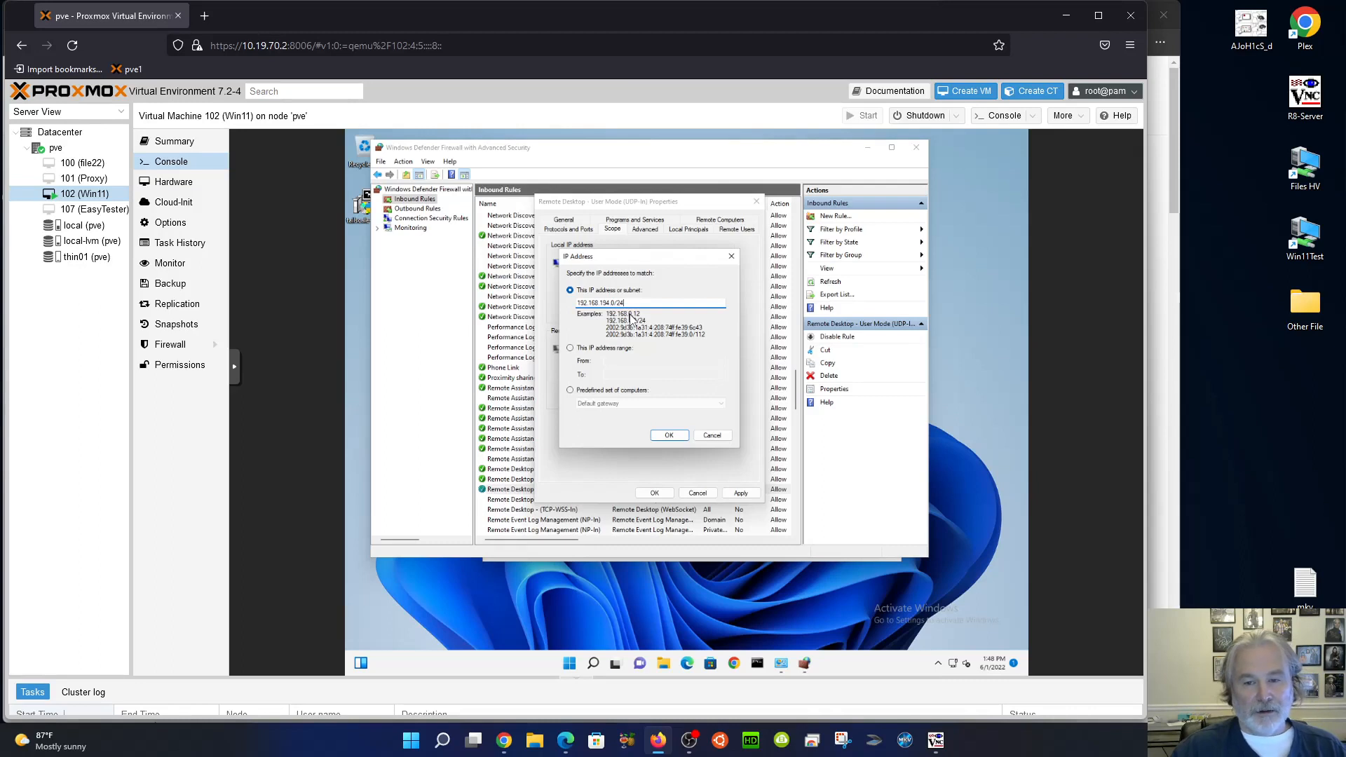
left_click(668, 435)
left_click(743, 493)
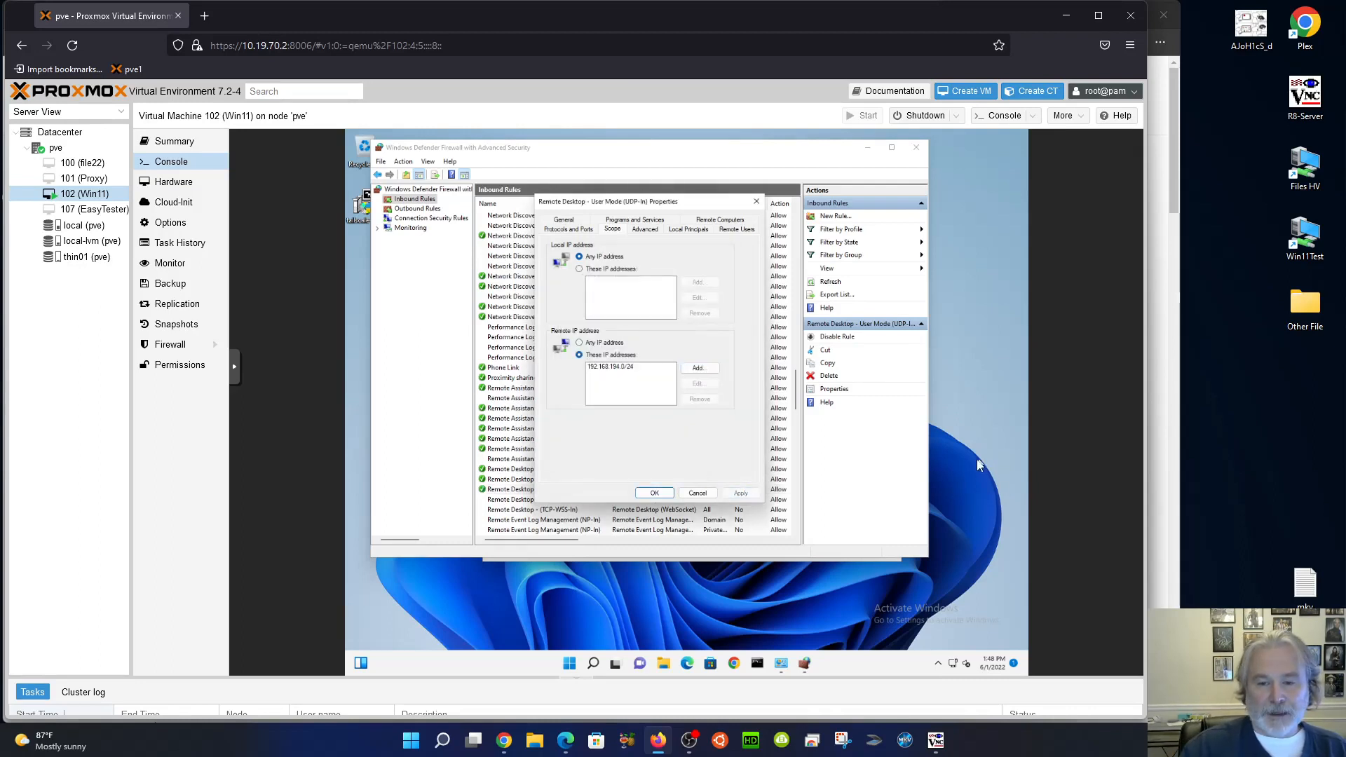
left_click(655, 493)
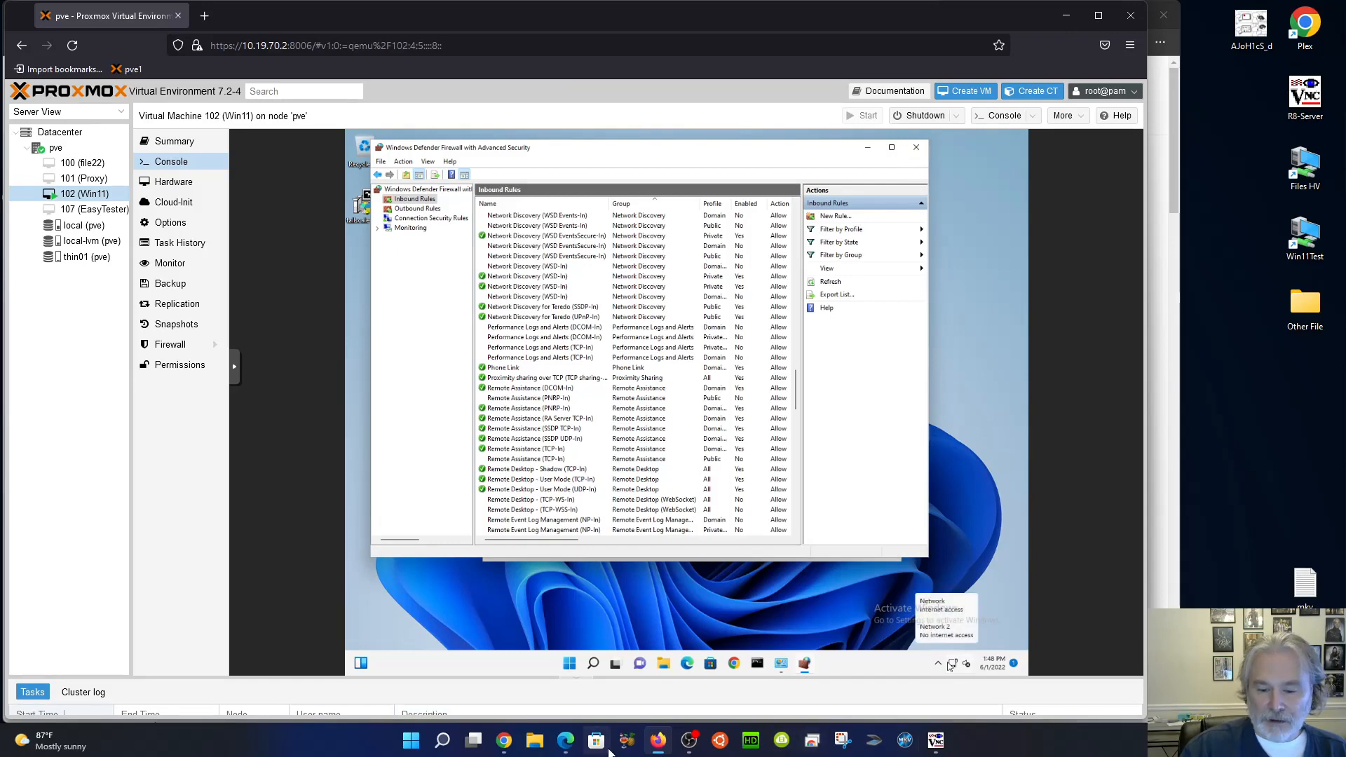
Step: Switch to Remote Desktop Connection on the host and try to connect to 10.19.70.213, dismissing the resulting message
left_click(412, 741)
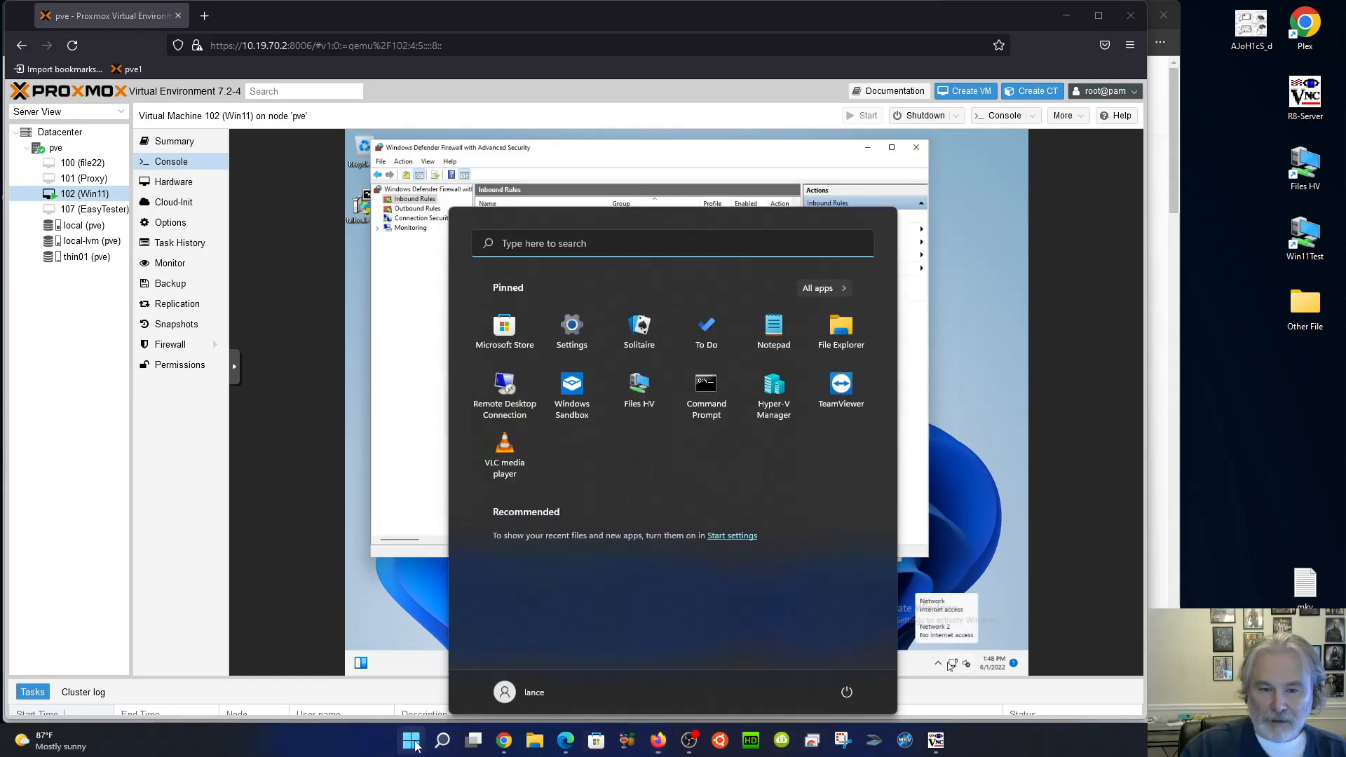
left_click(524, 395)
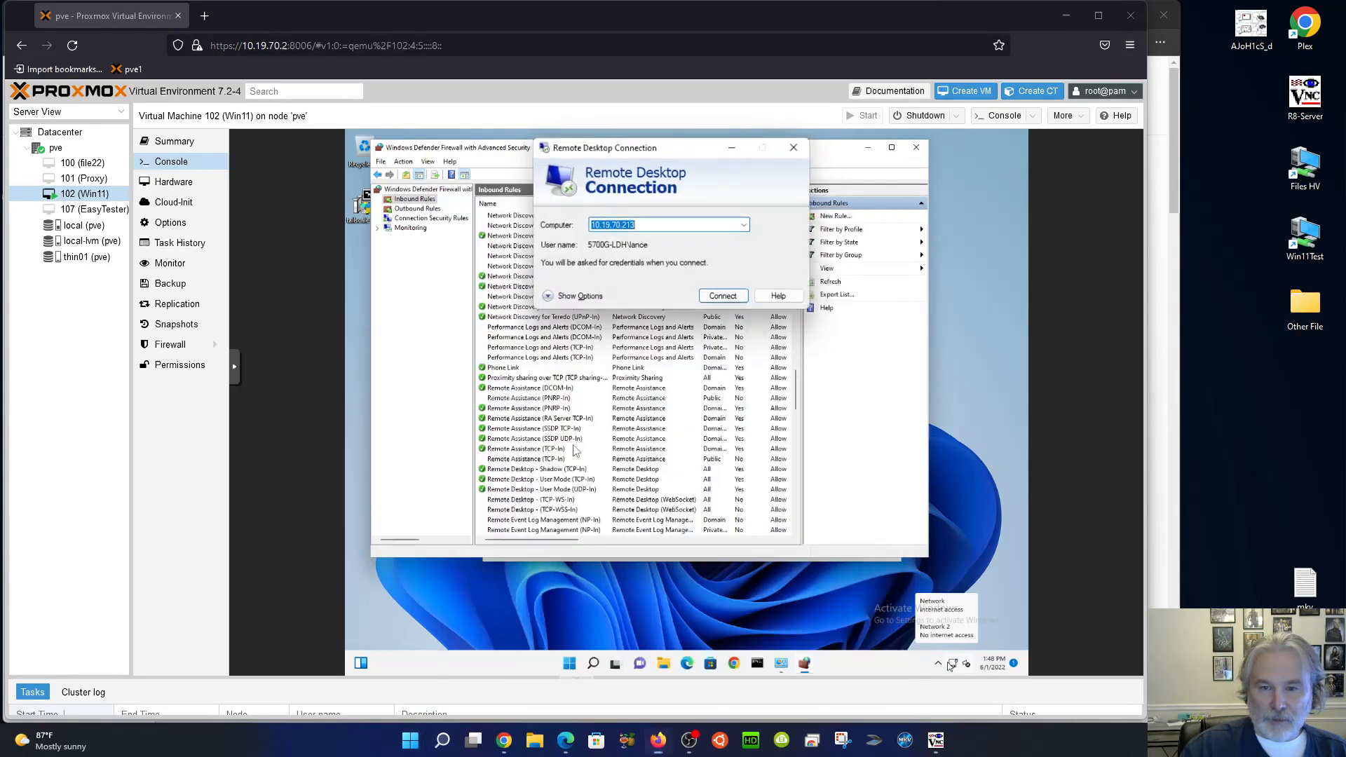
left_click(652, 229)
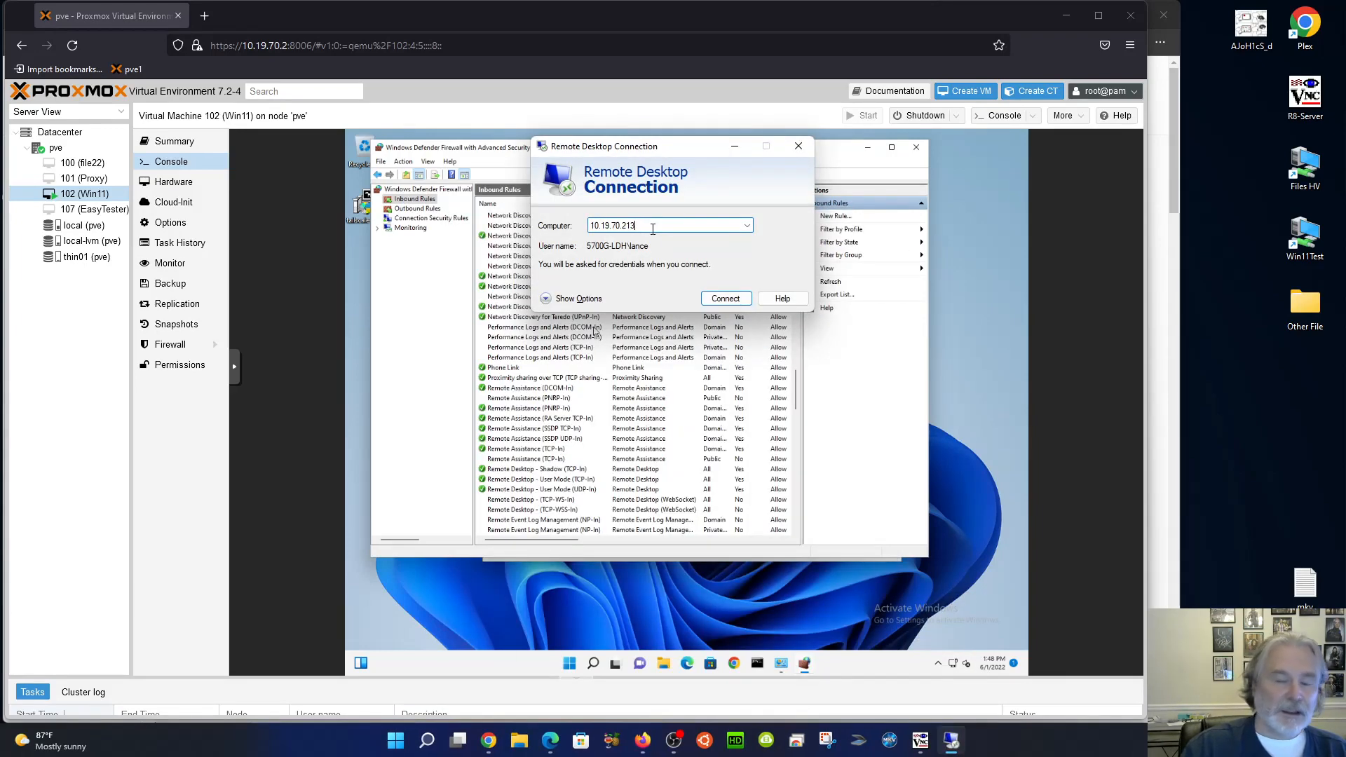
left_click(716, 301)
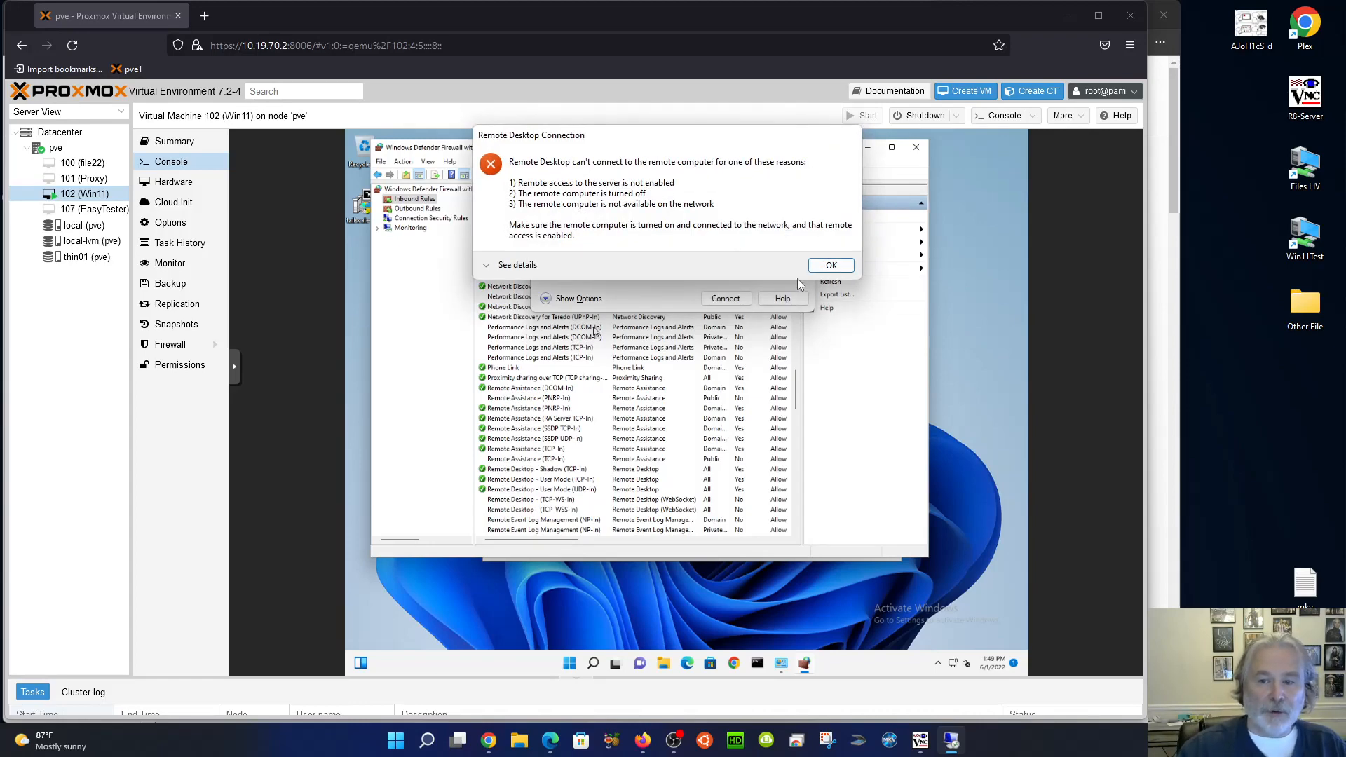
left_click(823, 267)
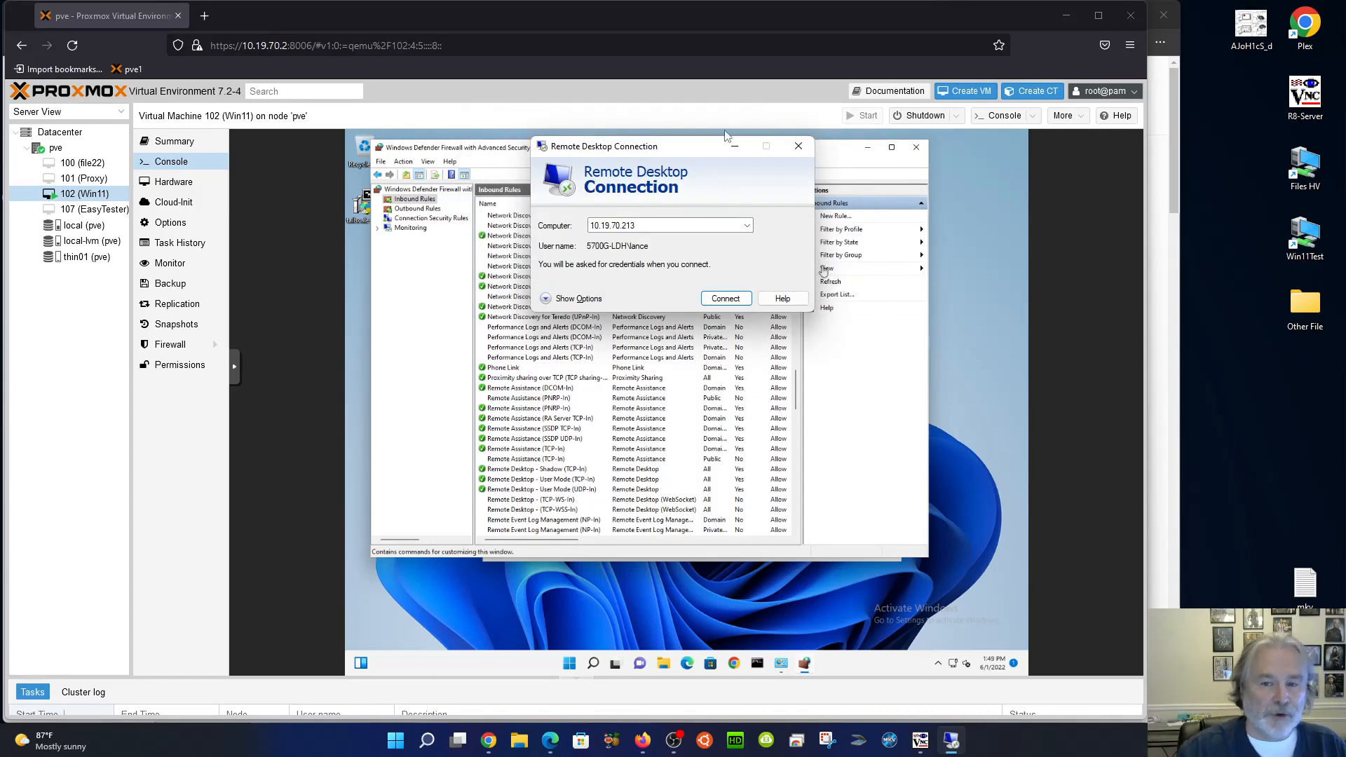
Step: Connect by Remote Desktop to 192.168.194.167, entering the account password and accepting the untrusted certificate
left_click_drag(684, 225, 557, 241)
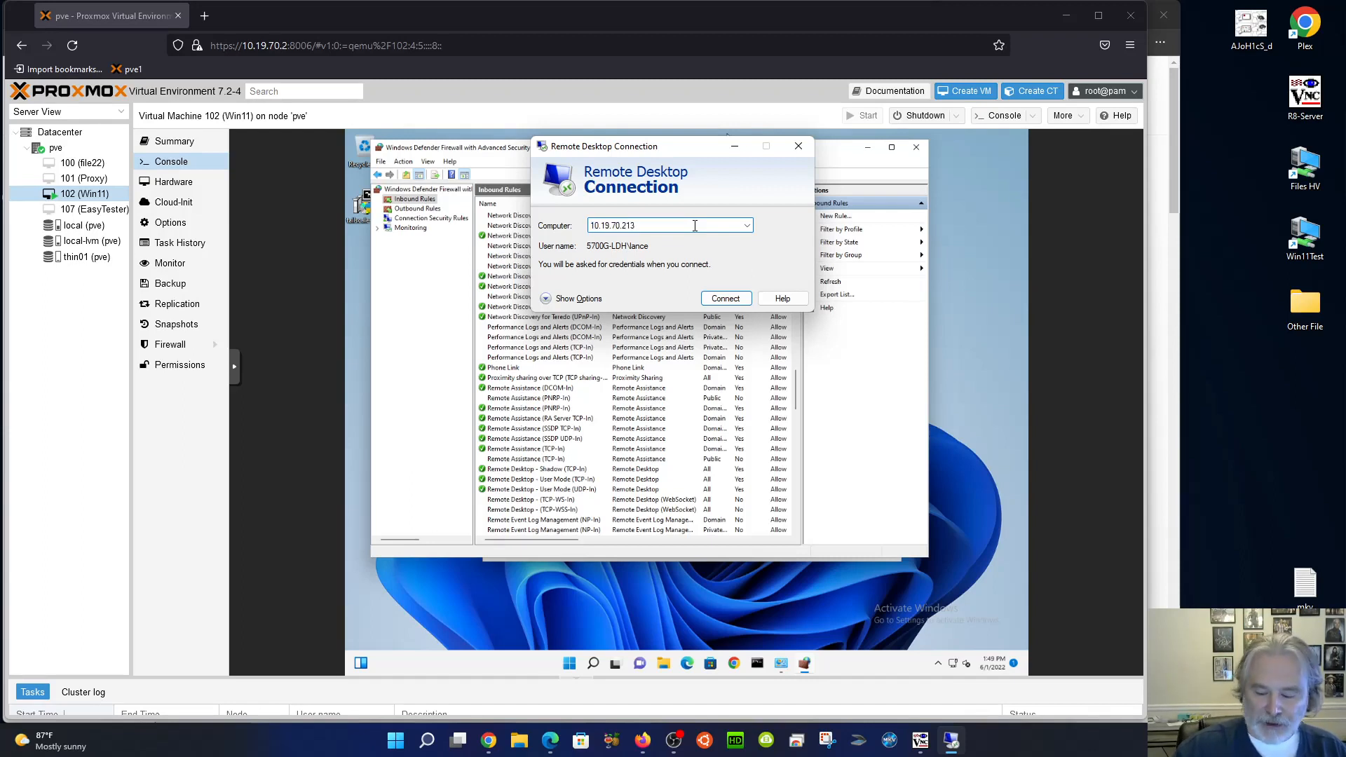
key("BackSpace")
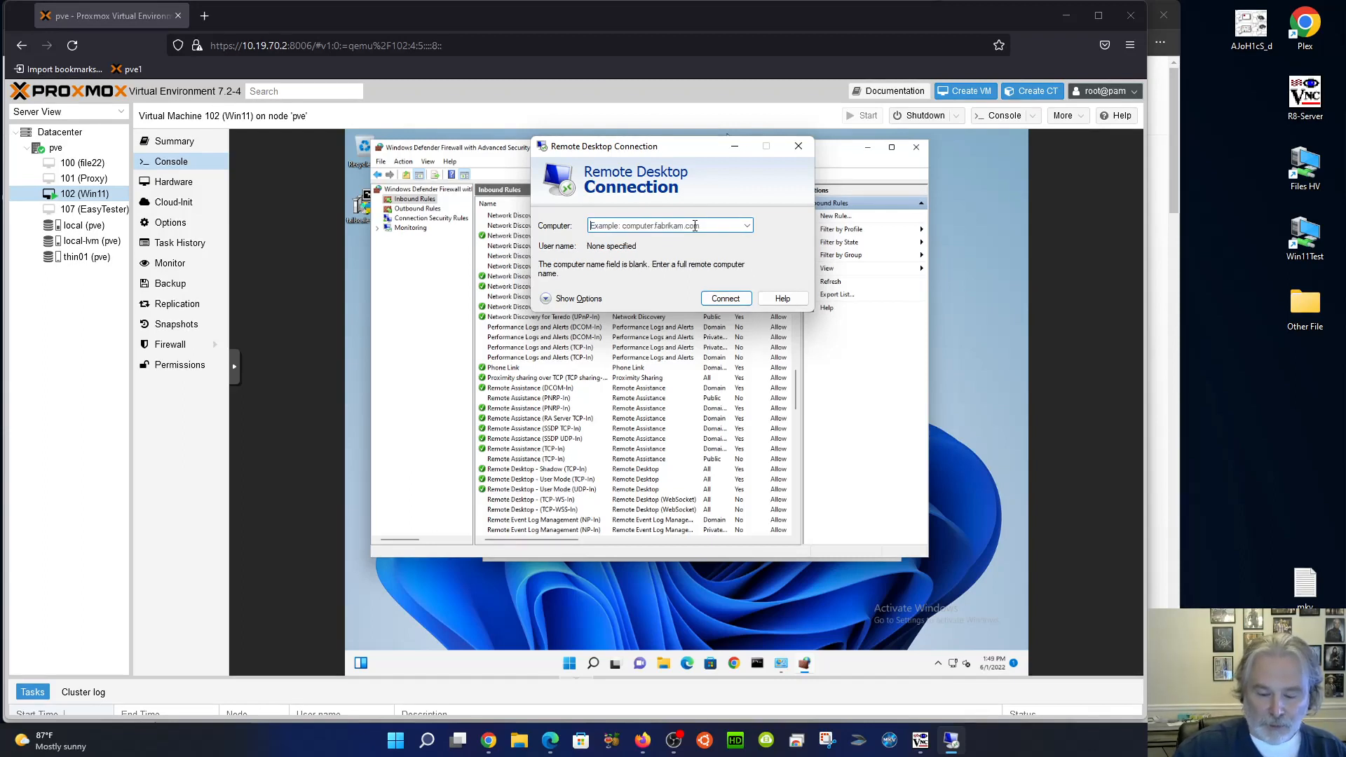
key("Down")
key("Down")
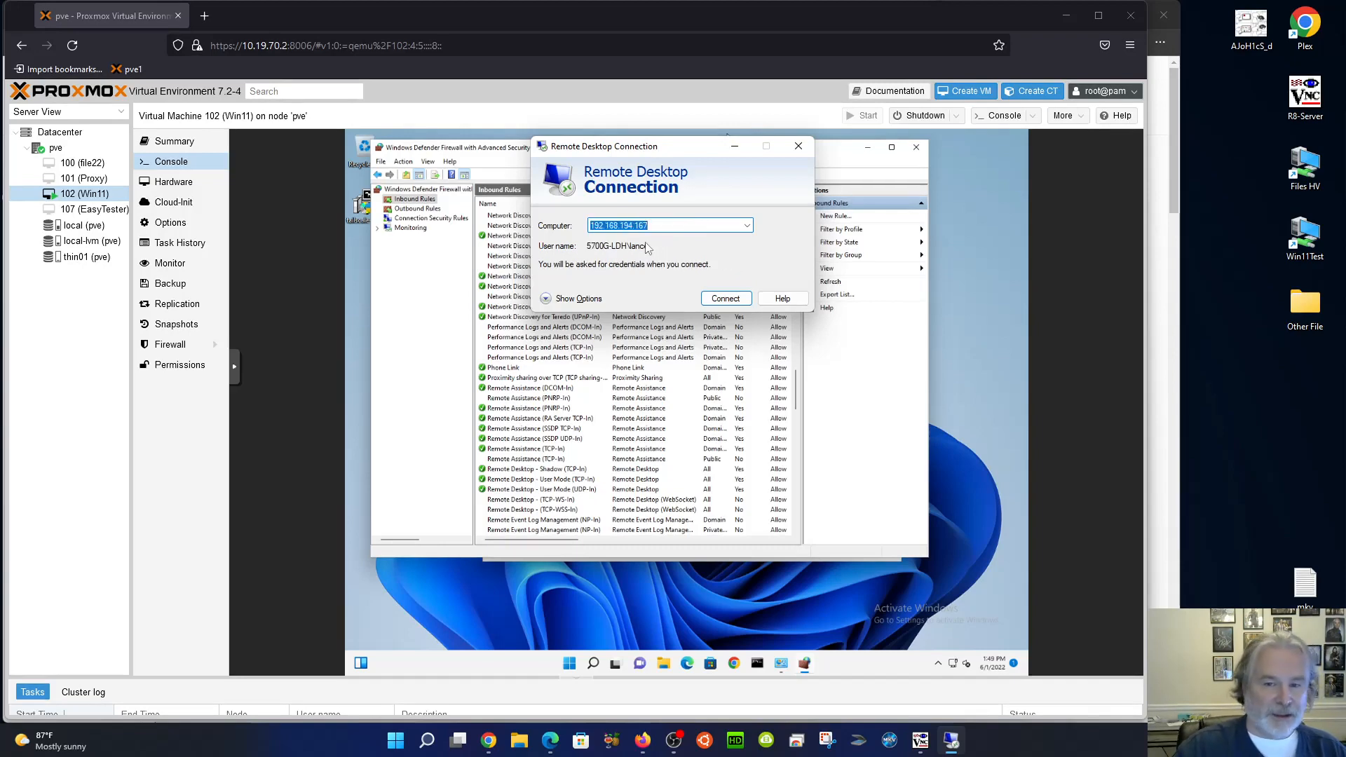
left_click(726, 298)
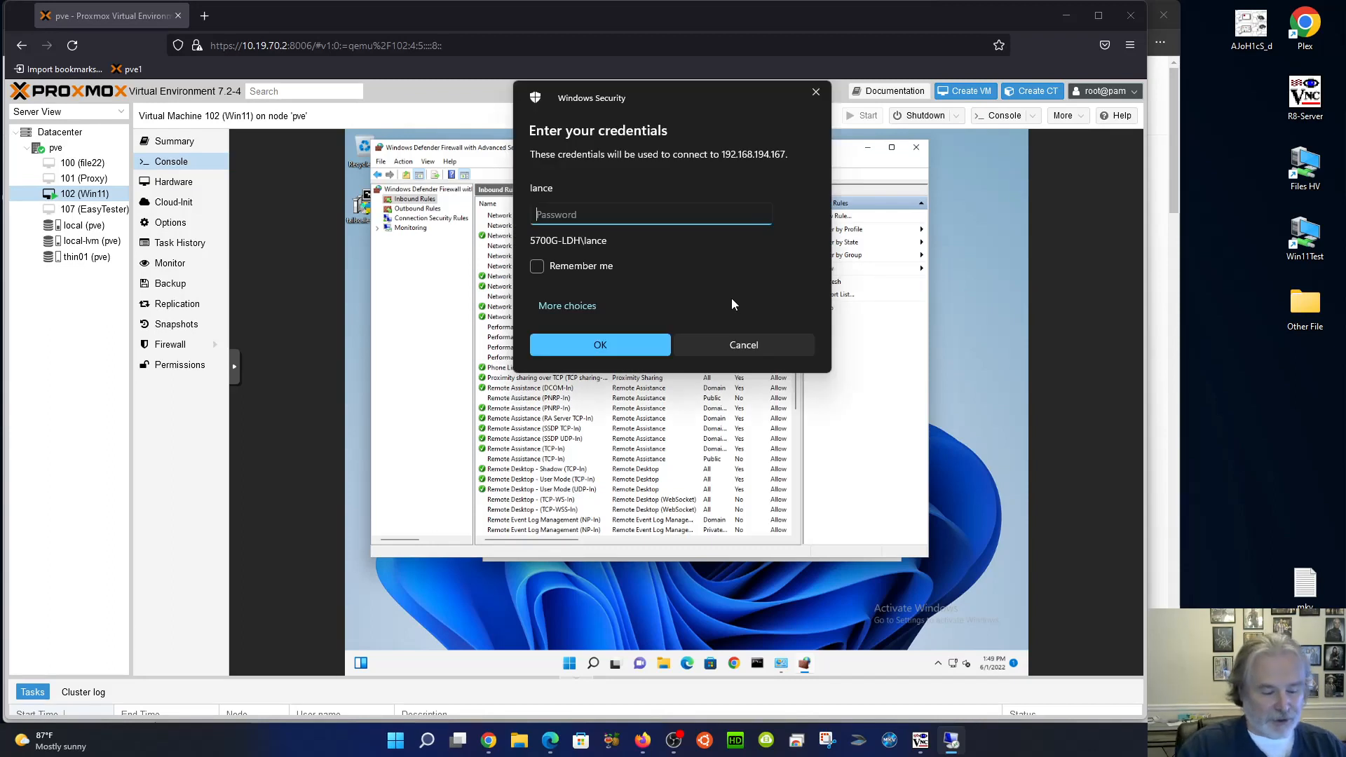
type("••••••••••")
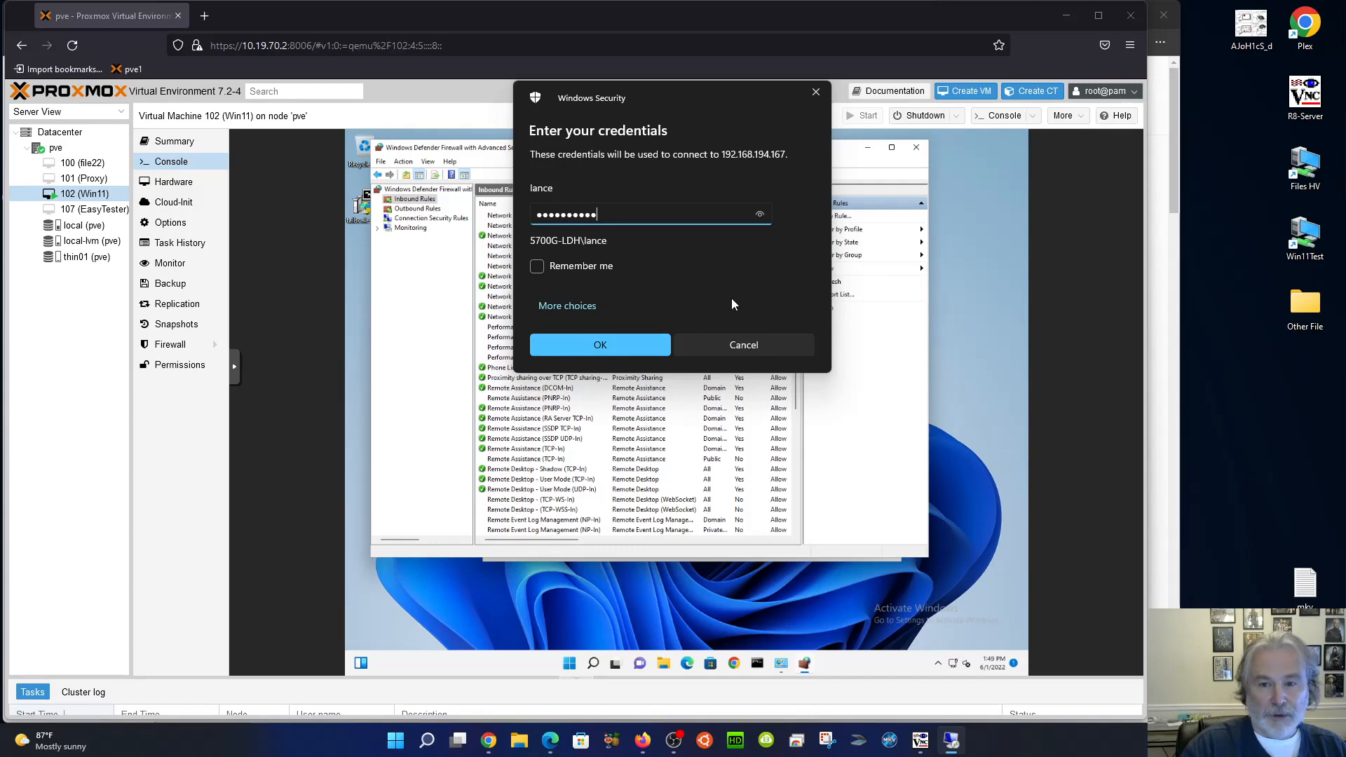
key("Return")
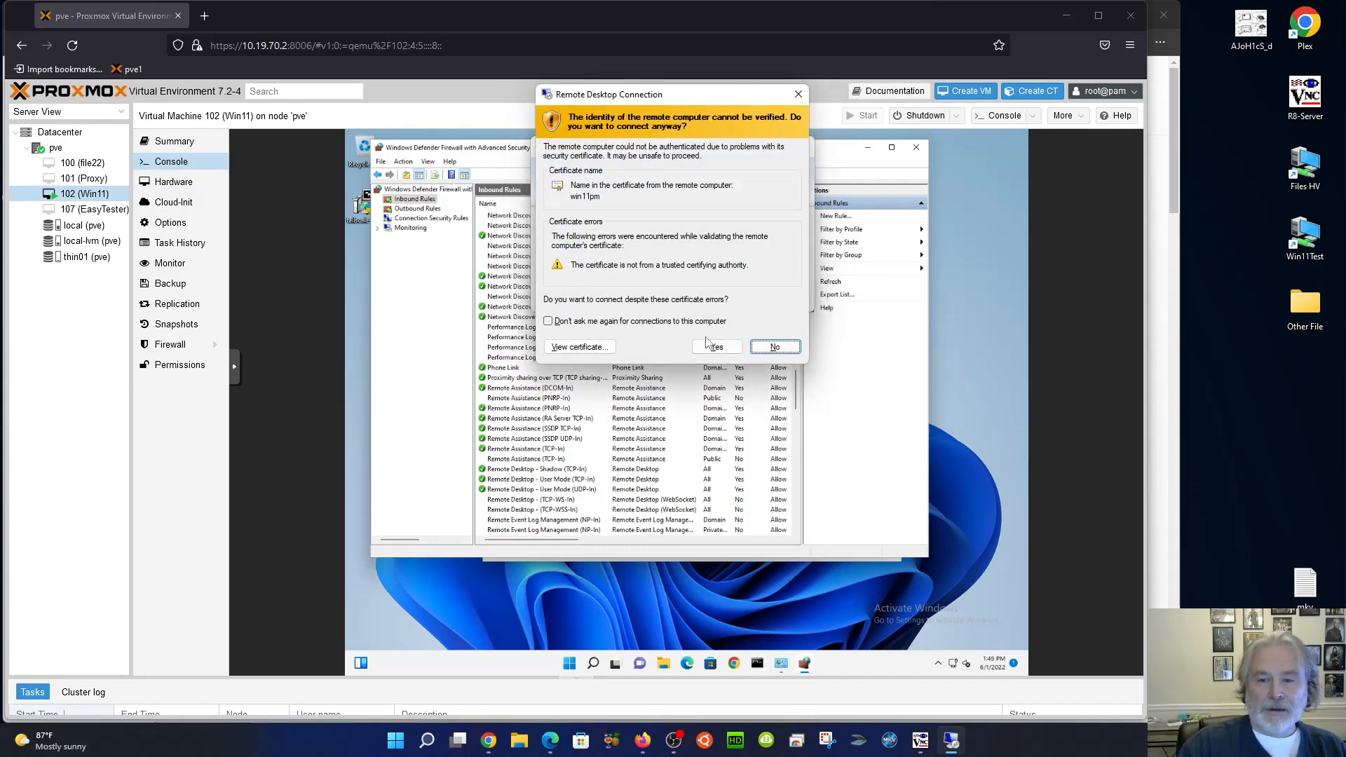
left_click(715, 347)
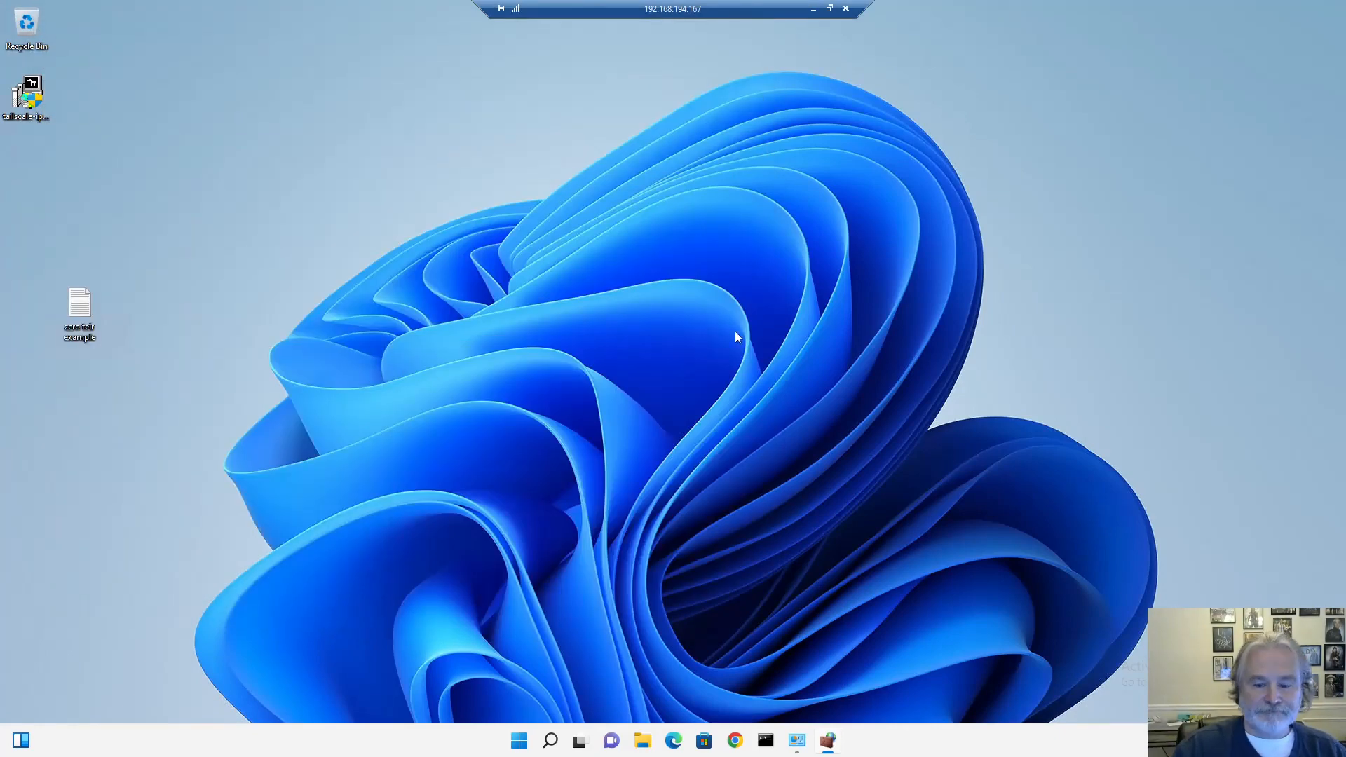
Step: Close the two firewall windows left open on the remote desktop
left_click(797, 744)
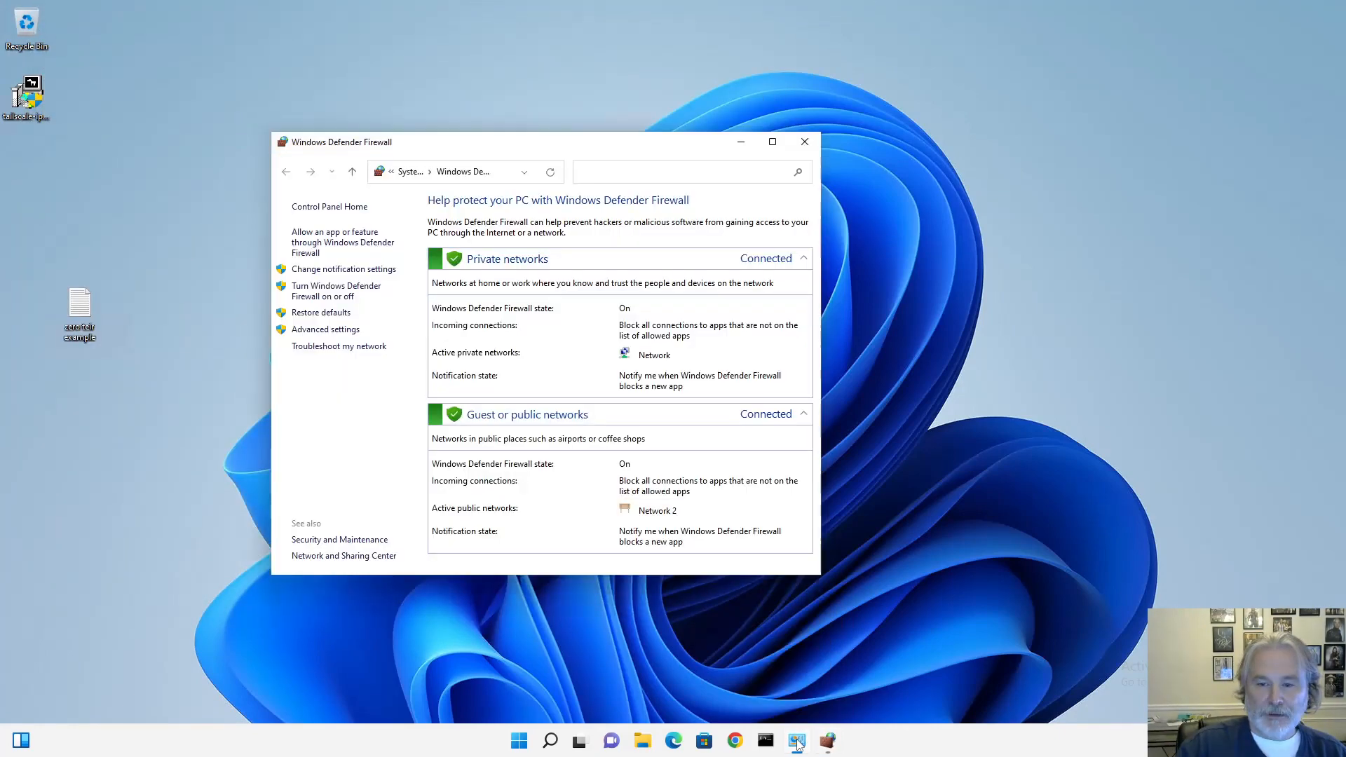
left_click(816, 140)
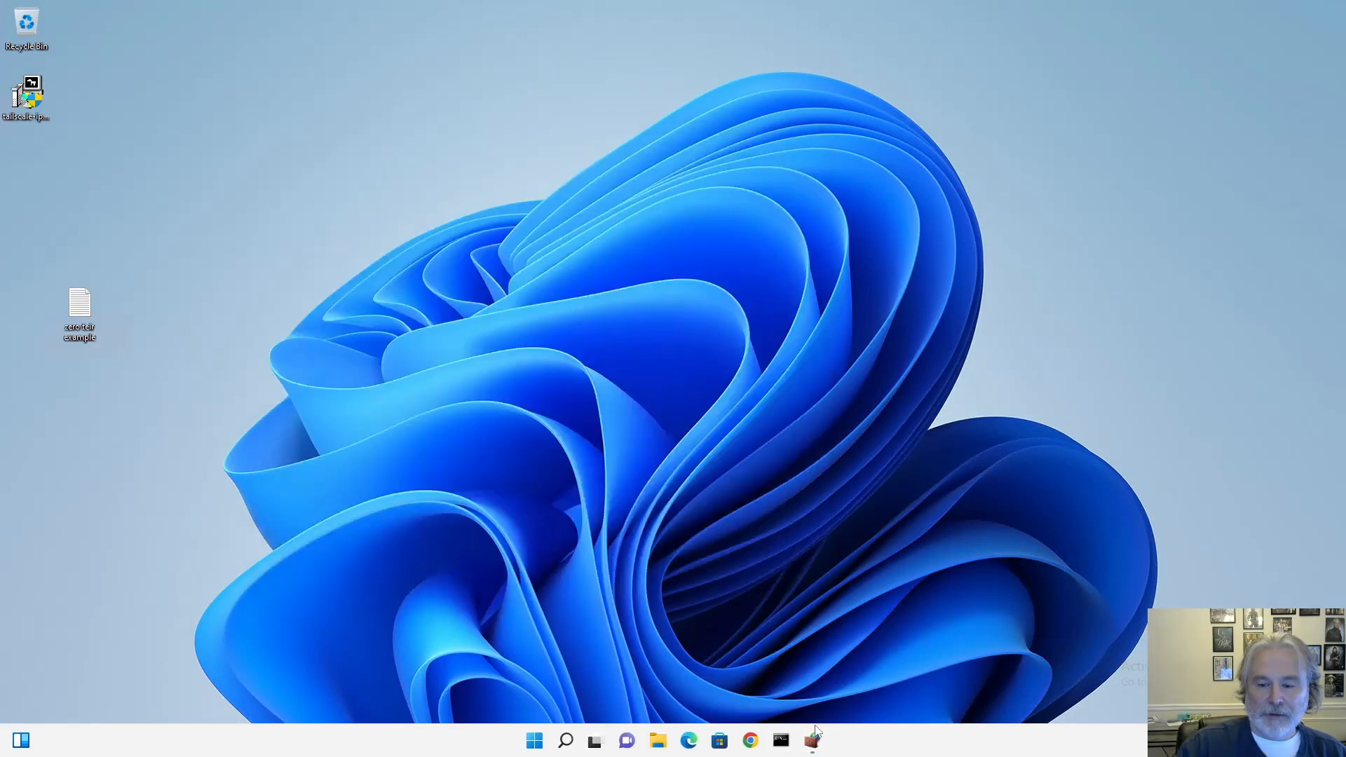
left_click(813, 737)
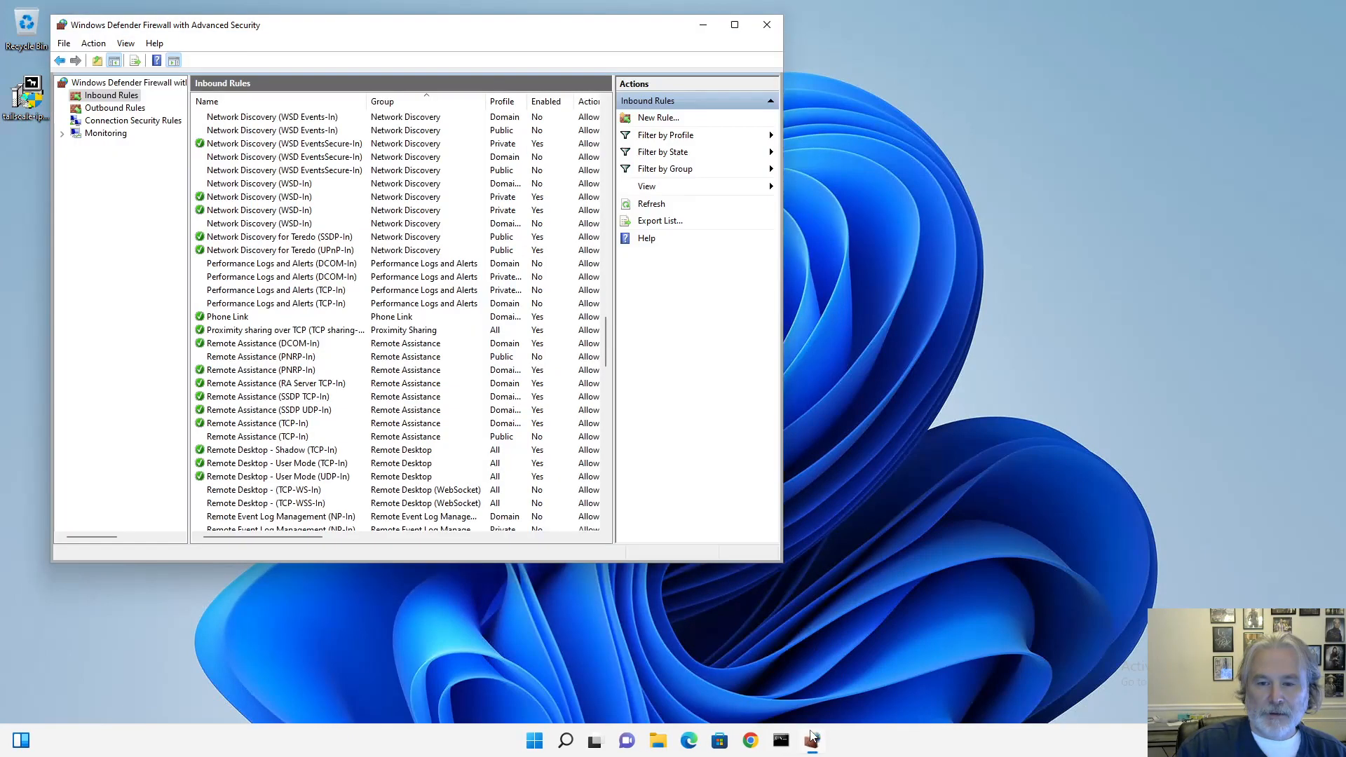
left_click(767, 25)
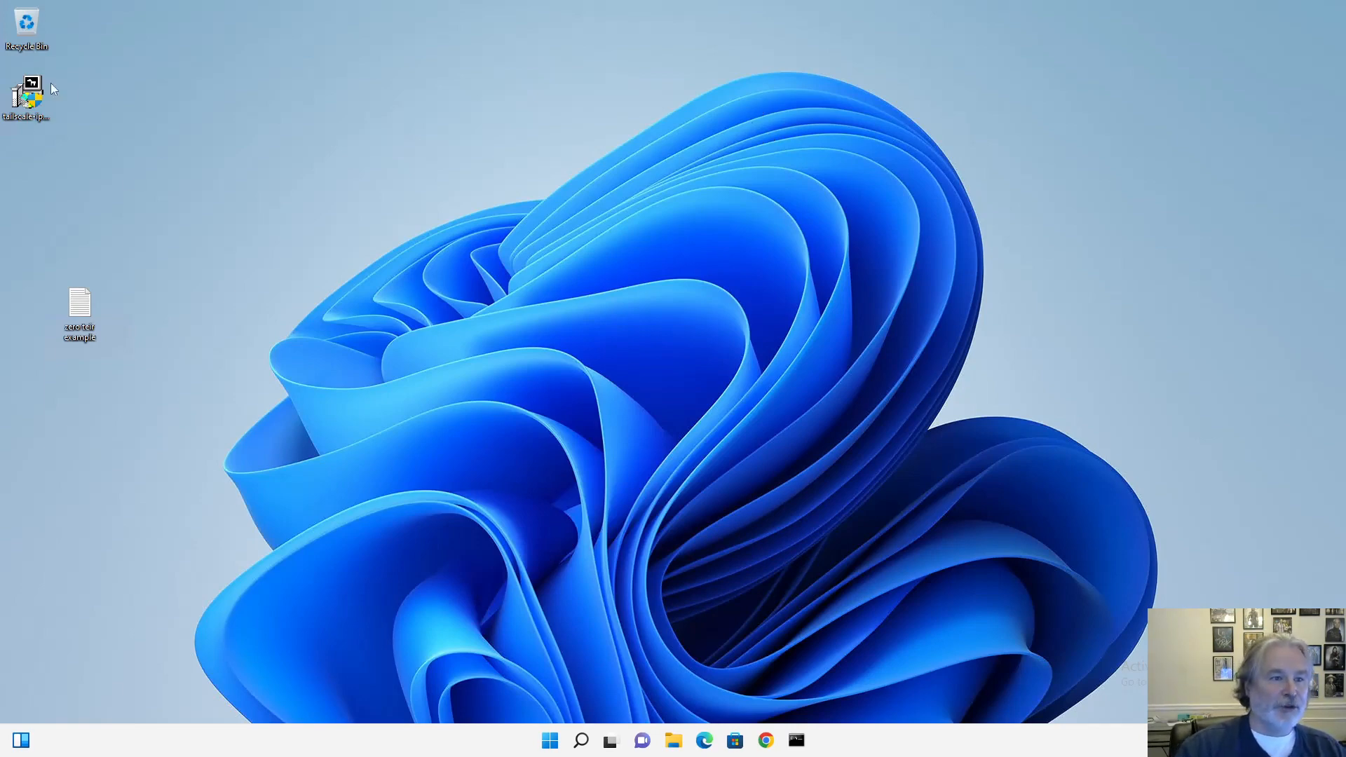
left_click(31, 92)
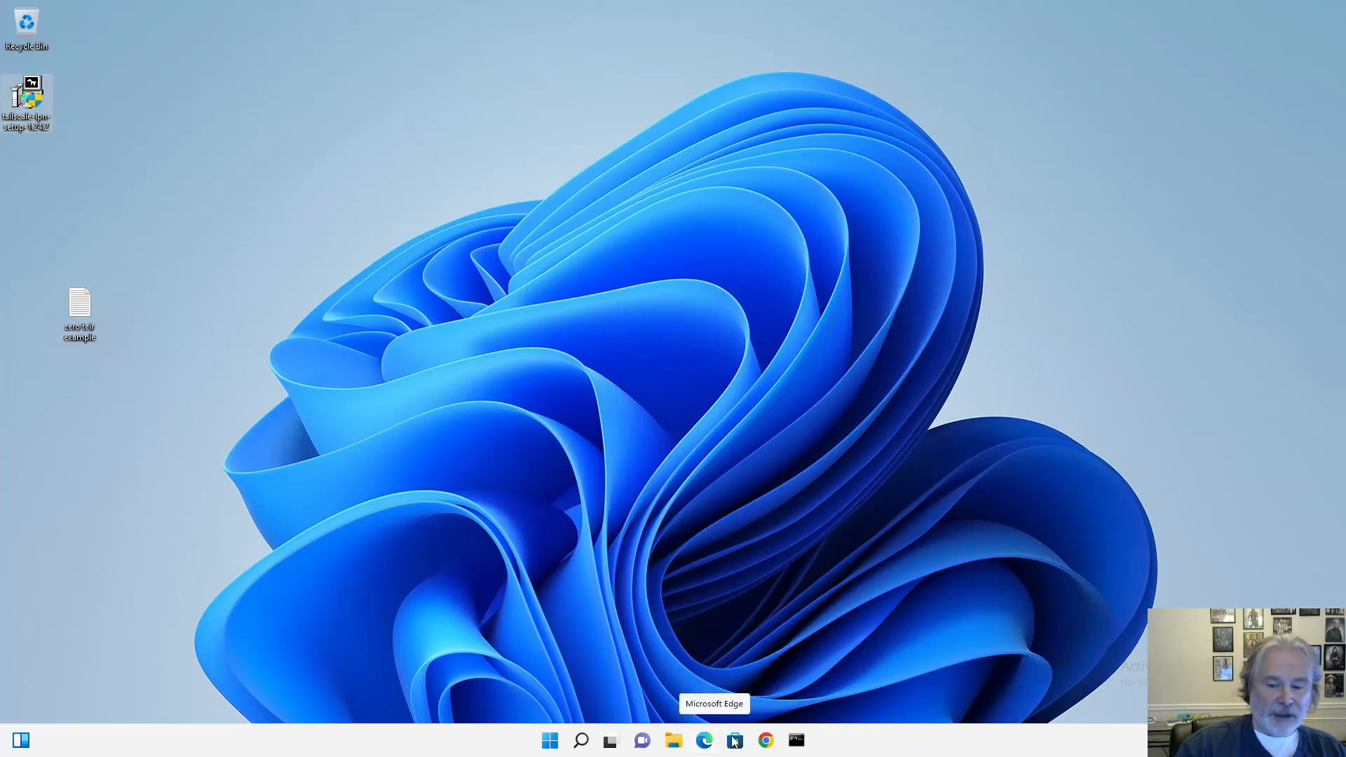
Step: Open Windows Defender Firewall's advanced settings and bring up the properties of the inbound rule Remote Desktop - User Mode (TCP-In)
left_click(583, 743)
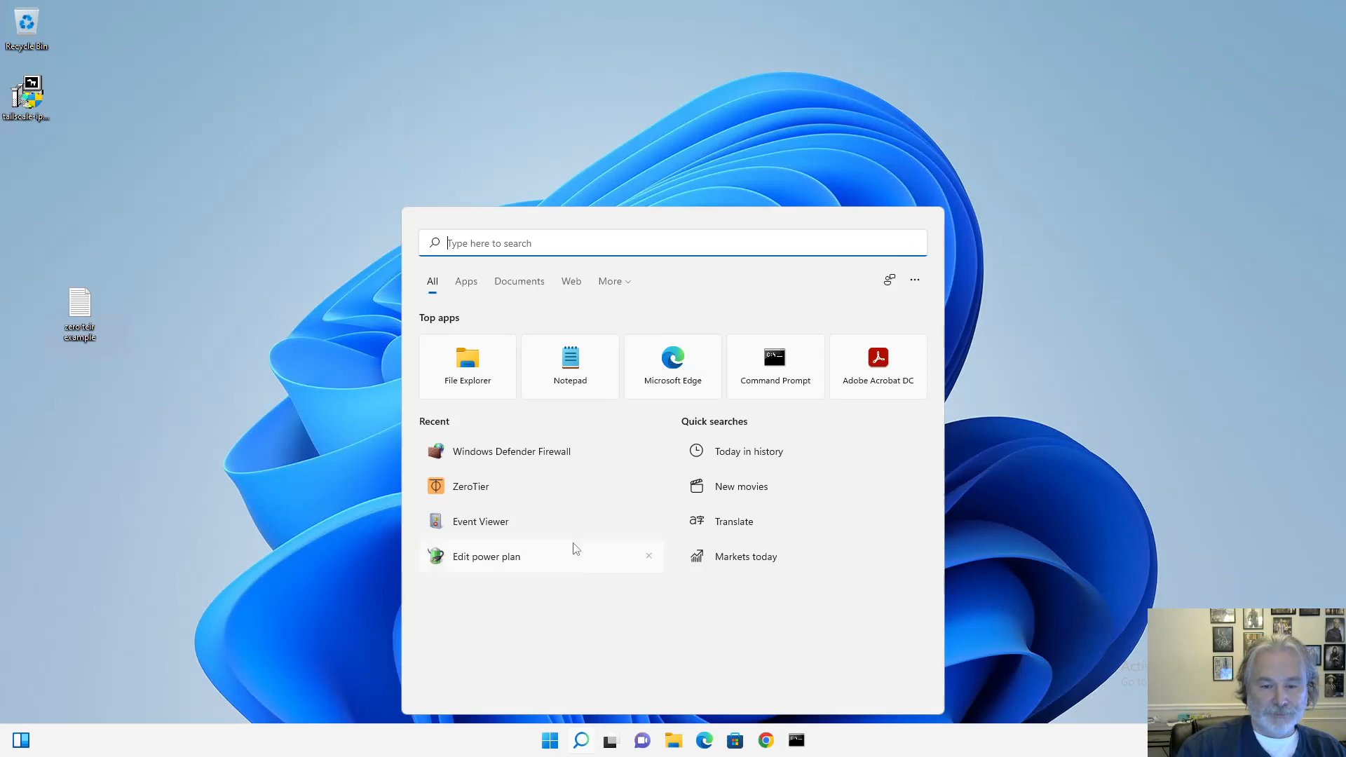
left_click(511, 455)
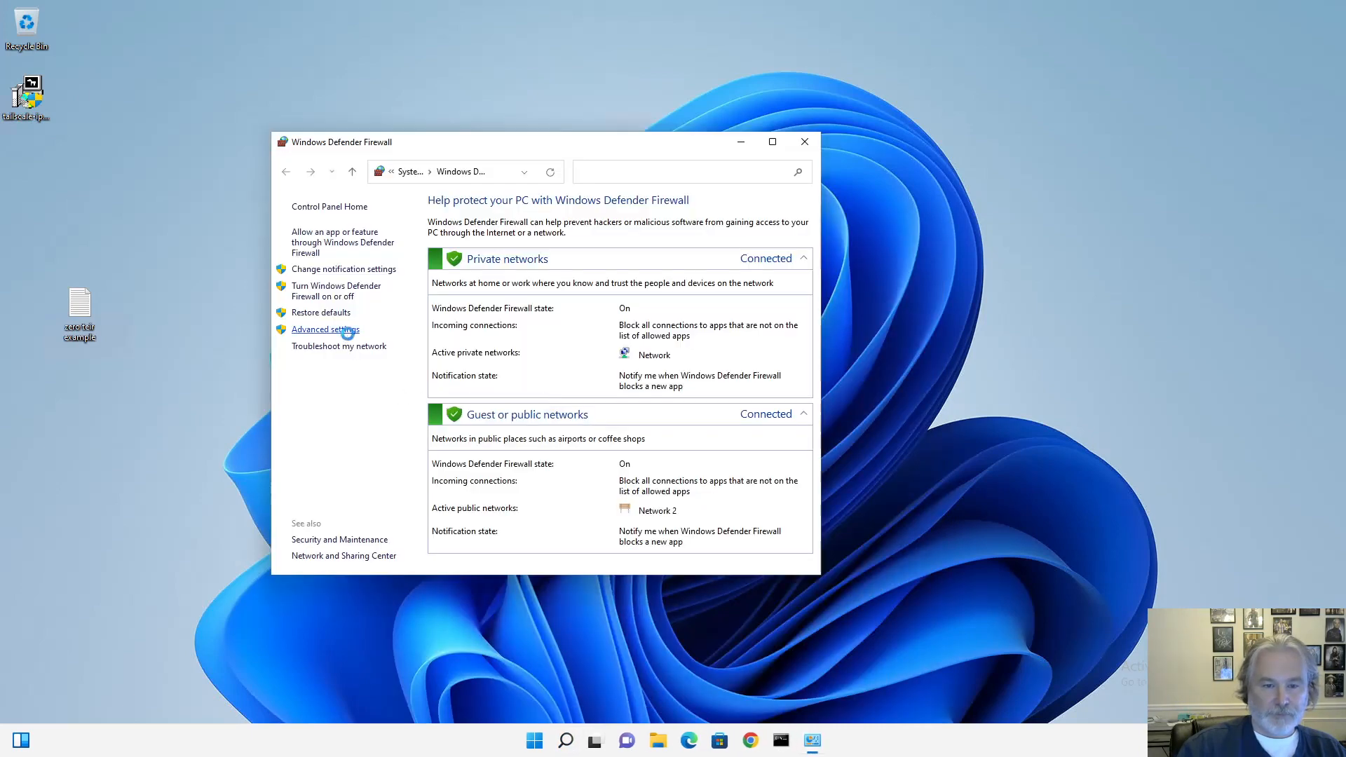
left_click(336, 329)
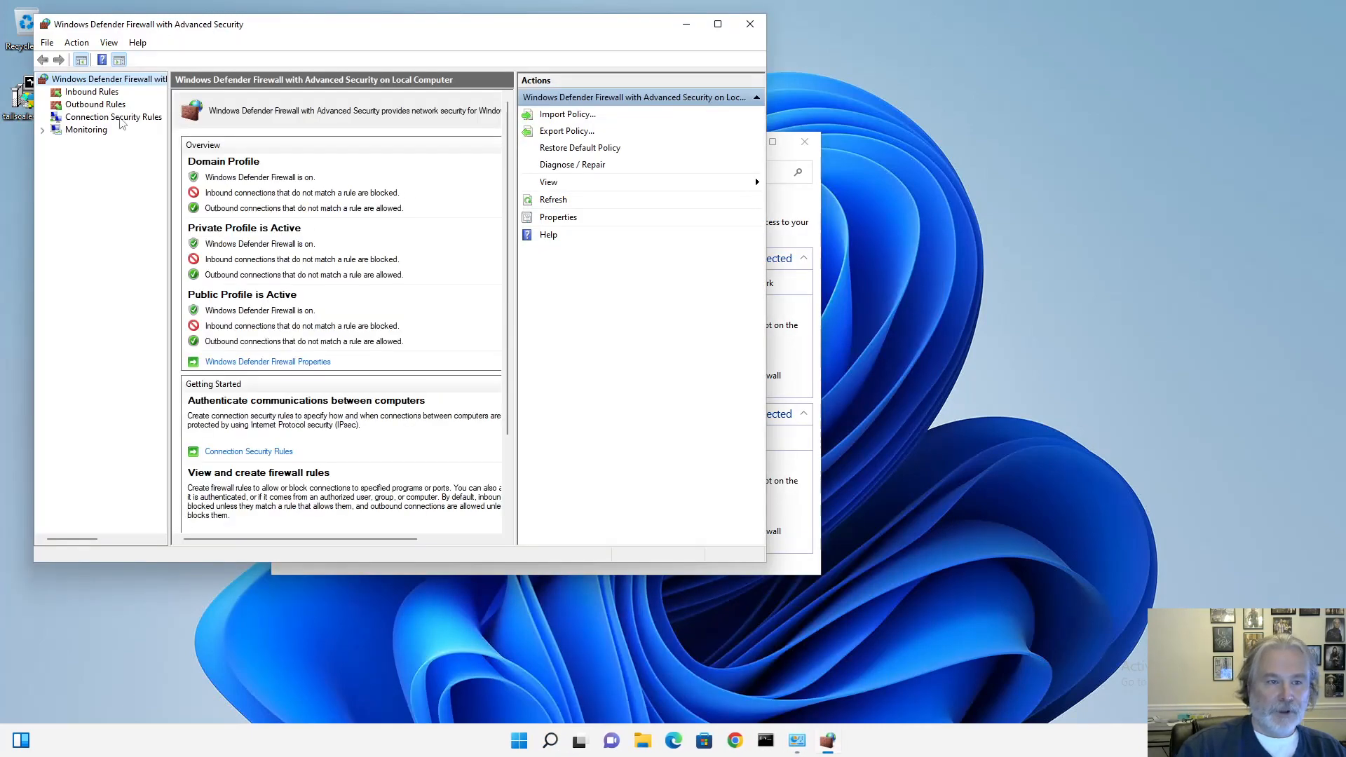
left_click(91, 91)
scroll(342, 369, "down", 20)
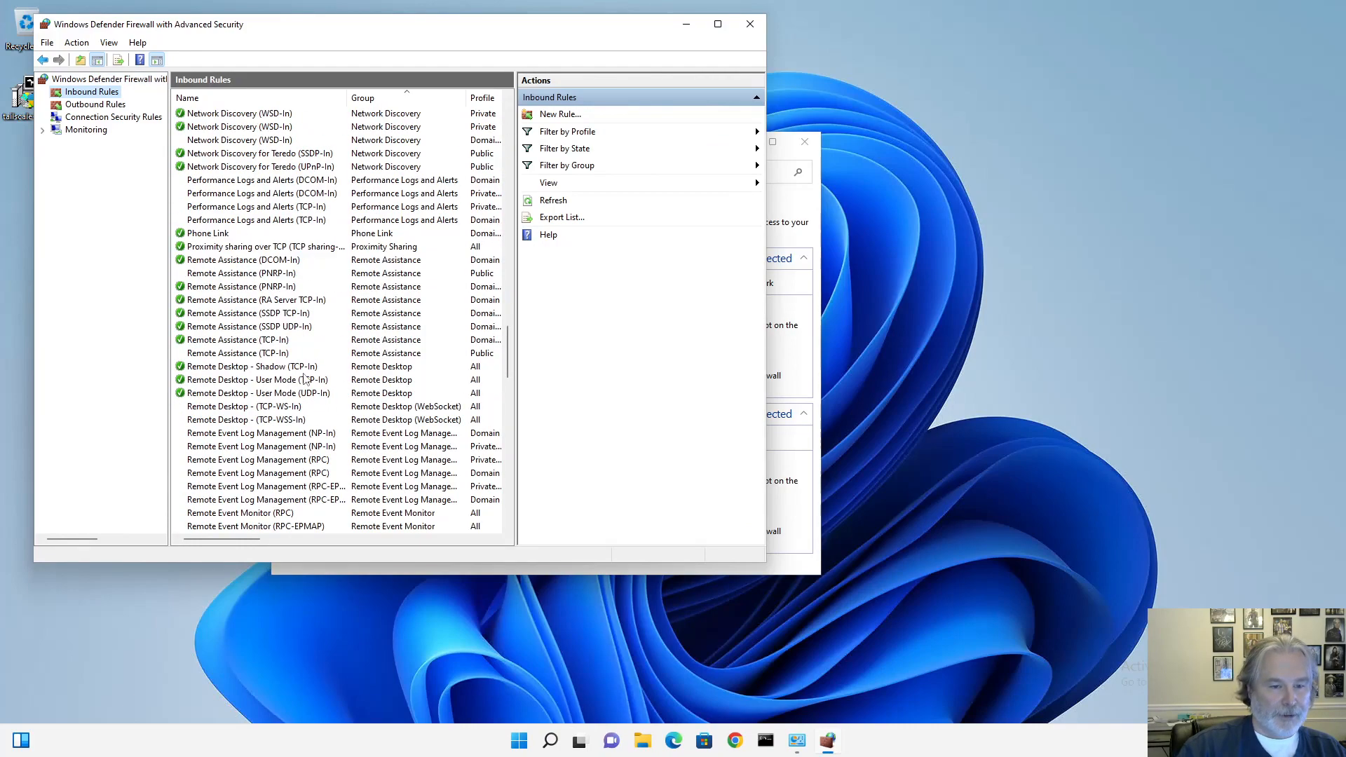
left_click(306, 379)
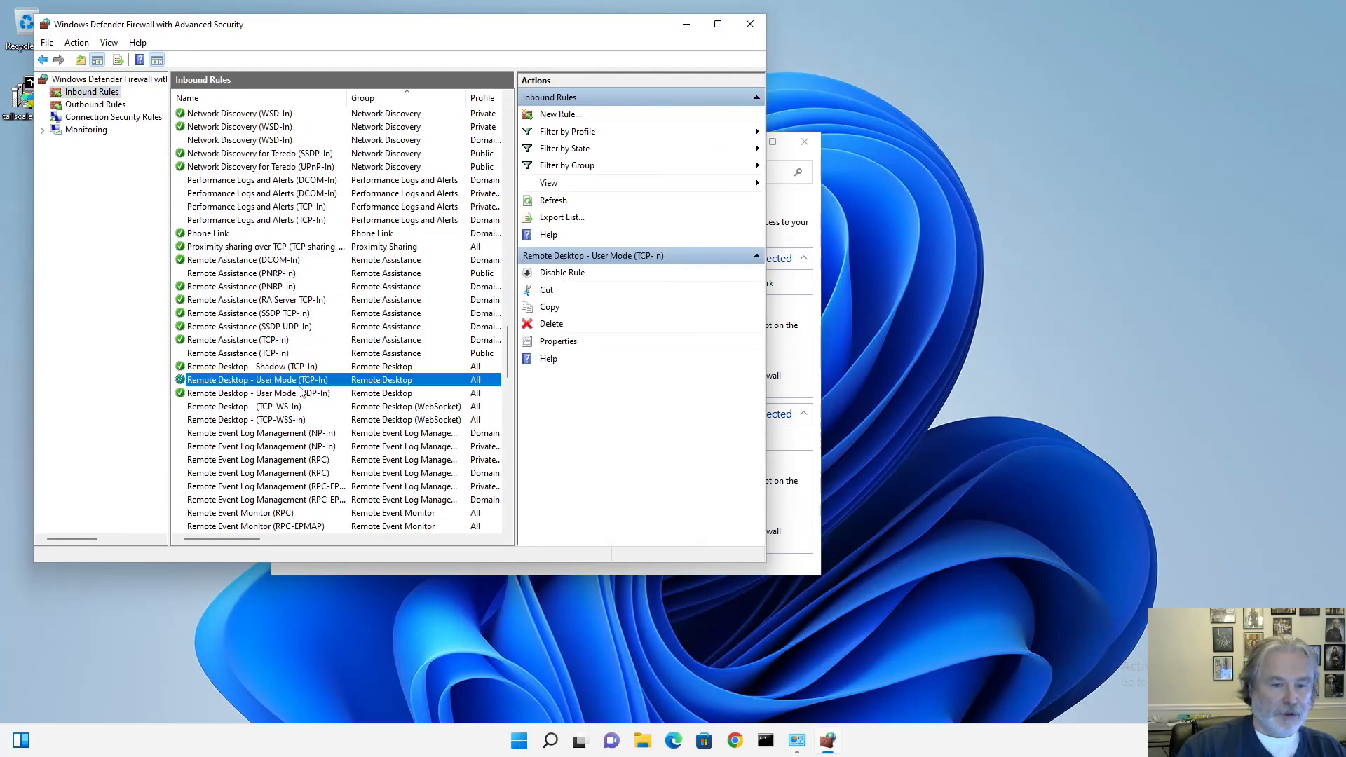
double_click(315, 385)
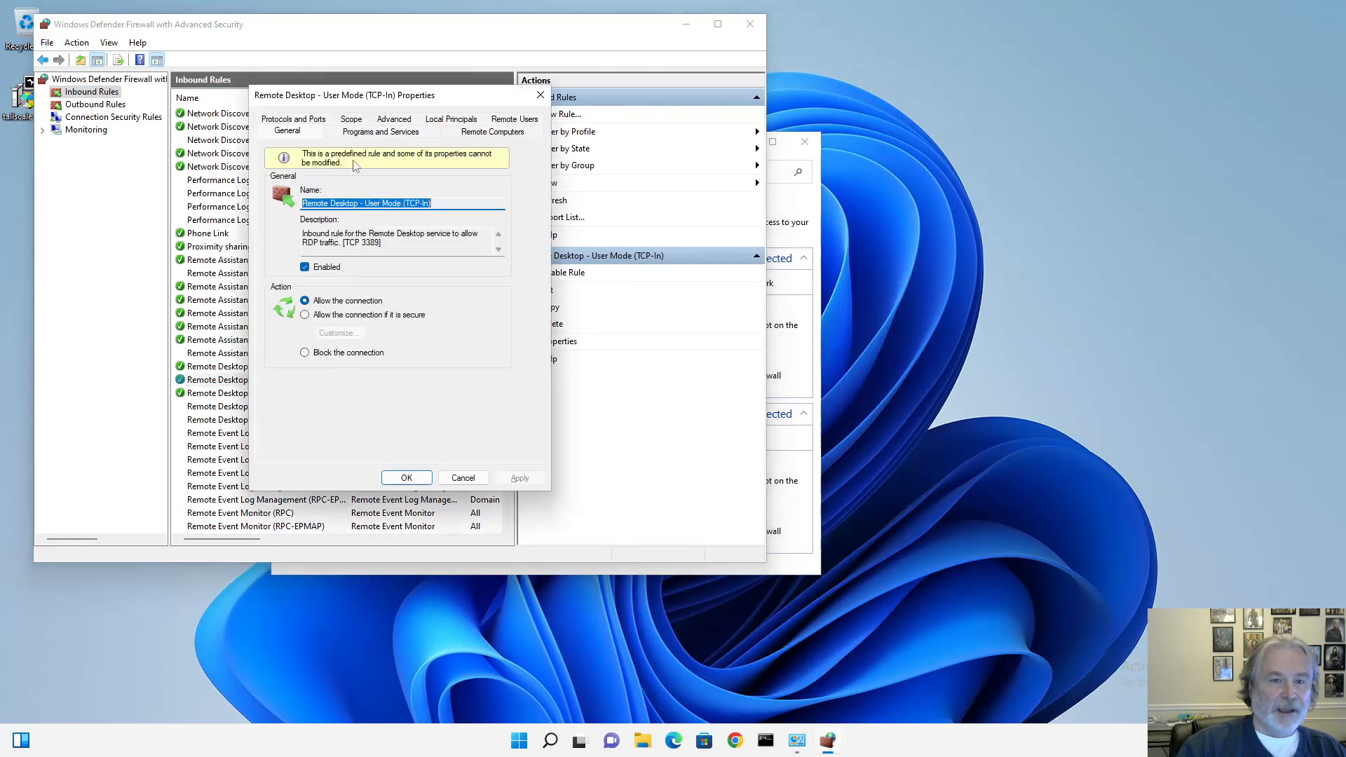
Step: Add the subnet 10.19.0.0/16 to the TCP-In rule's remote IP address scope and save the rule
left_click(355, 124)
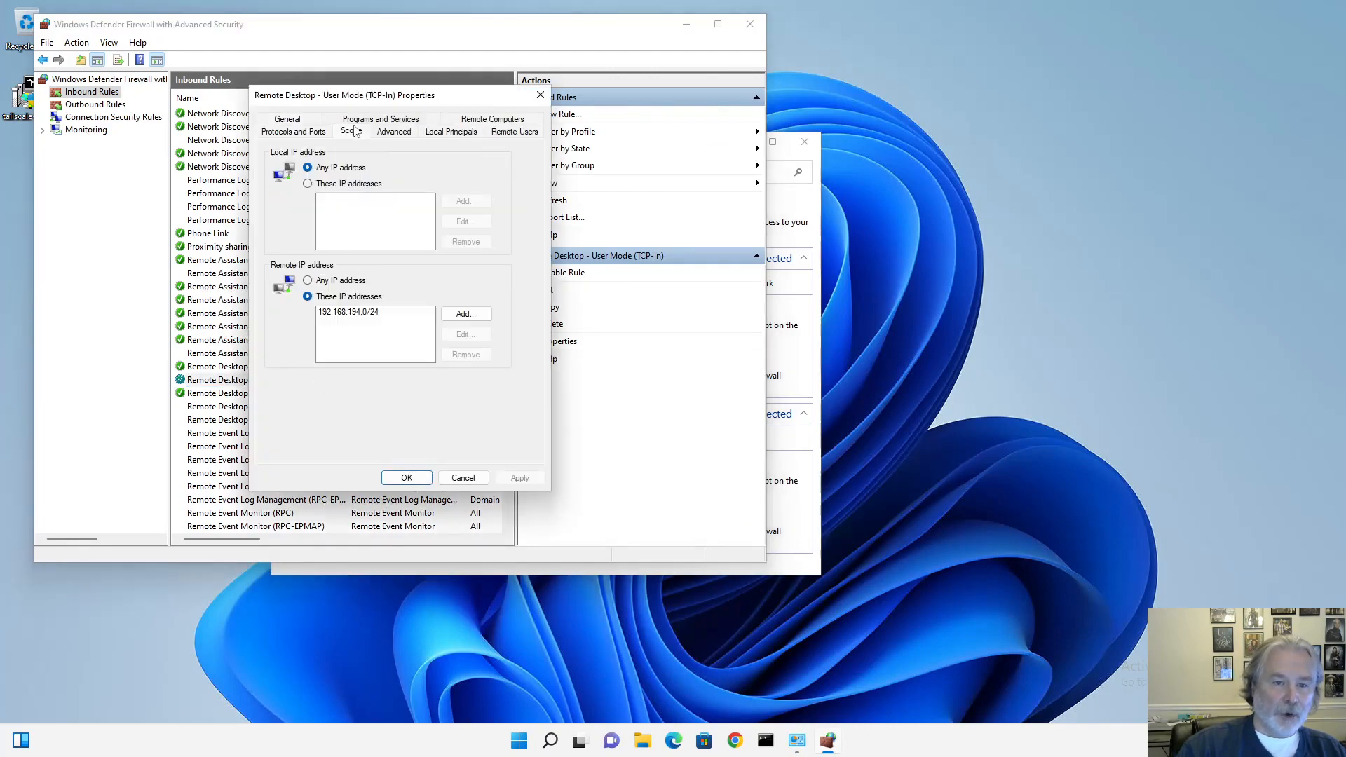
left_click(459, 315)
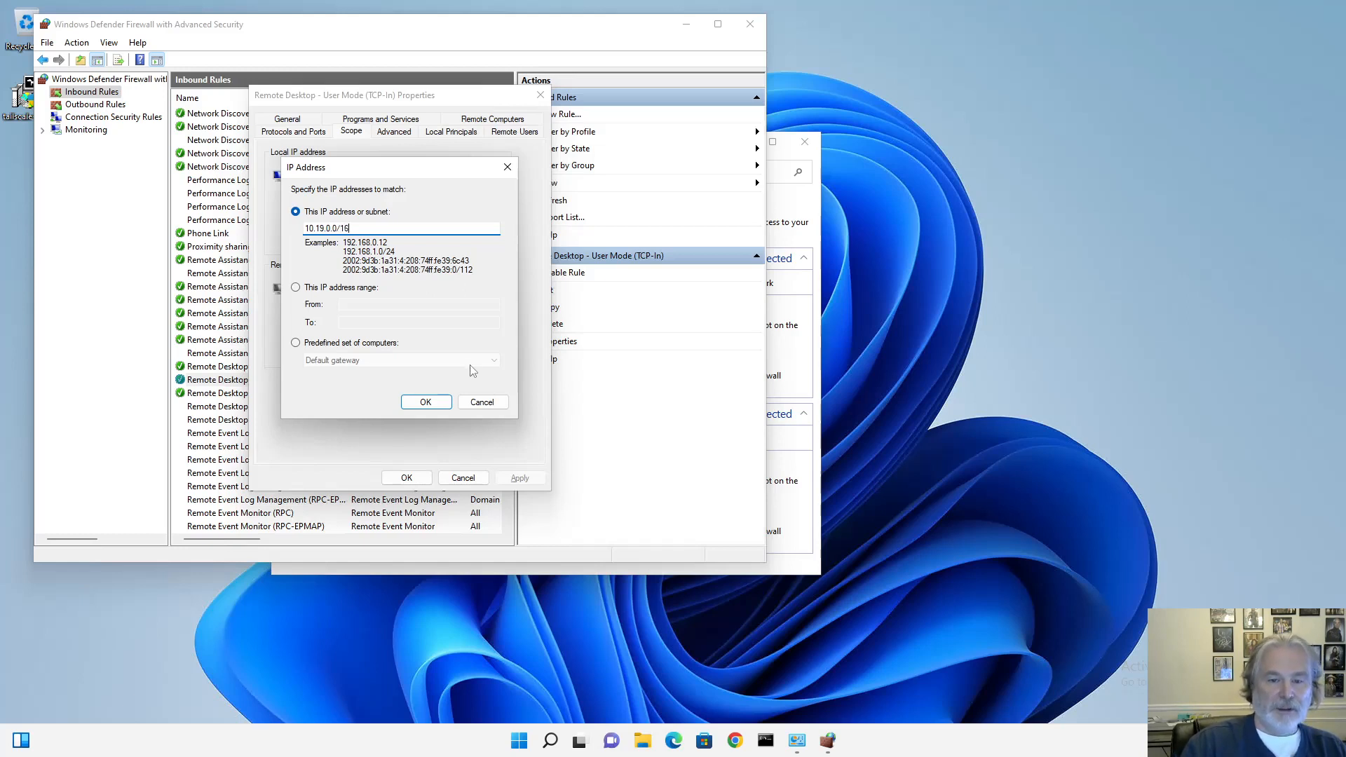
left_click(426, 402)
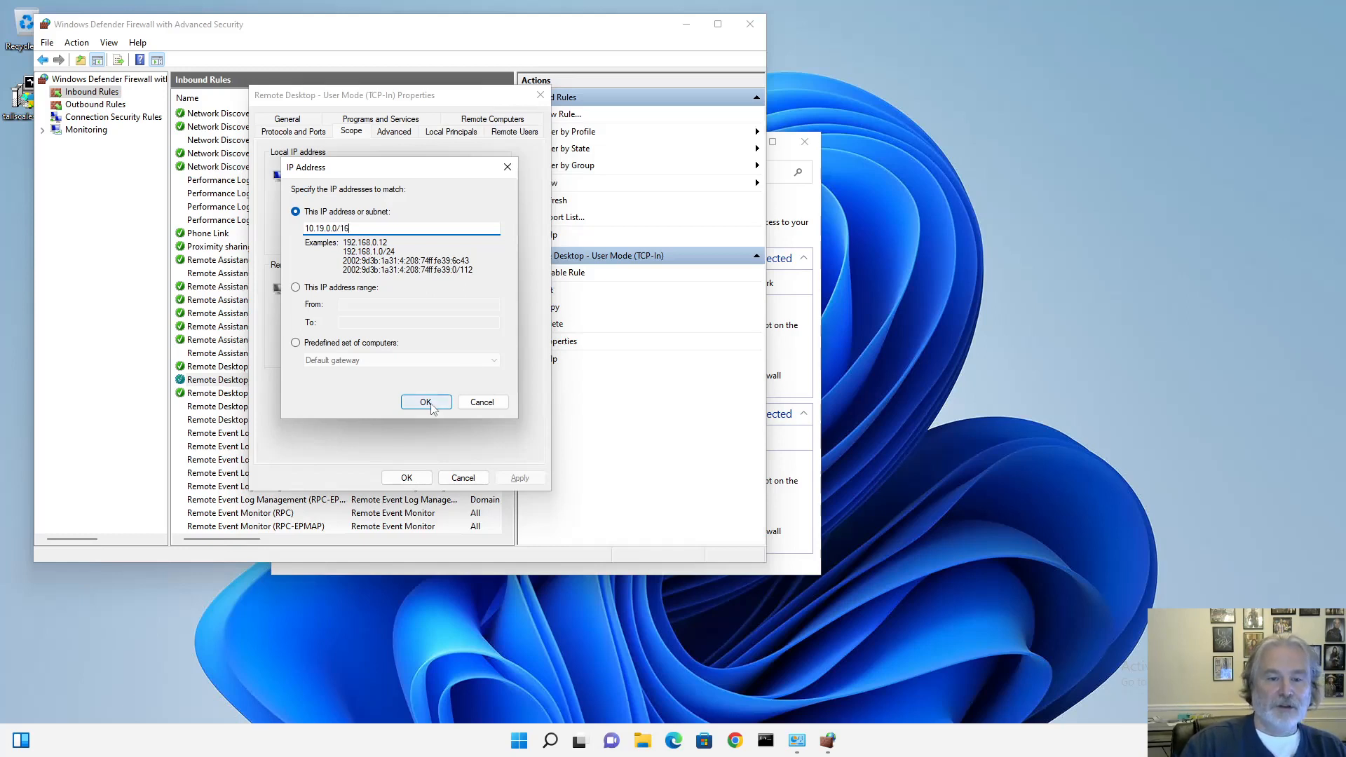
left_click(418, 477)
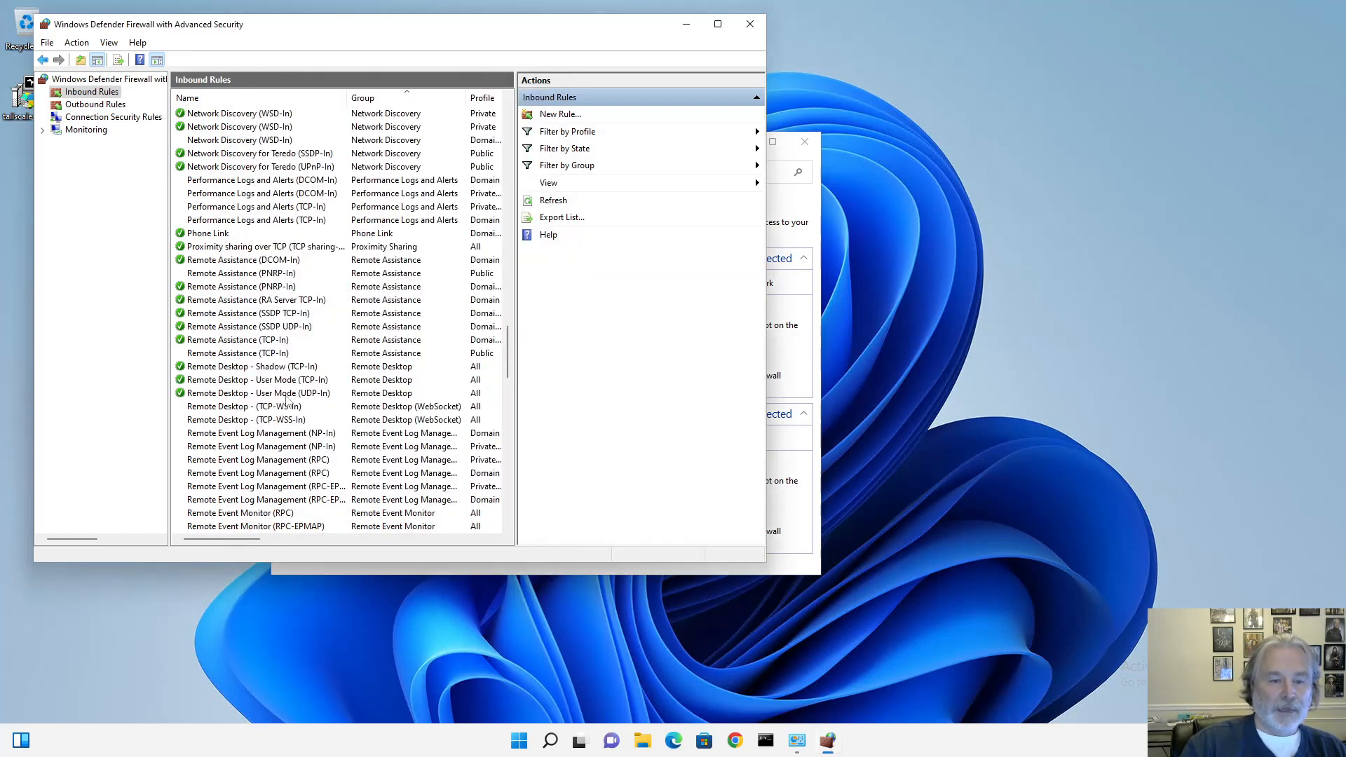
Step: Add 10.19.0.0/16 to the allowed remote IP addresses of the inbound rule Remote Desktop - User Mode (UDP-In) and save it
double_click(300, 394)
left_click(351, 119)
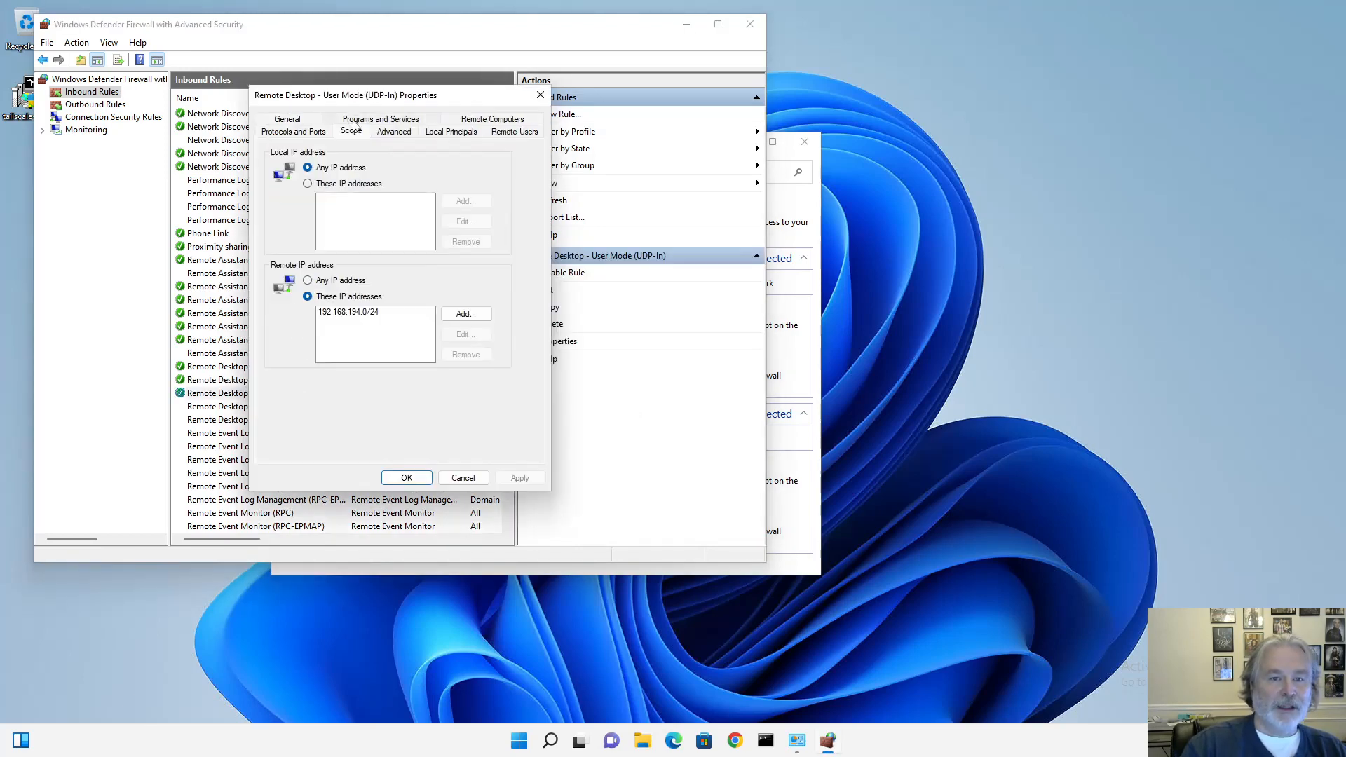
left_click(482, 319)
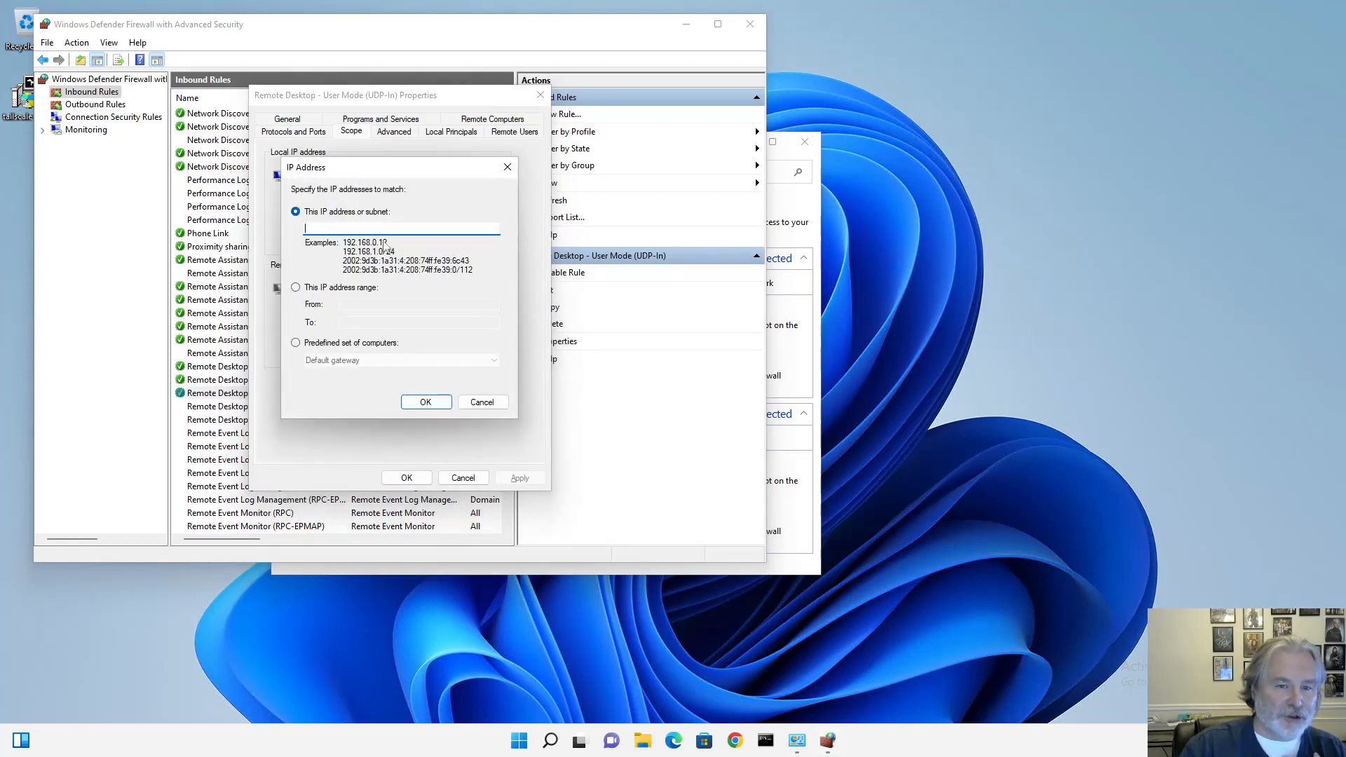
type("10.19.0.")
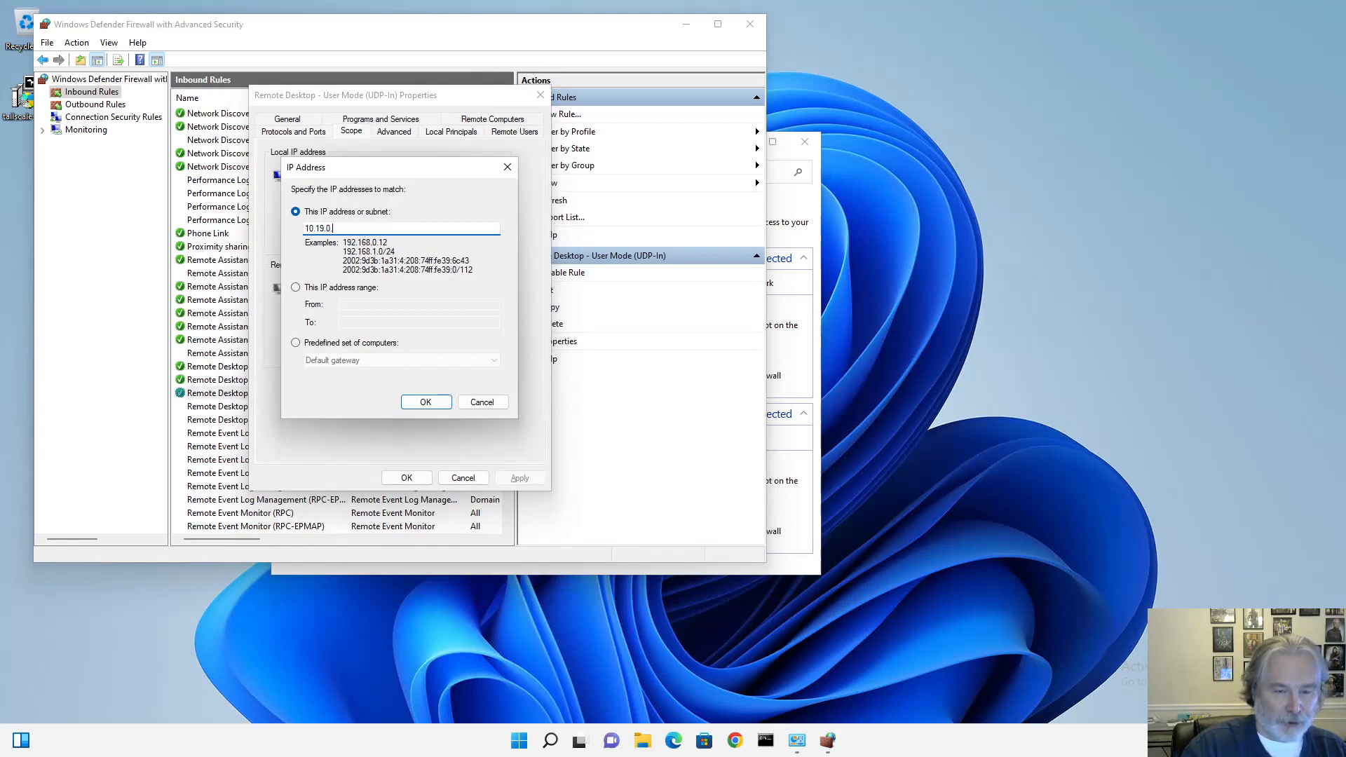
type("0/16")
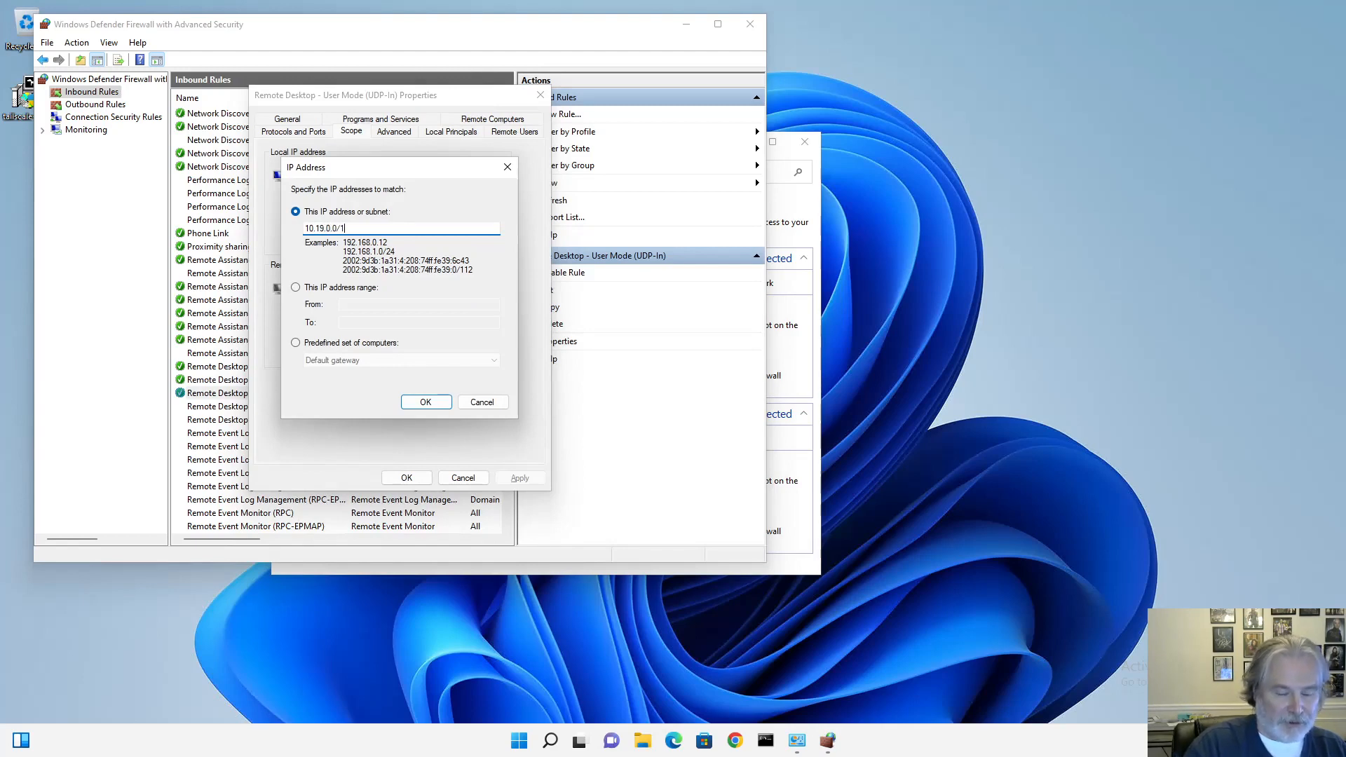
left_click(429, 402)
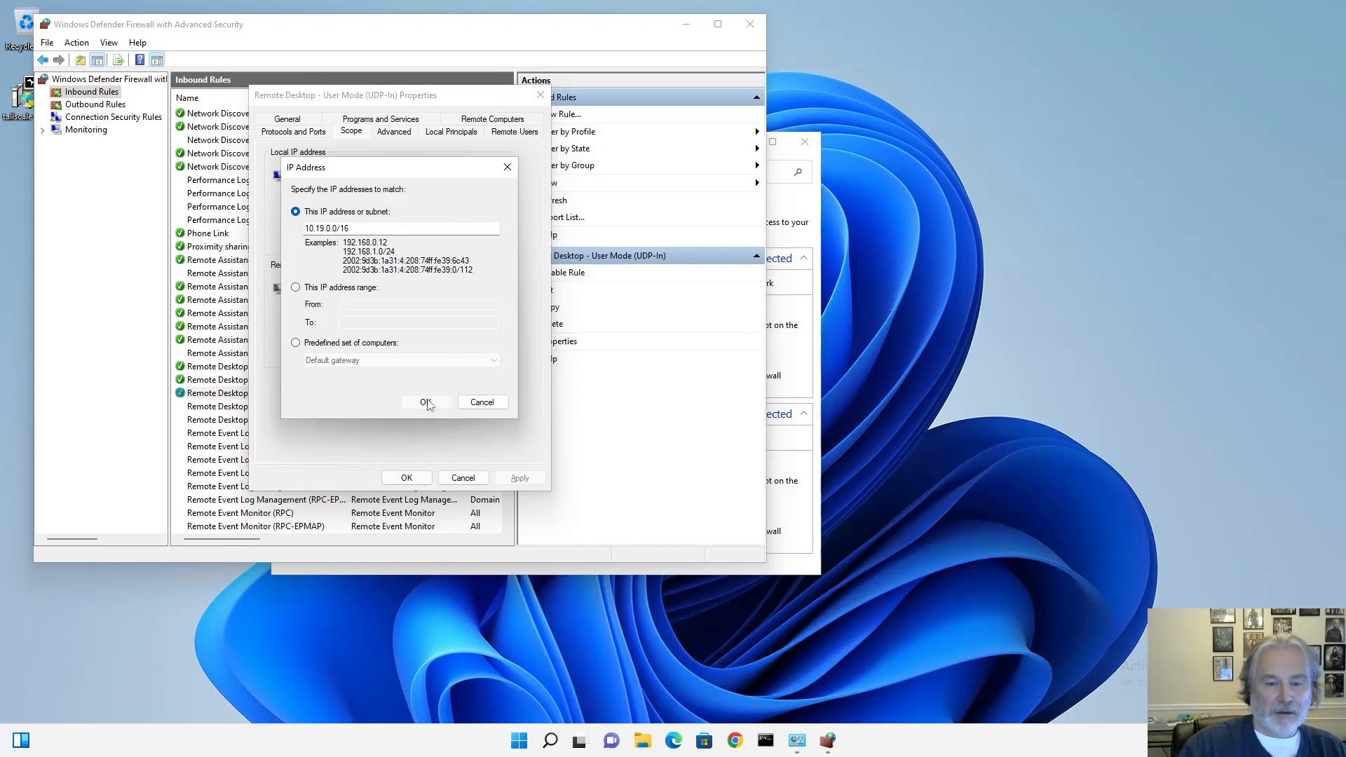
left_click(410, 478)
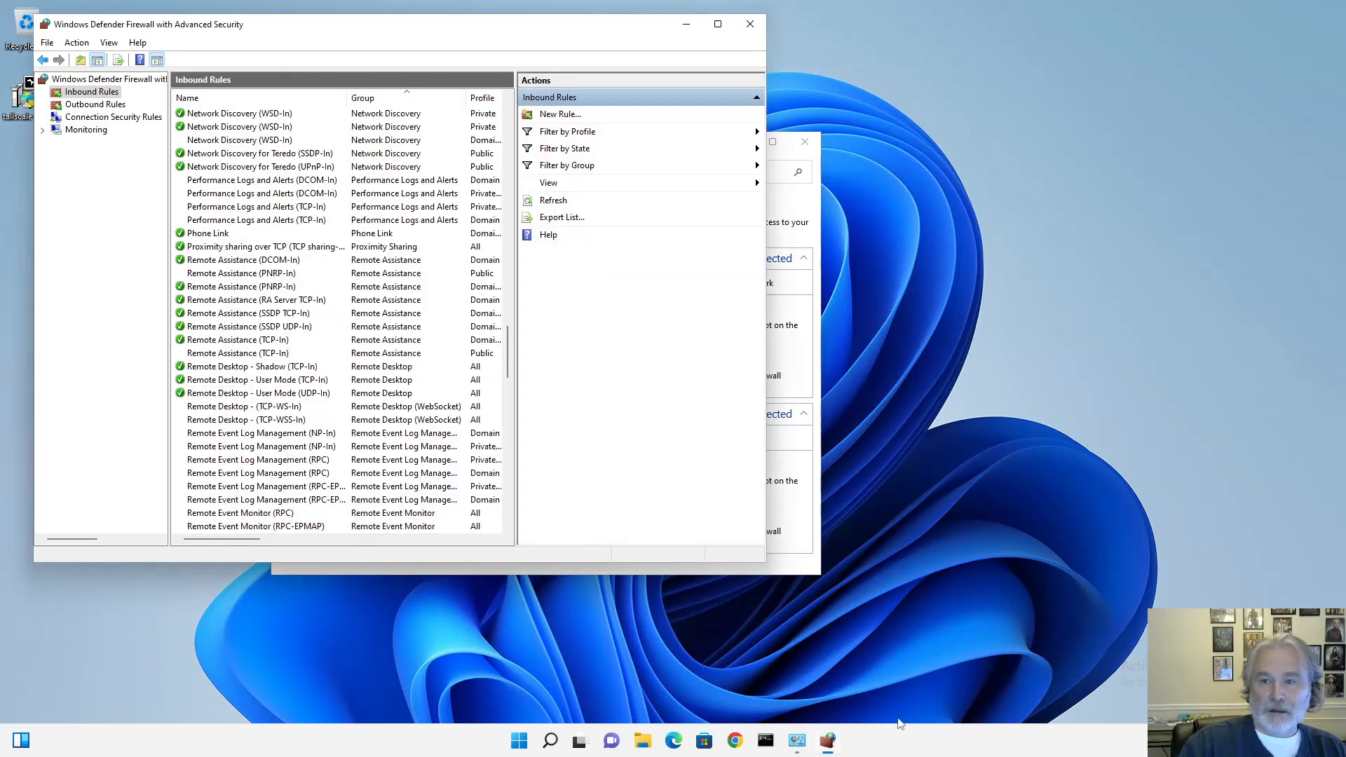
Step: Disconnect the Remote Desktop session to 192.168.194.167 and return to the host
mouse_move(705, 9)
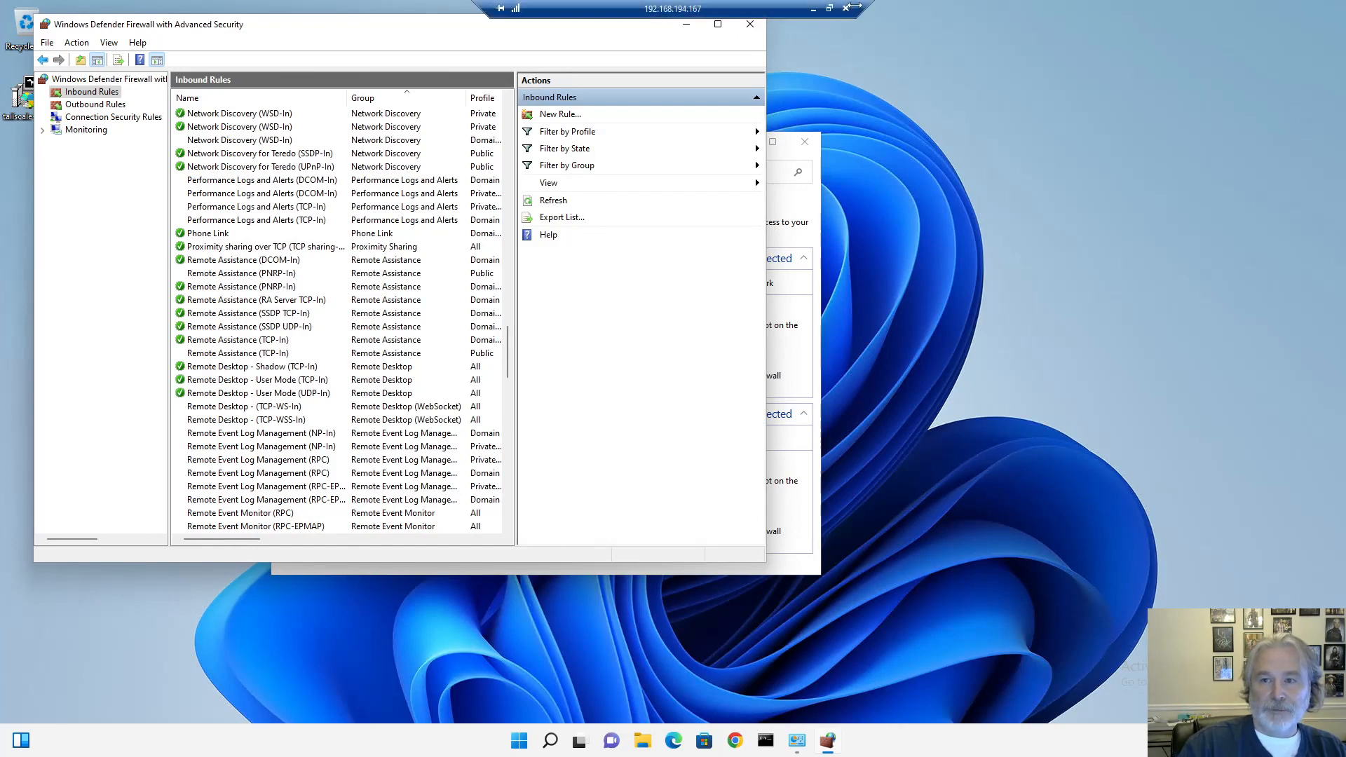
left_click(846, 7)
left_click(717, 401)
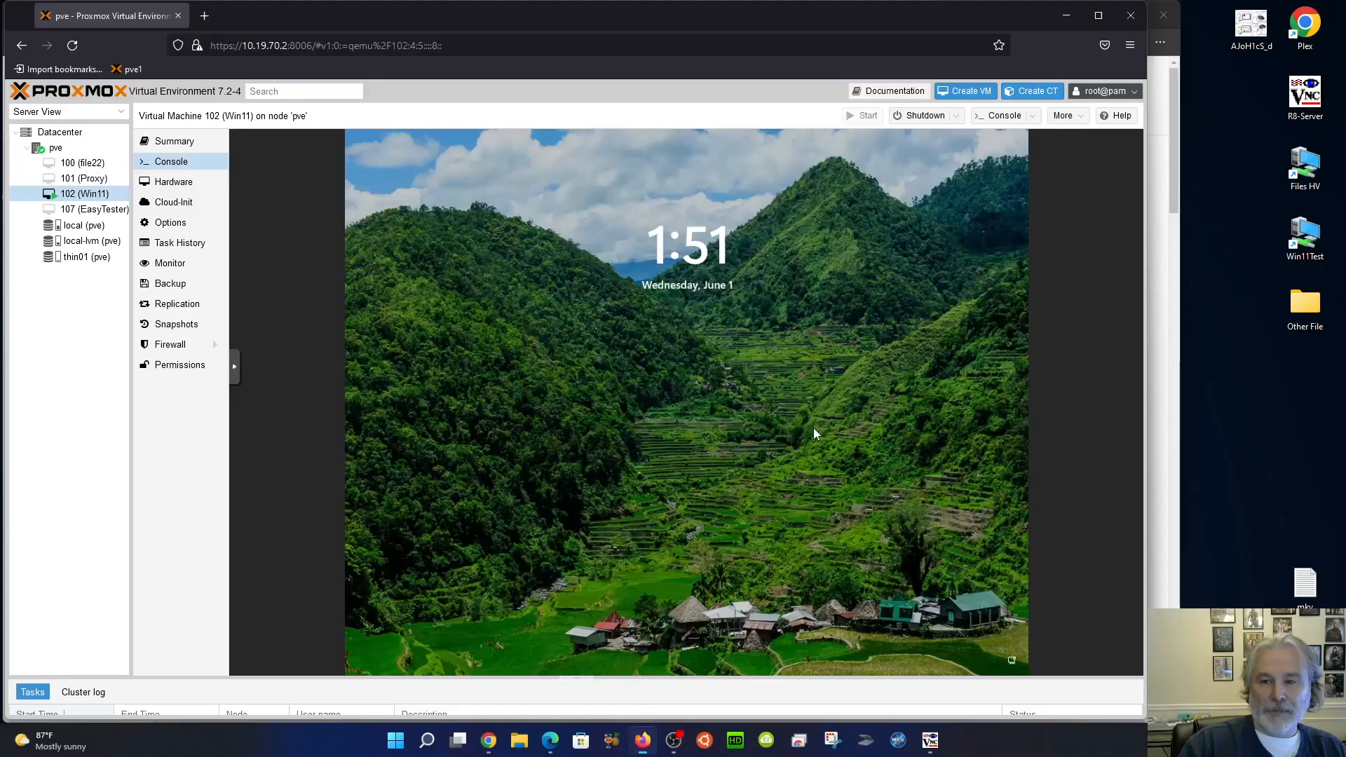
Step: Open a Remote Desktop connection to 10.19.70.213, entering the account password and accepting the untrusted certificate
key("super")
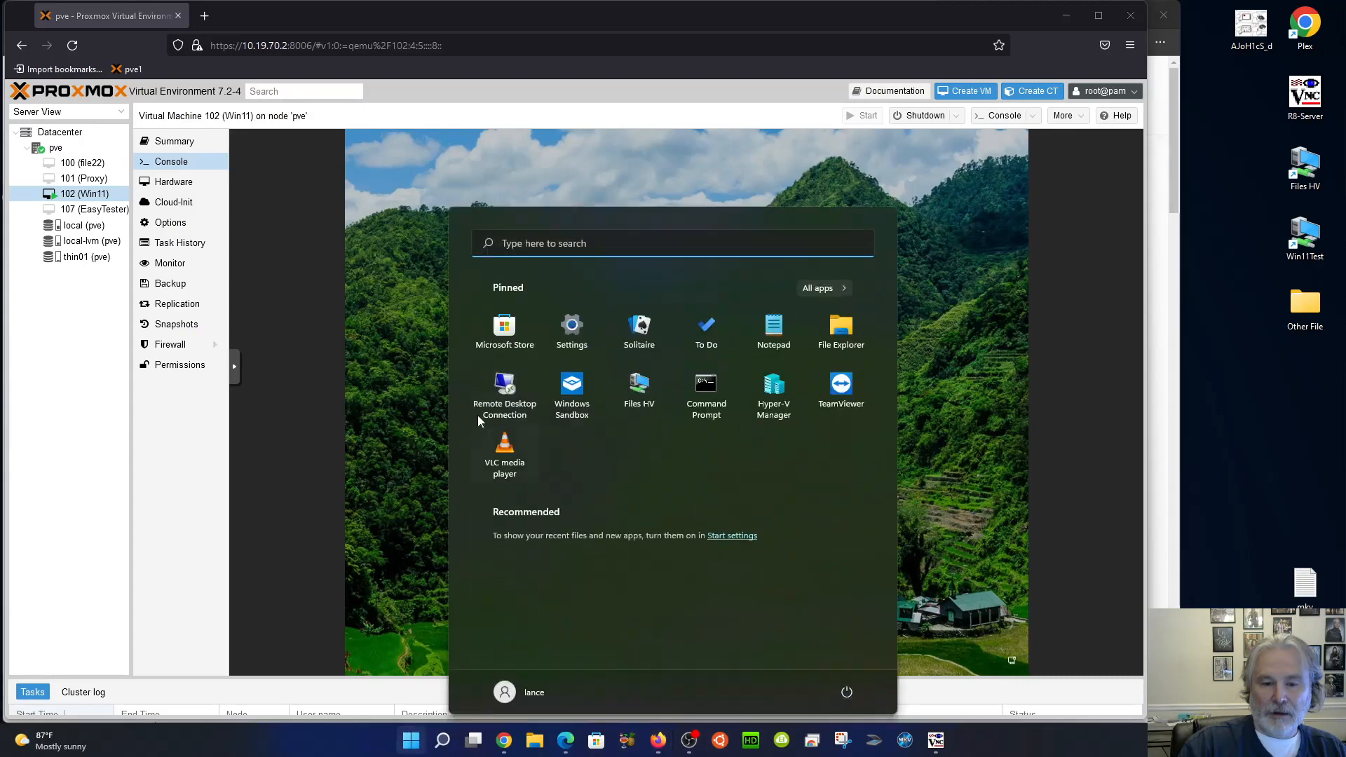
left_click(504, 398)
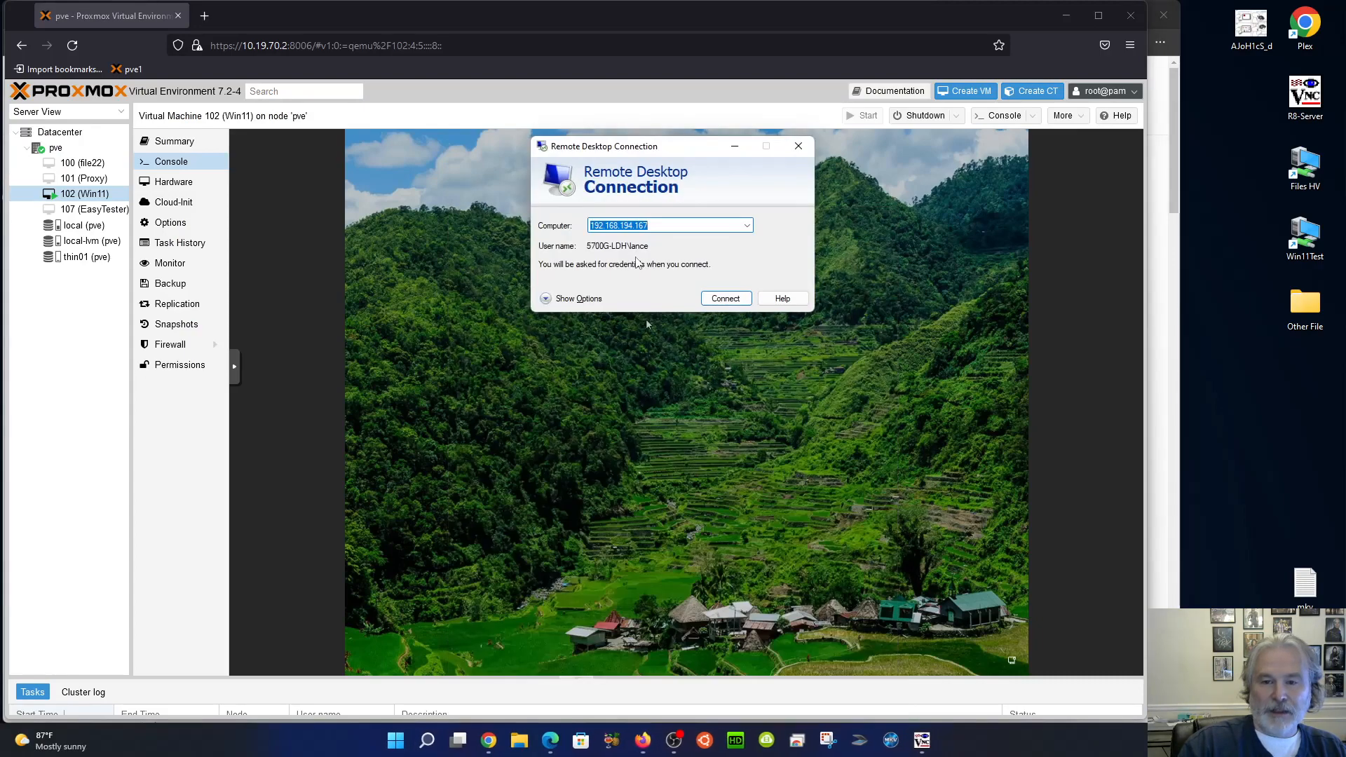
key("Down")
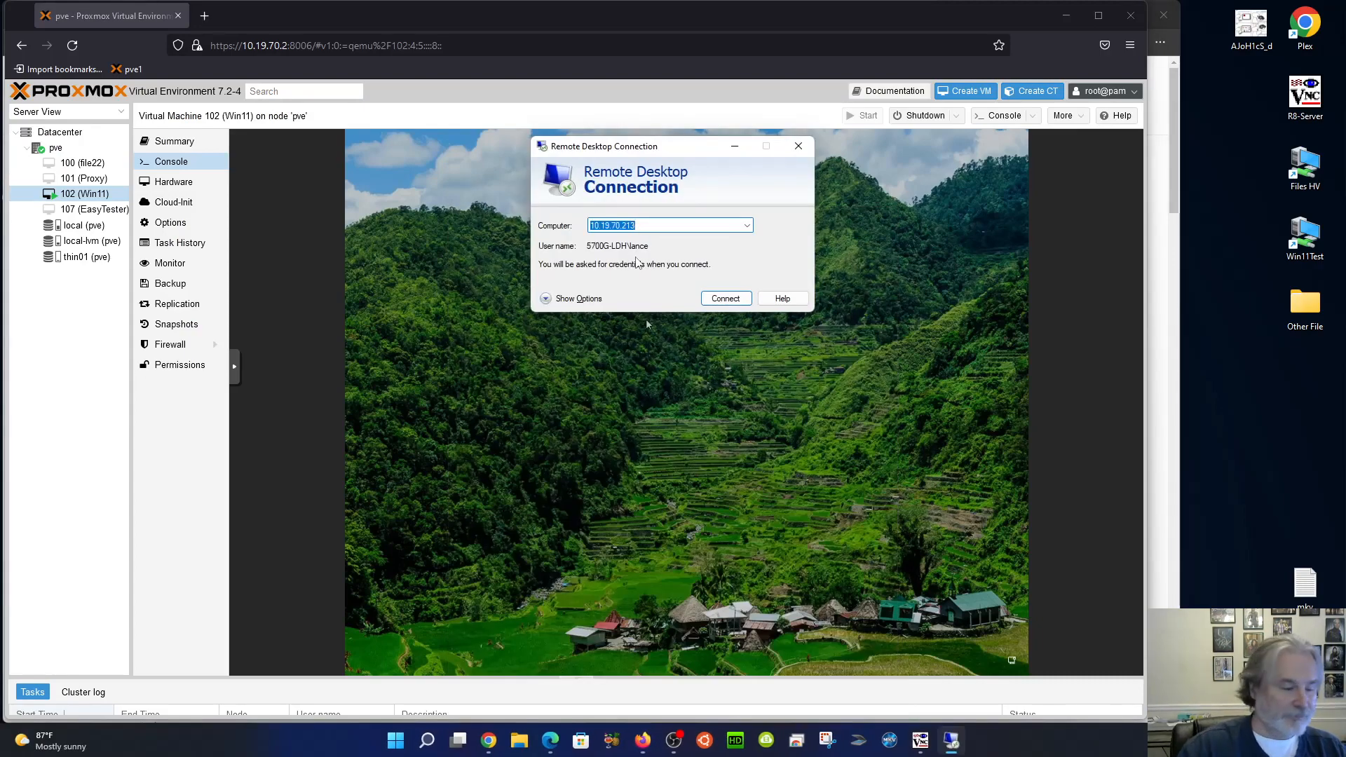
left_click(646, 225)
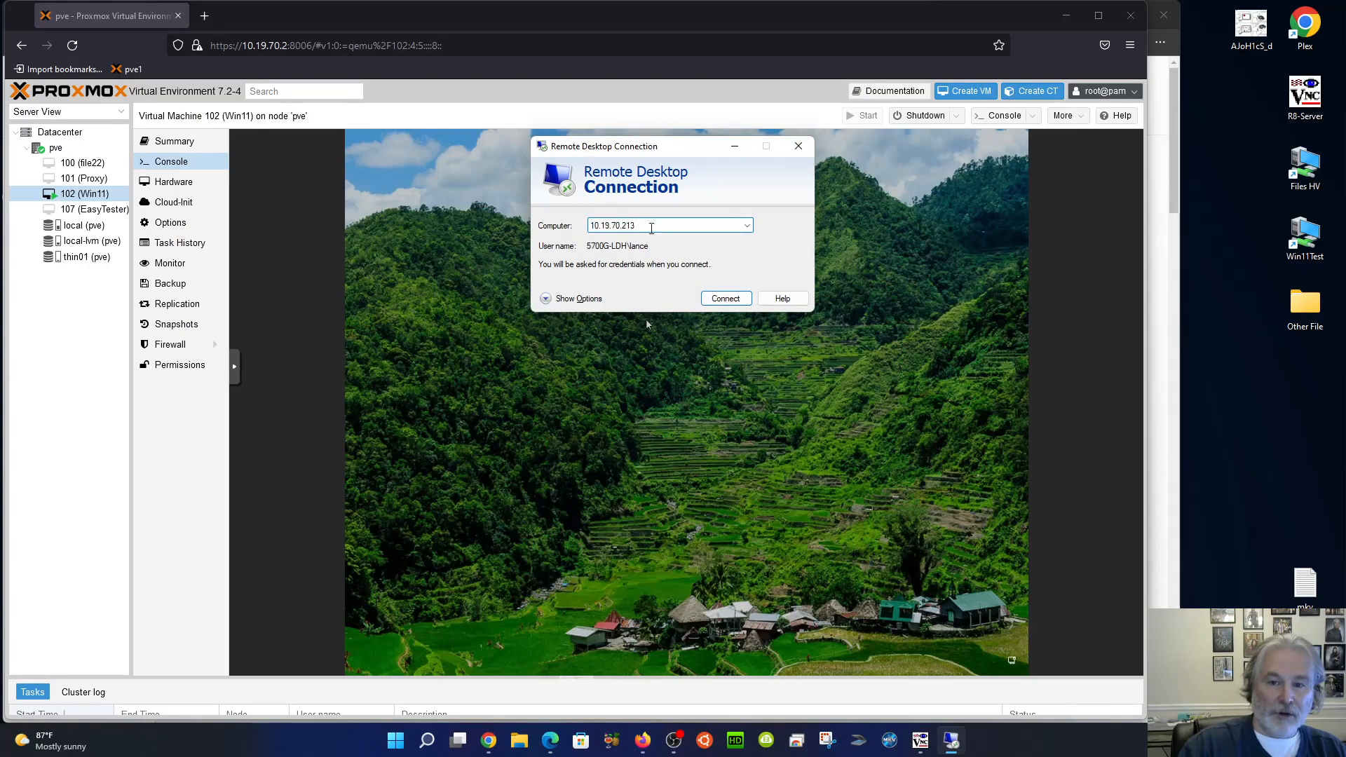
left_click(752, 299)
type("****")
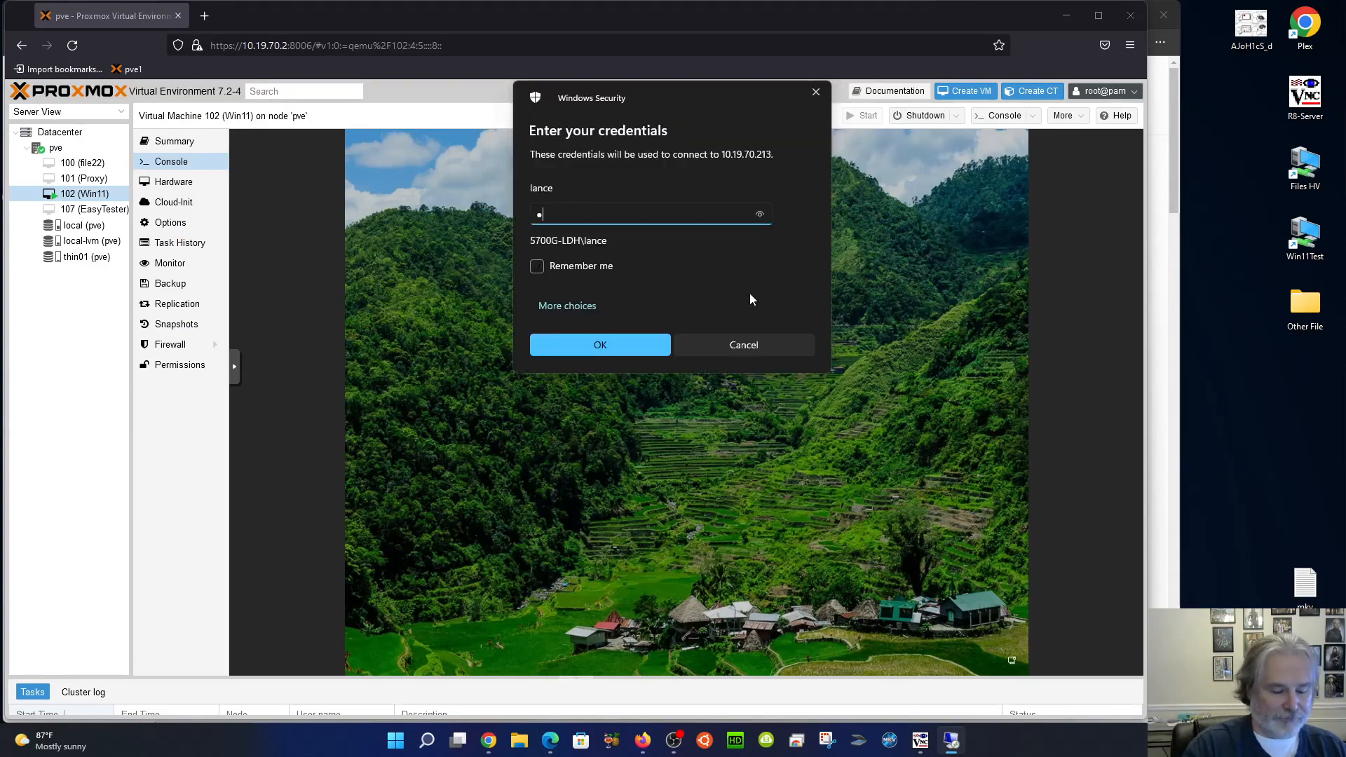
type("******")
key("Return")
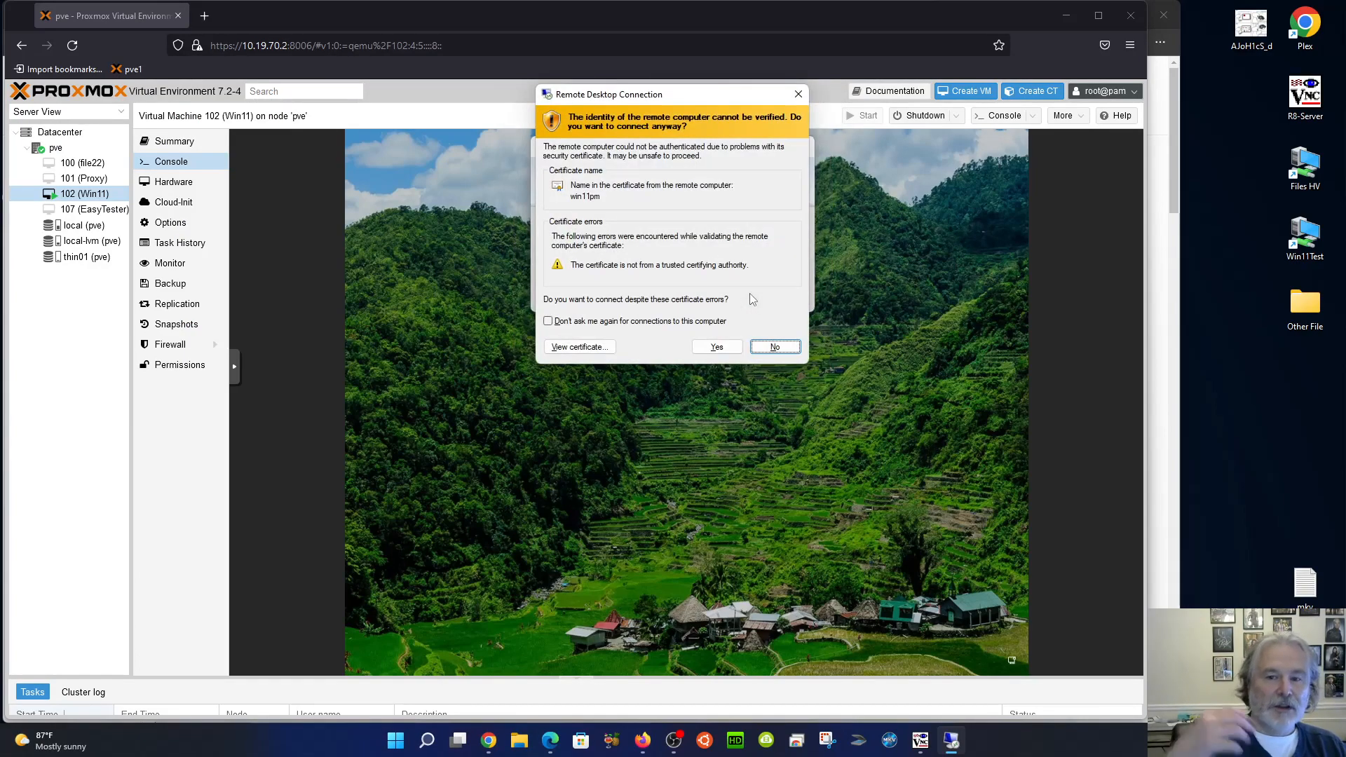
left_click(728, 347)
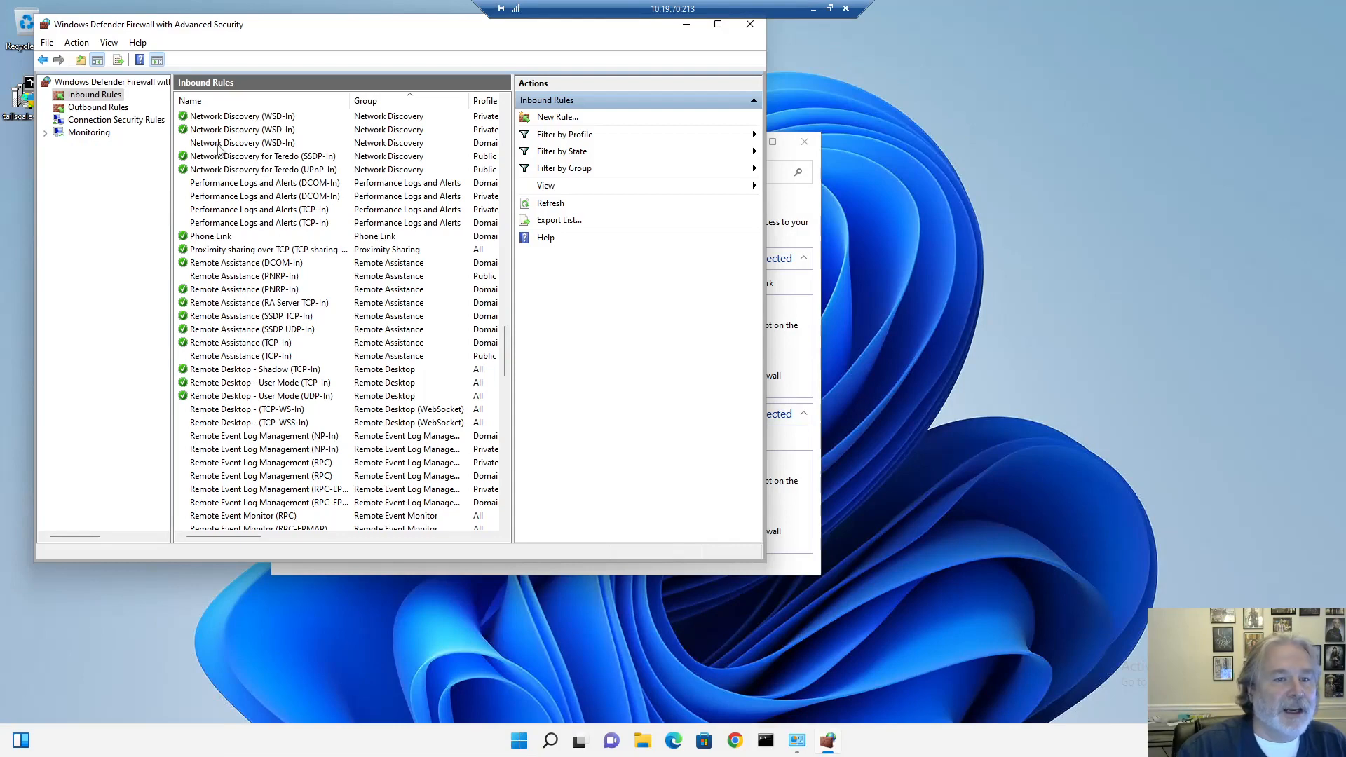
Step: Highlight the inbound rule Remote Desktop - User Mode (TCP-In), and disconnect the Remote Desktop session to 10.19.70.213
left_click(303, 385)
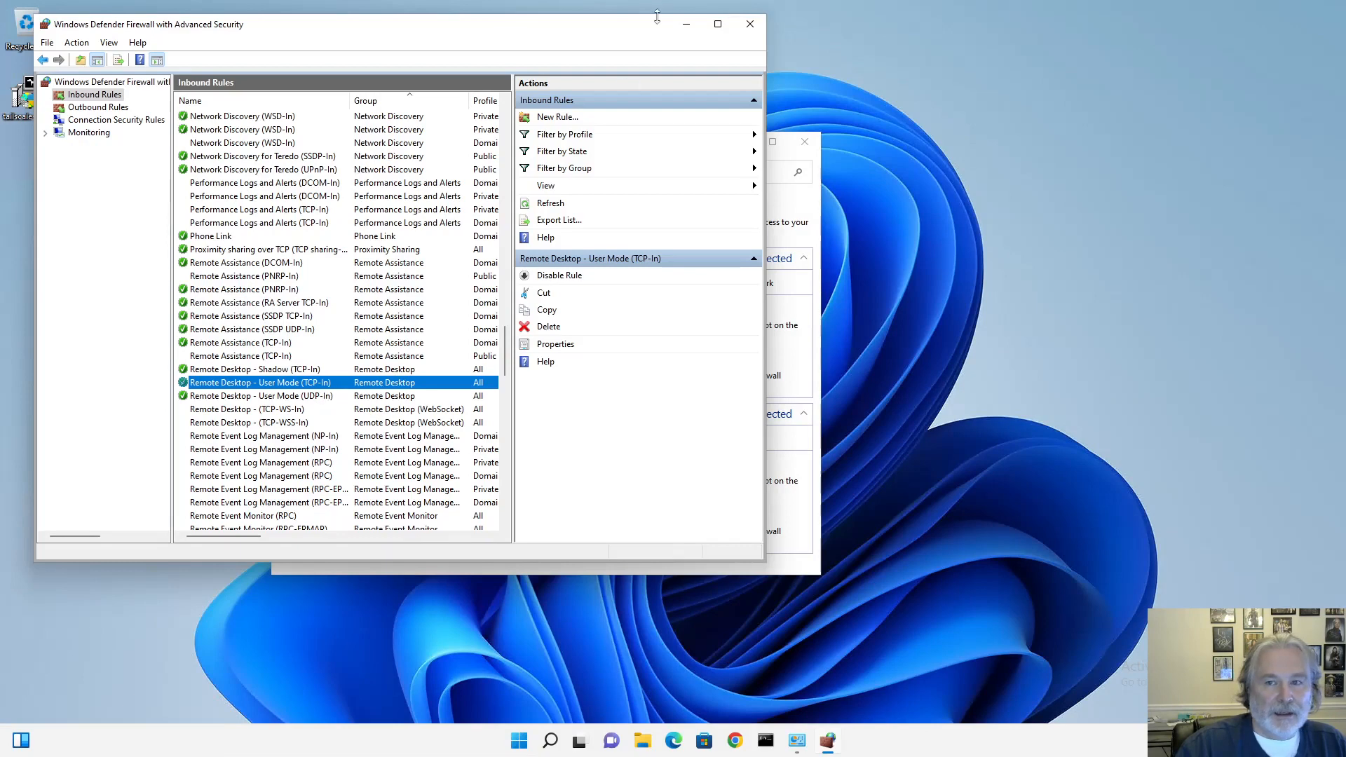
mouse_move(700, 7)
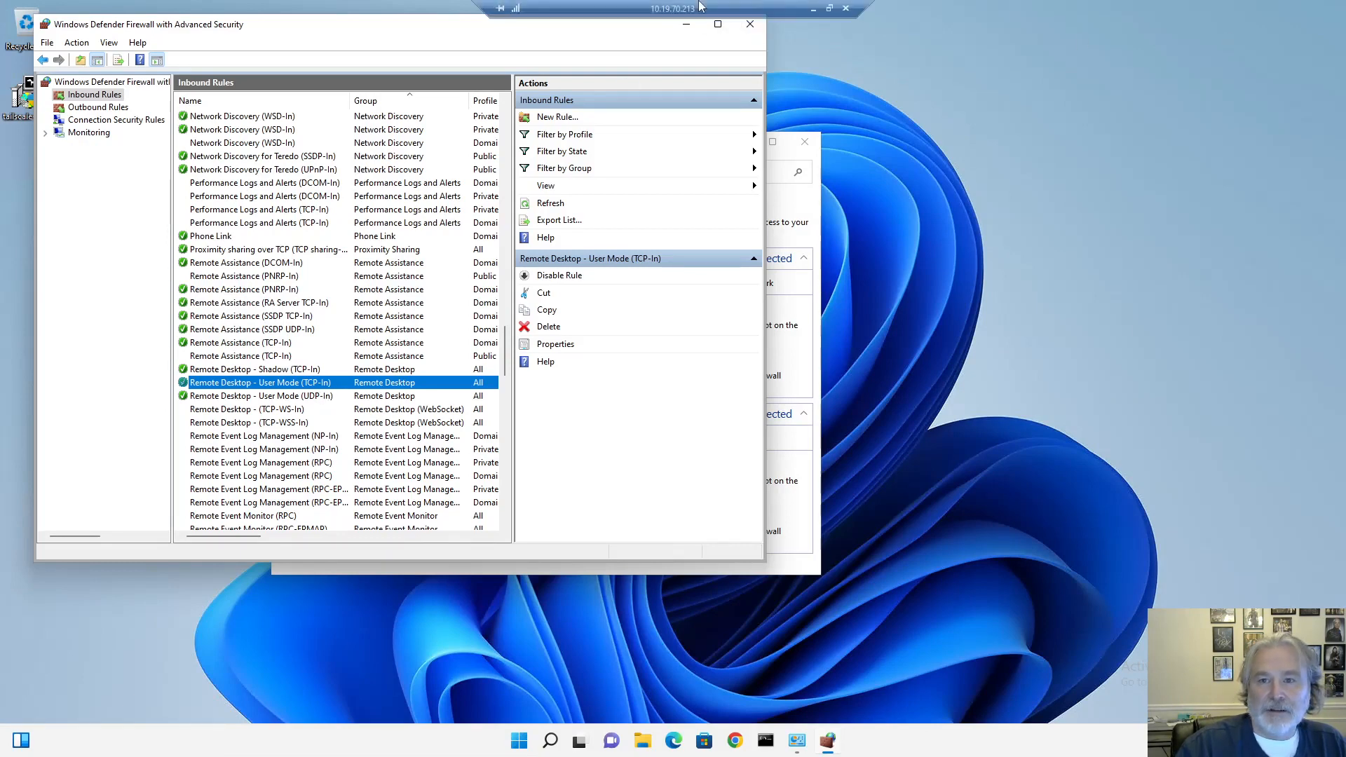
left_click(845, 9)
left_click(733, 400)
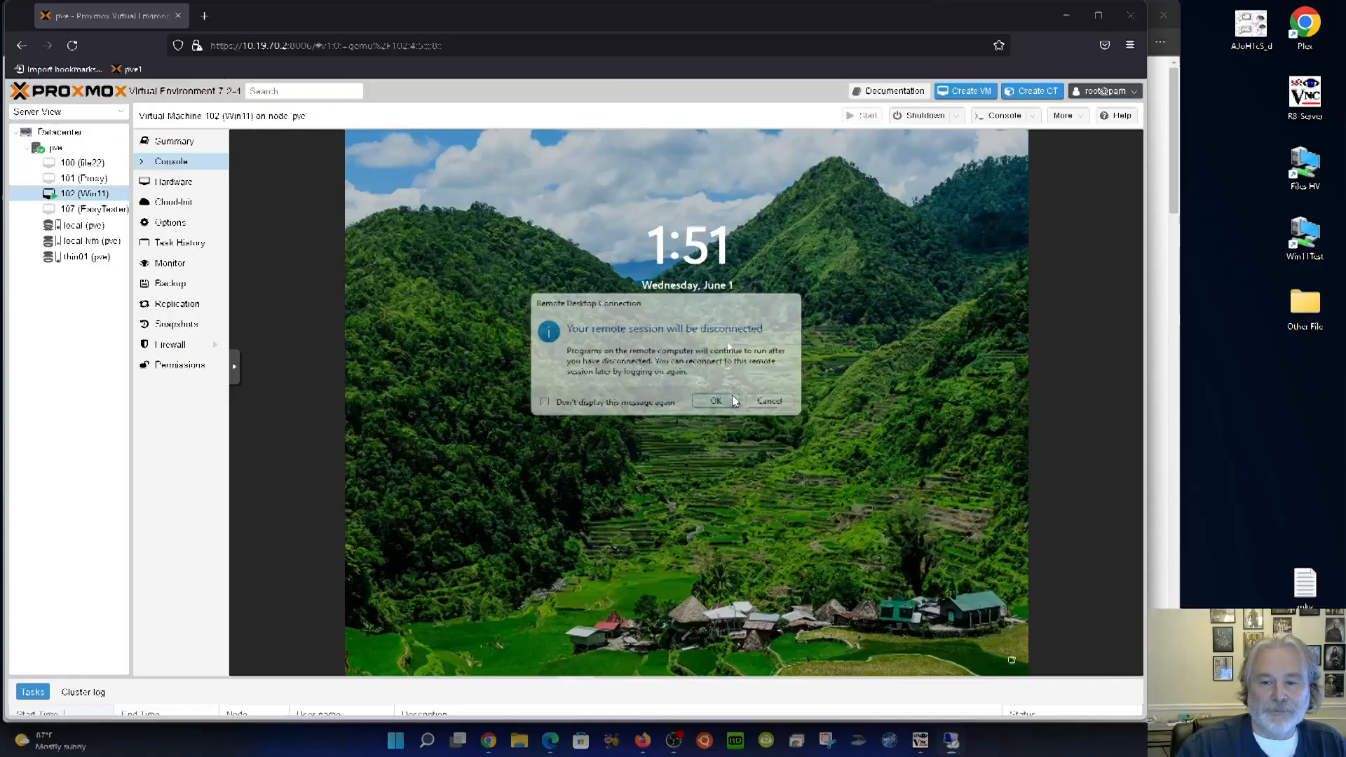
Step: Sign in to the Win11 virtual machine's Proxmox console with the account password and bring up its advanced firewall window
left_click(702, 401)
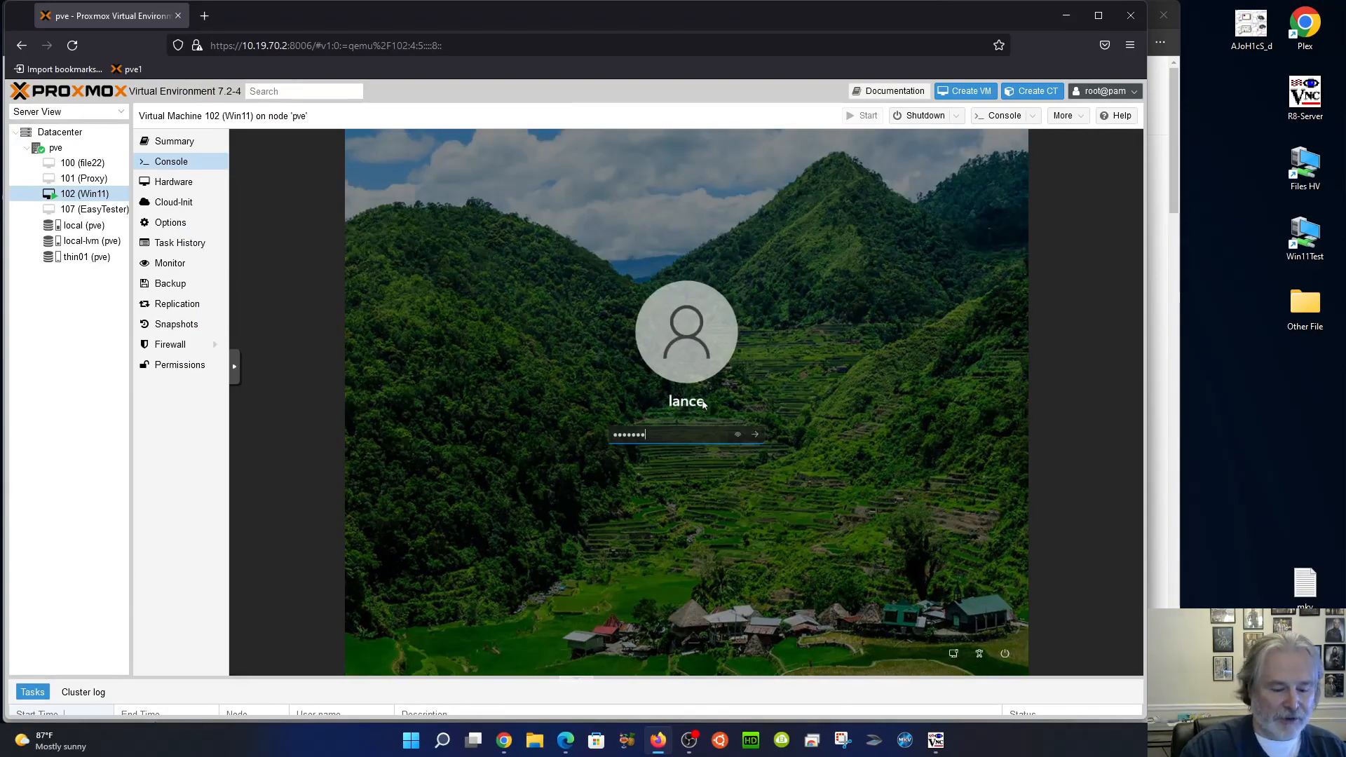
key("Return")
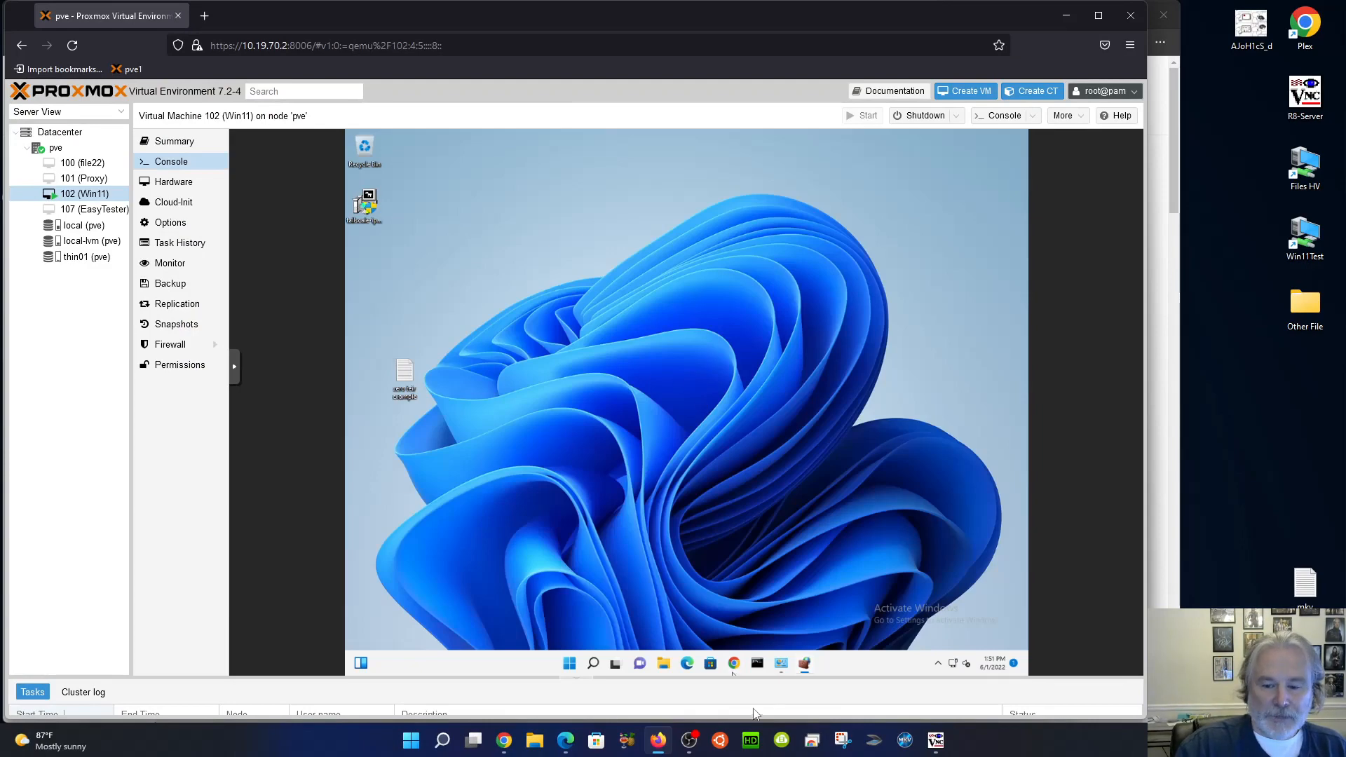
left_click(804, 664)
left_click(890, 232)
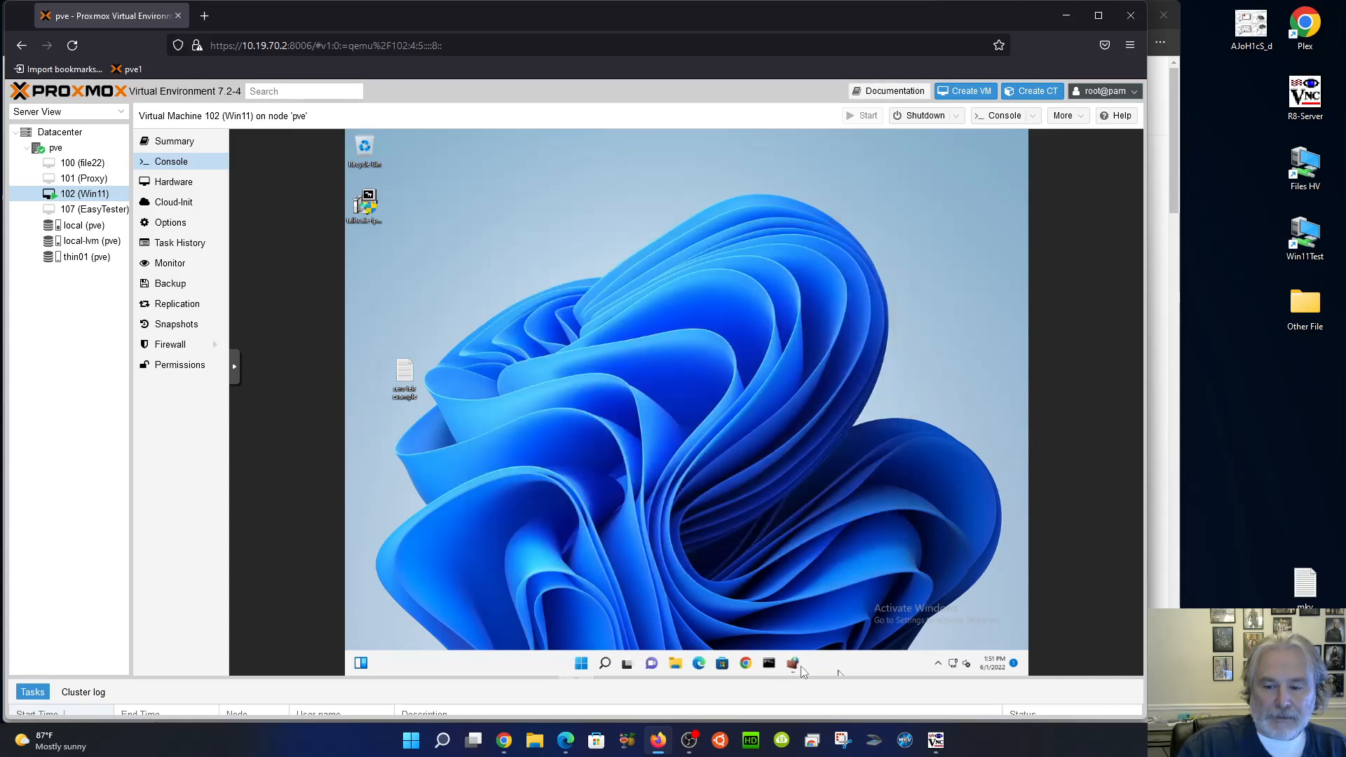
left_click(793, 663)
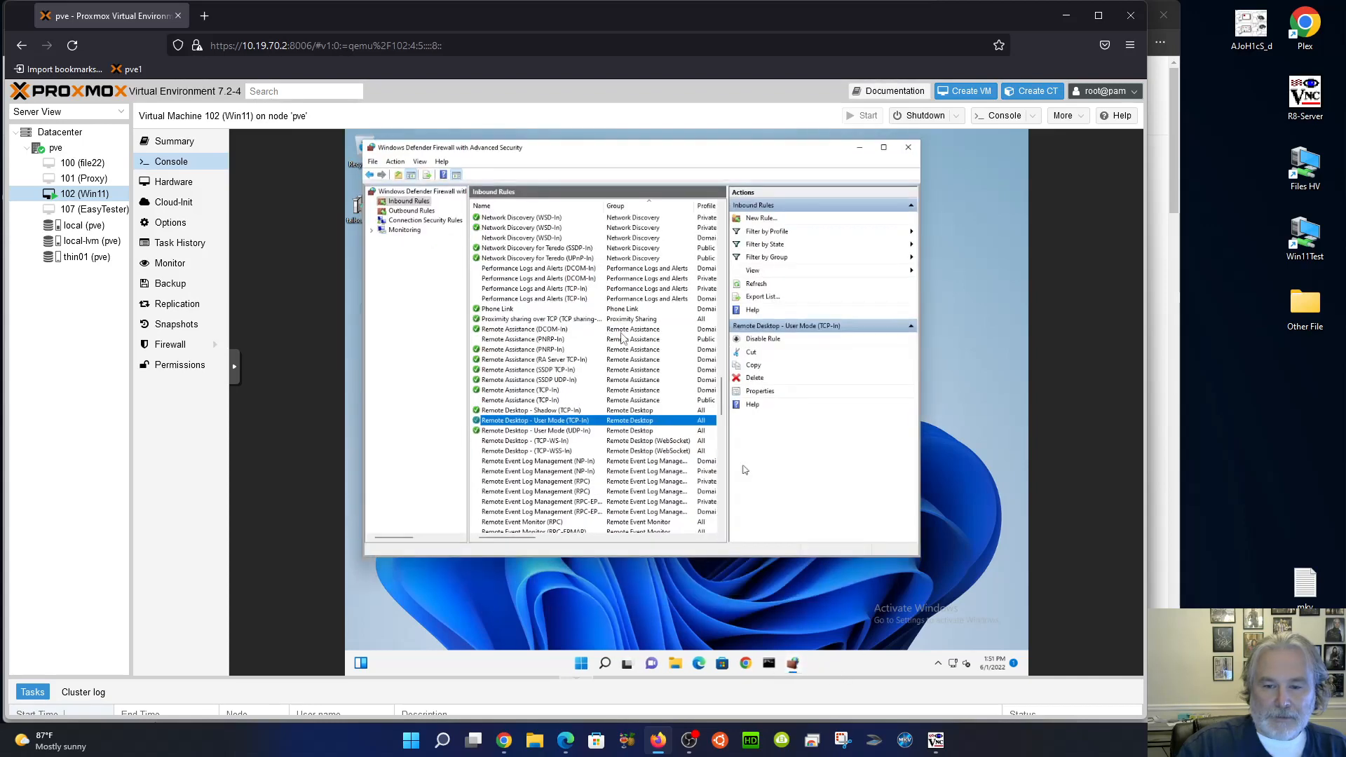
Step: Remove 10.19.0.0/16 from the allowed remote IP addresses of the inbound rule Remote Desktop - User Mode (TCP-In) and save it
double_click(589, 421)
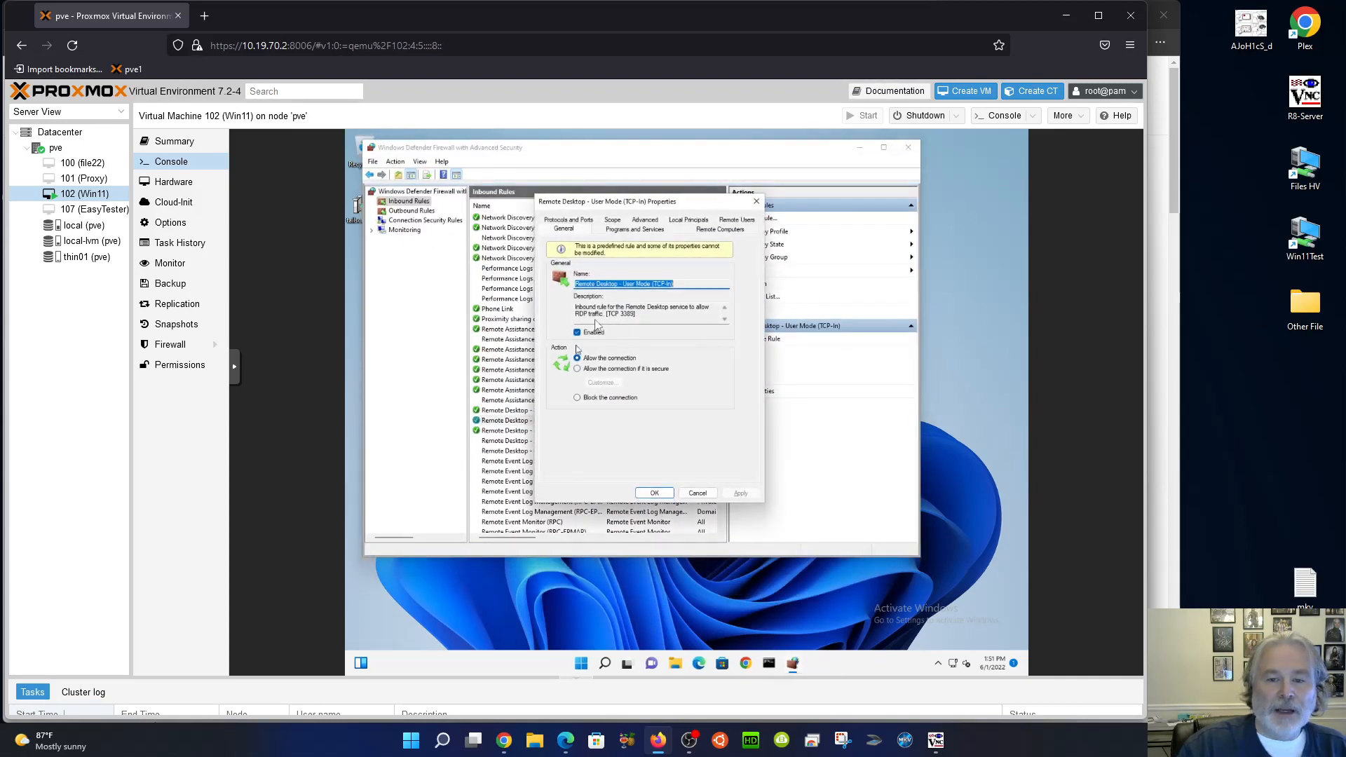
left_click(612, 220)
left_click(613, 374)
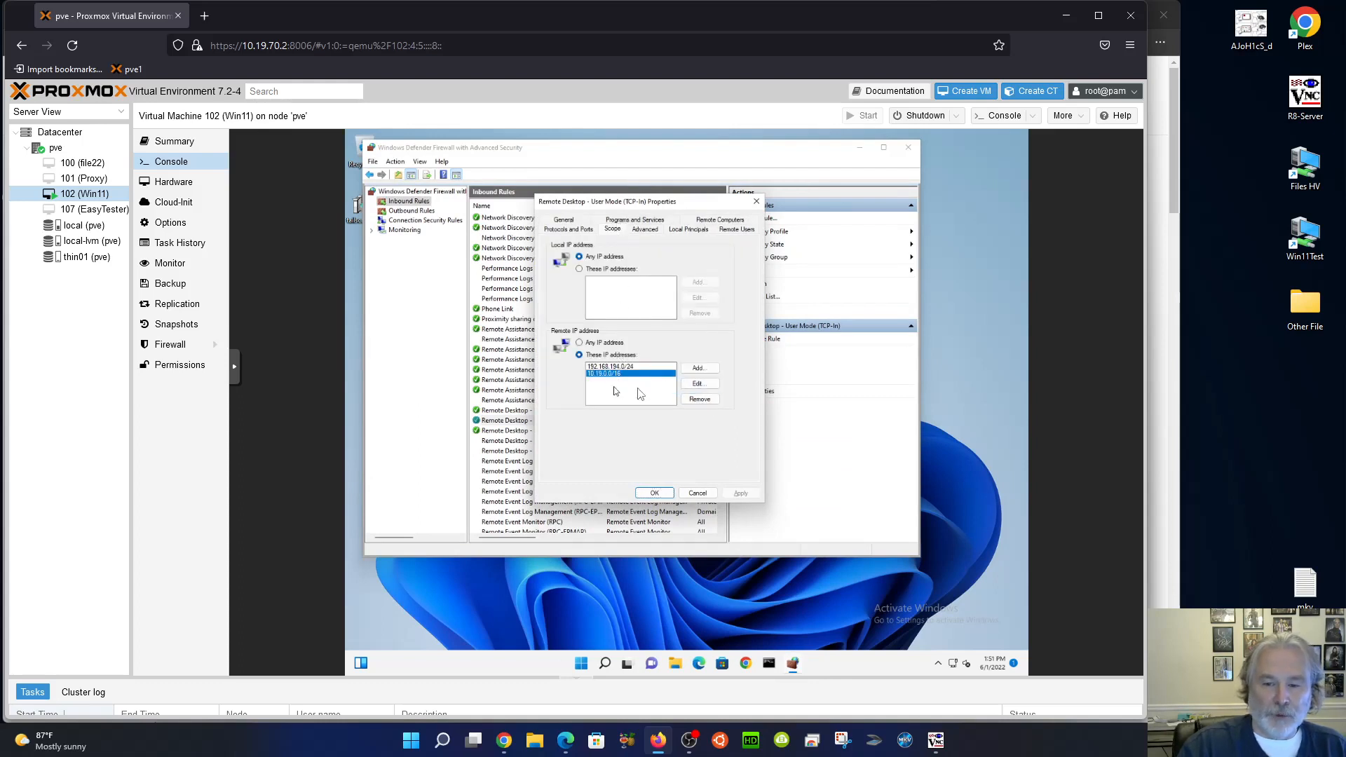
left_click(699, 398)
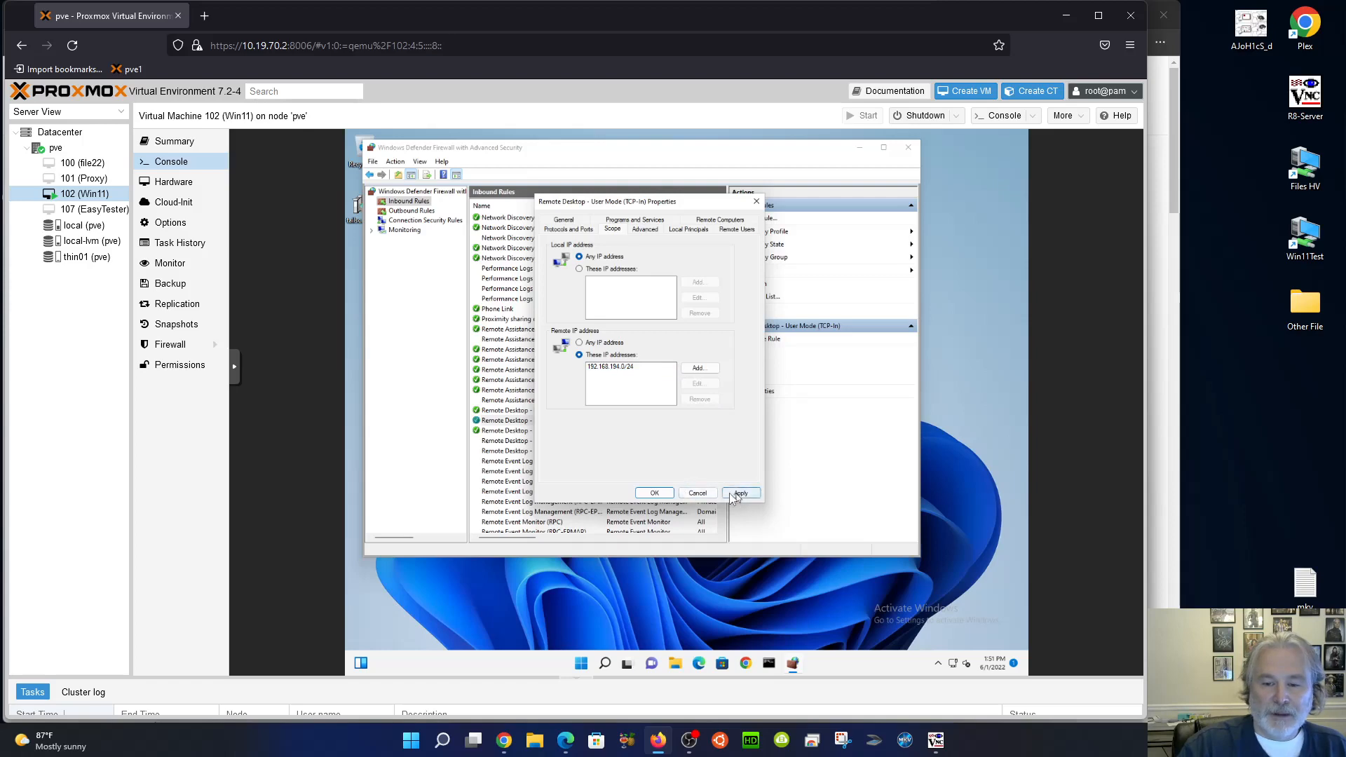
left_click(654, 493)
Step: Delete the 10.19.0.0/16 subnet from the remote address scope of Remote Desktop - User Mode (UDP-In) and save the rule
double_click(567, 430)
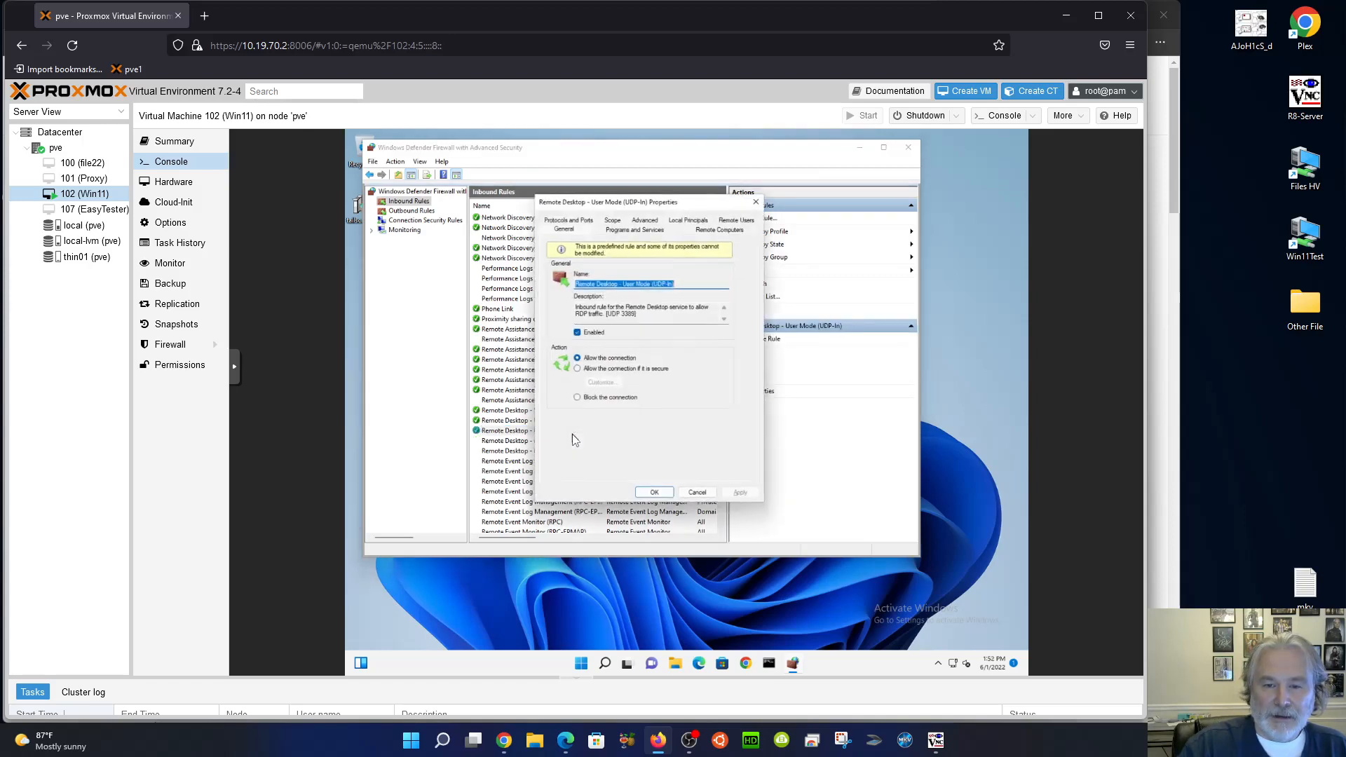
left_click(612, 223)
left_click(611, 375)
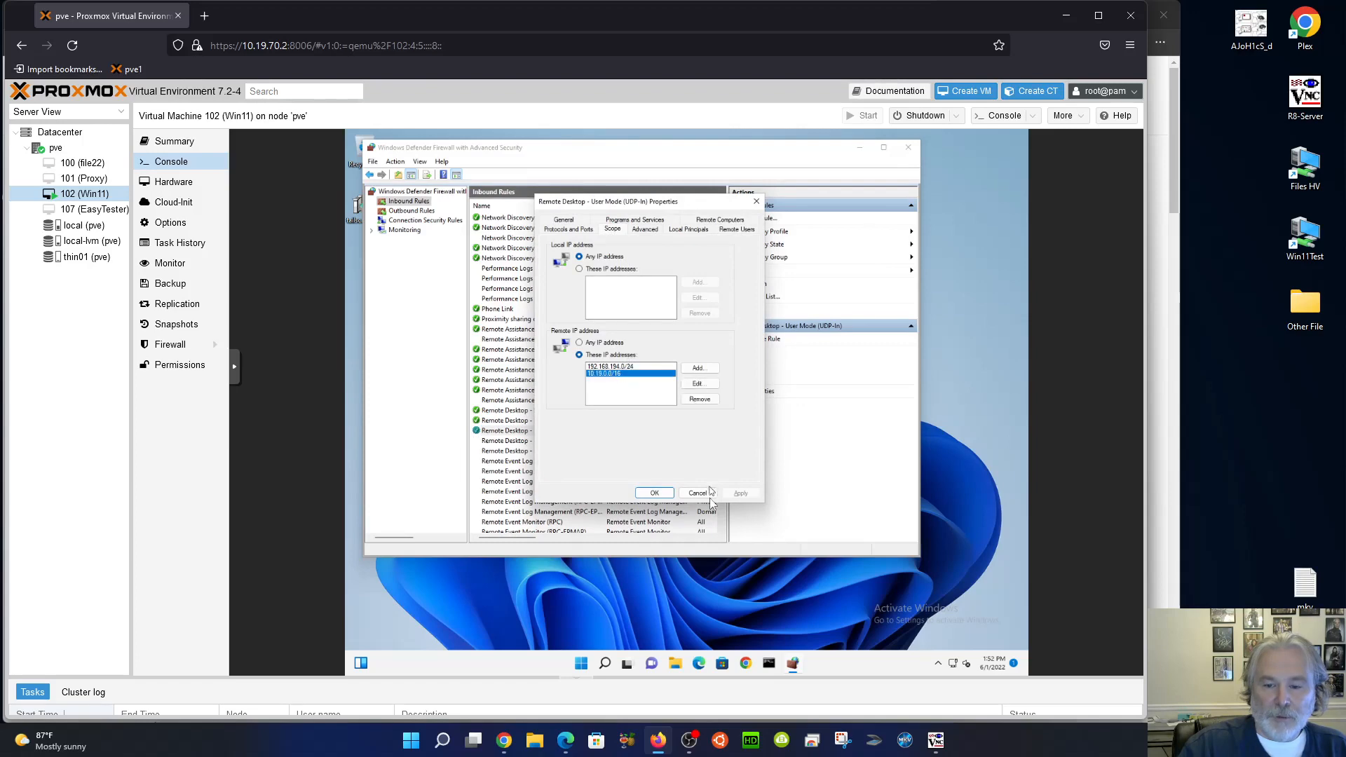
left_click(701, 403)
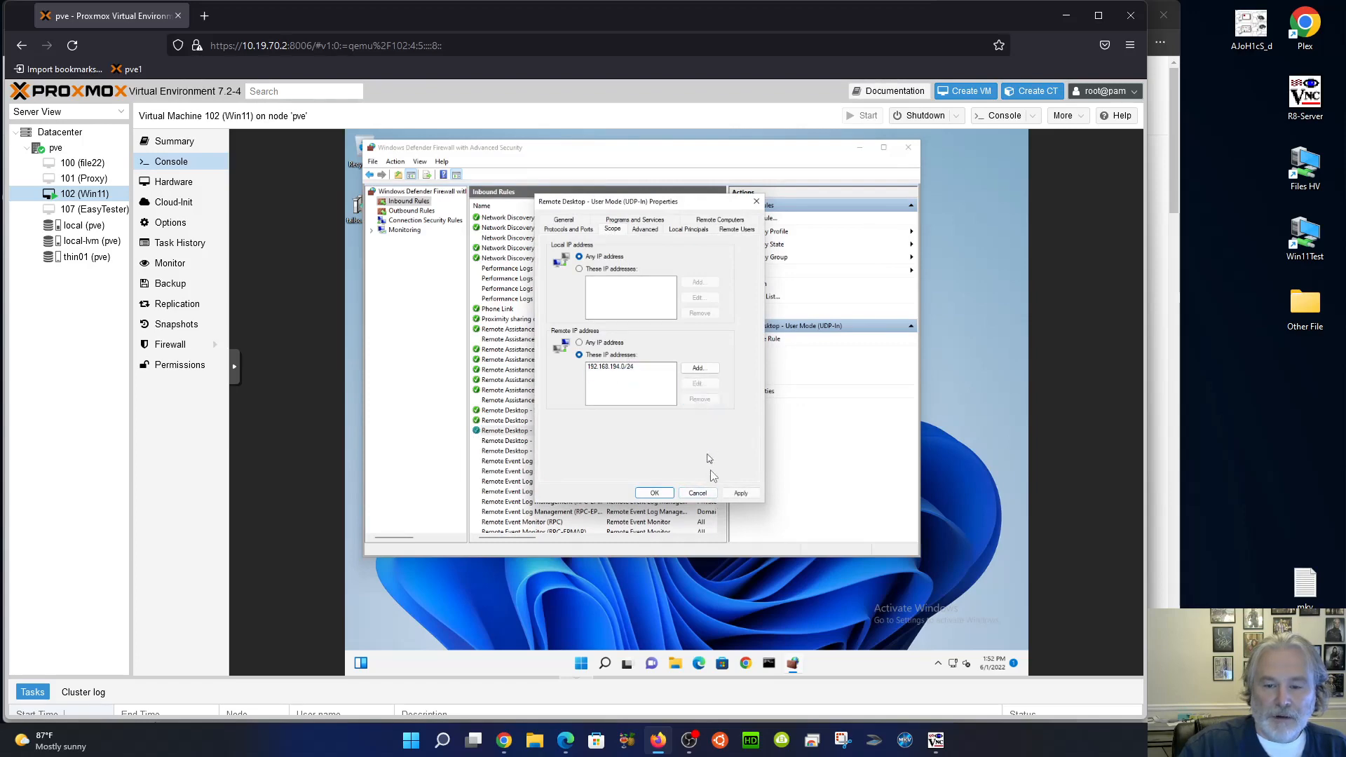
left_click(653, 493)
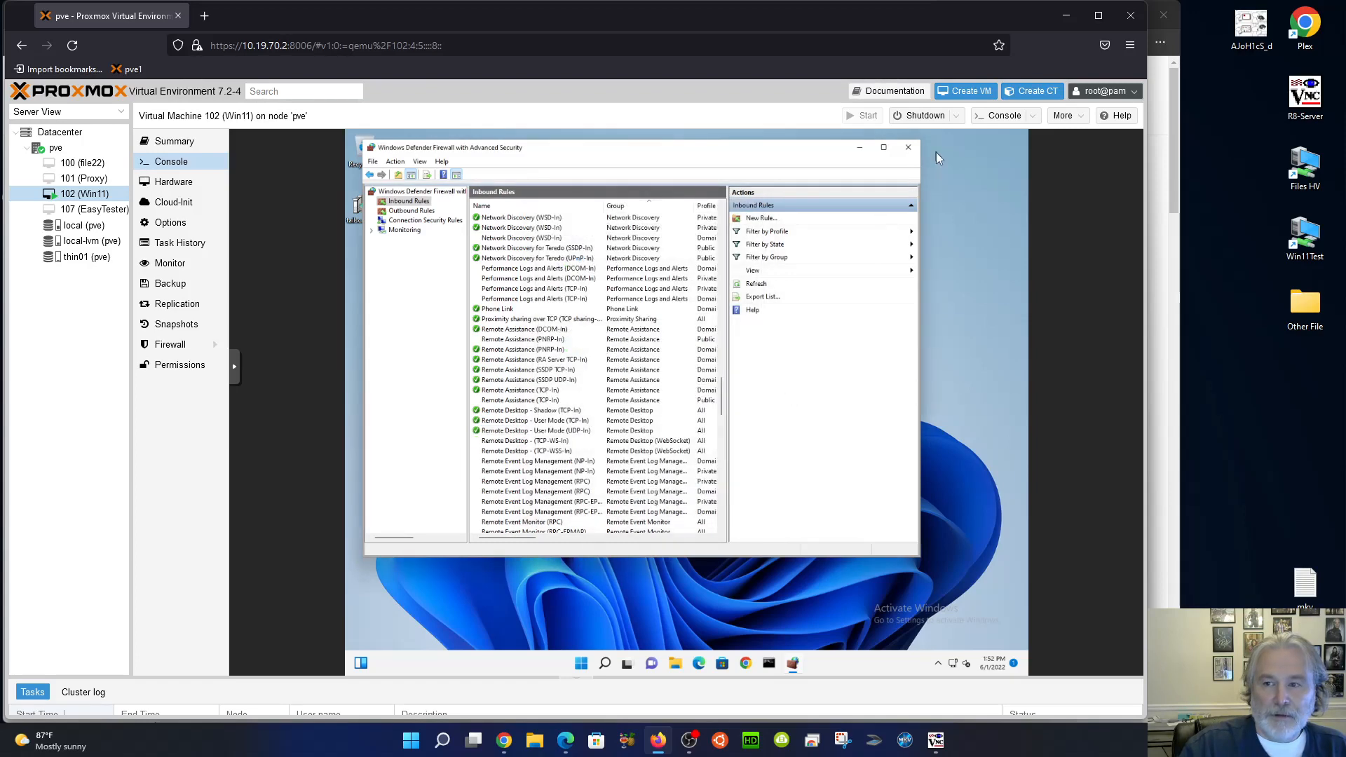
Step: Show the virtual machine's summary, test a Remote Desktop connection to 10.19.70.213 and cancel the attempt
left_click(175, 141)
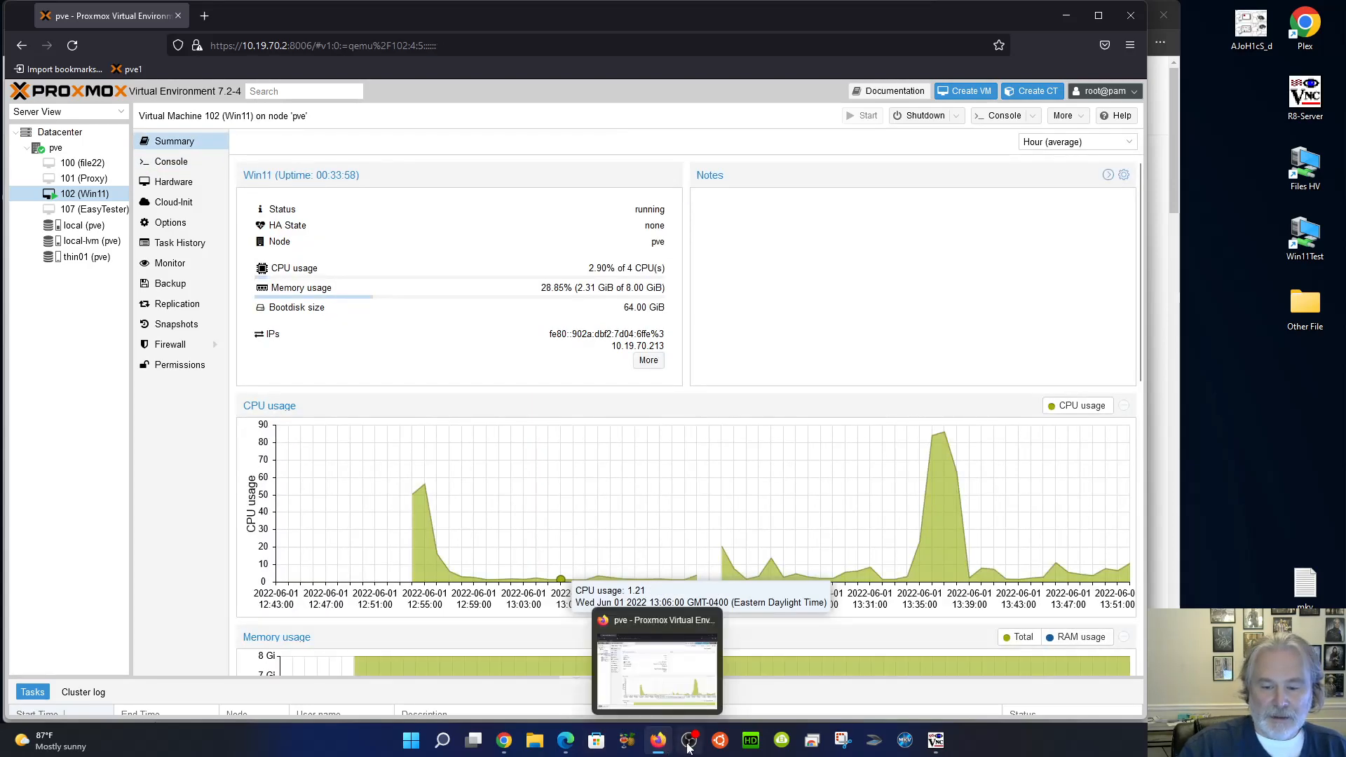
left_click(411, 740)
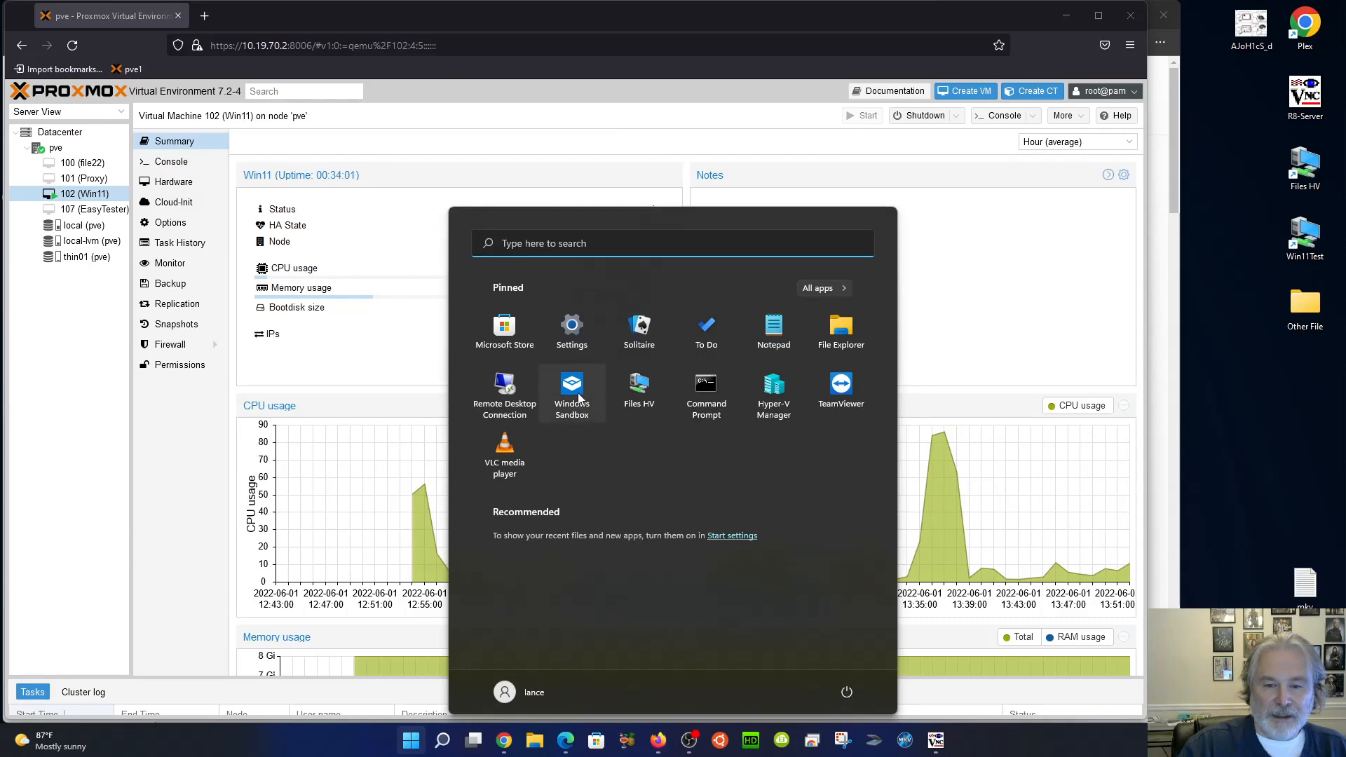
left_click(514, 397)
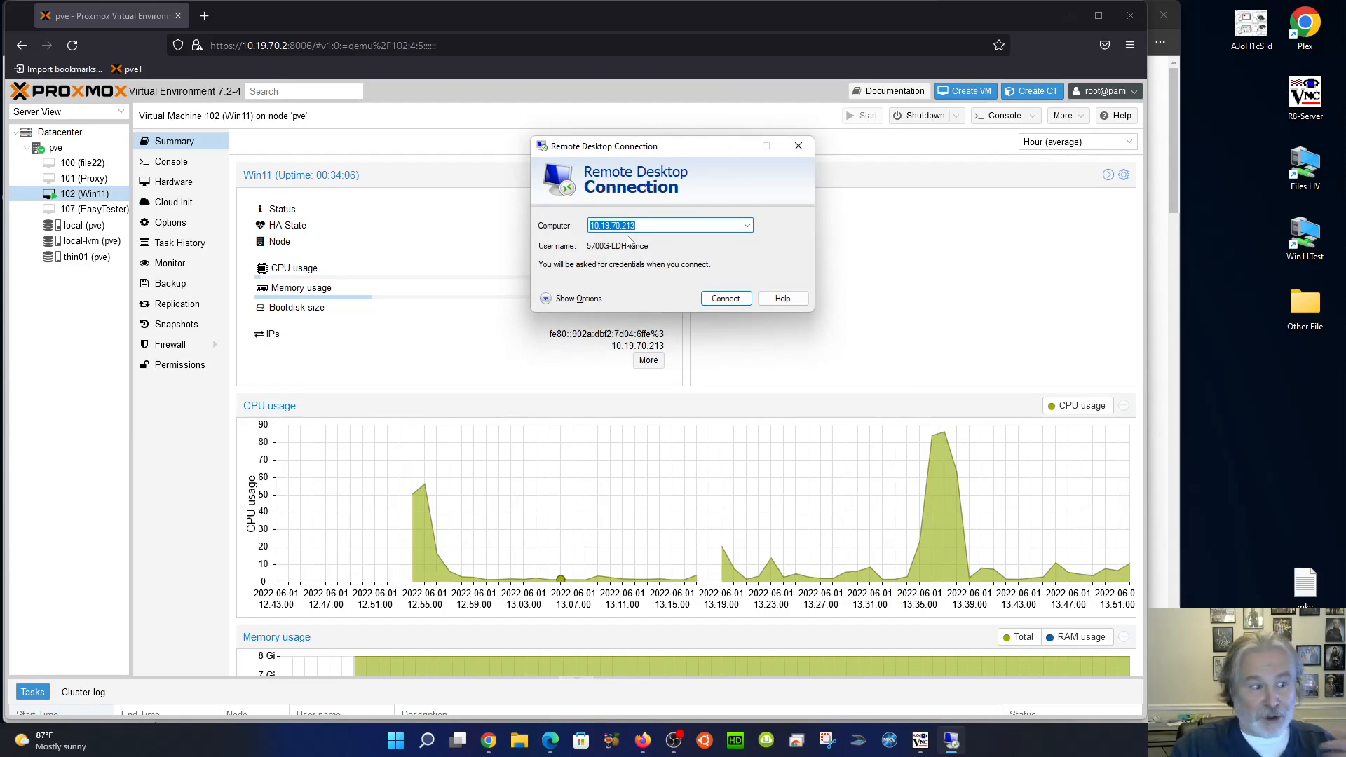
left_click(714, 298)
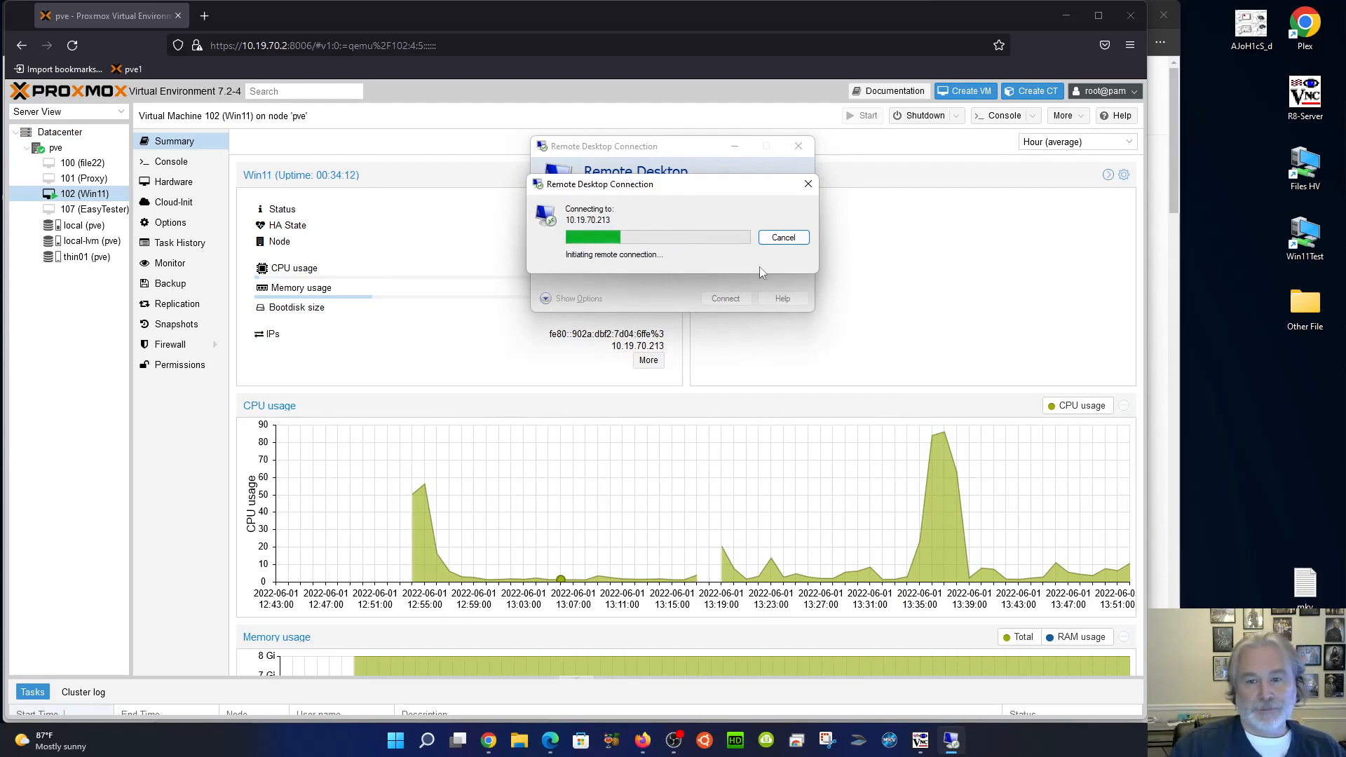
left_click(776, 238)
Step: Connect by Remote Desktop to 192.168.194.167, entering the account password and accepting the untrusted certificate
left_click(747, 225)
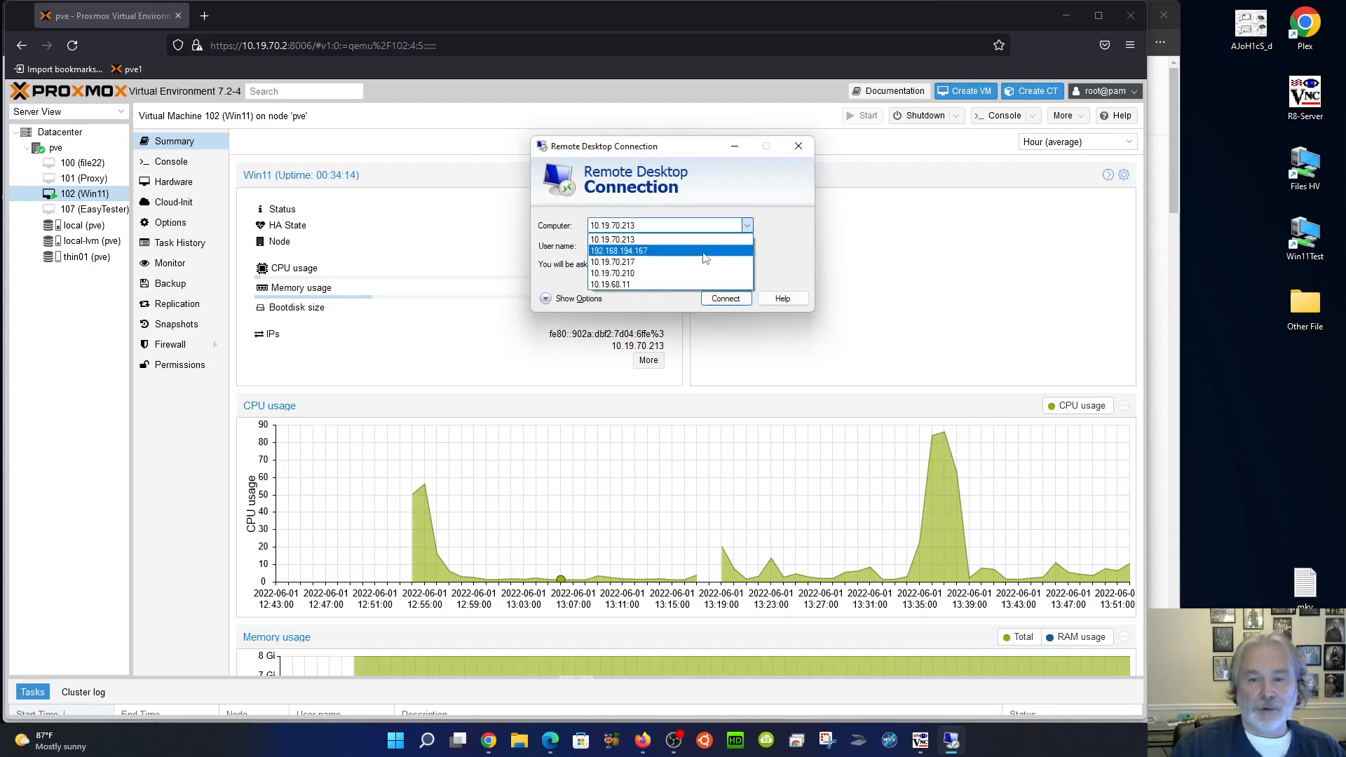
left_click(699, 251)
left_click(722, 299)
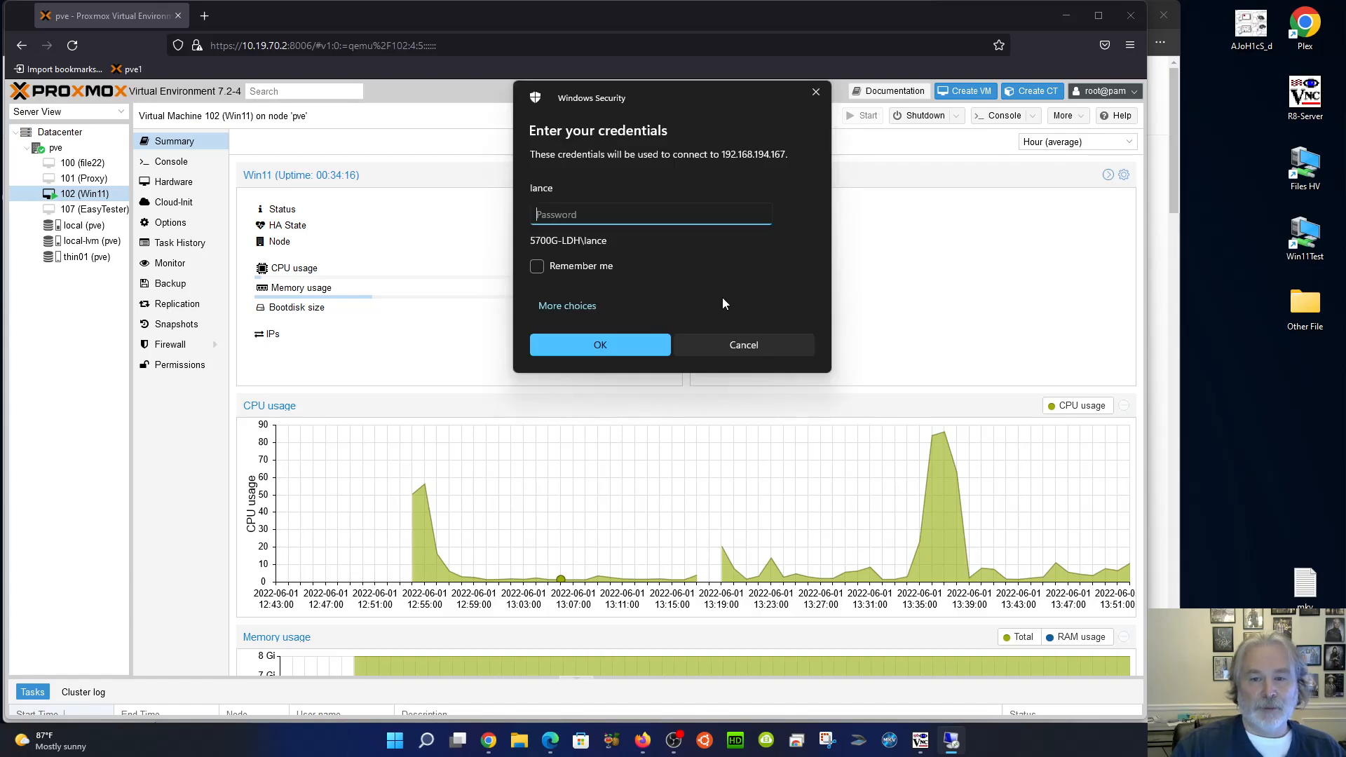
type("*********")
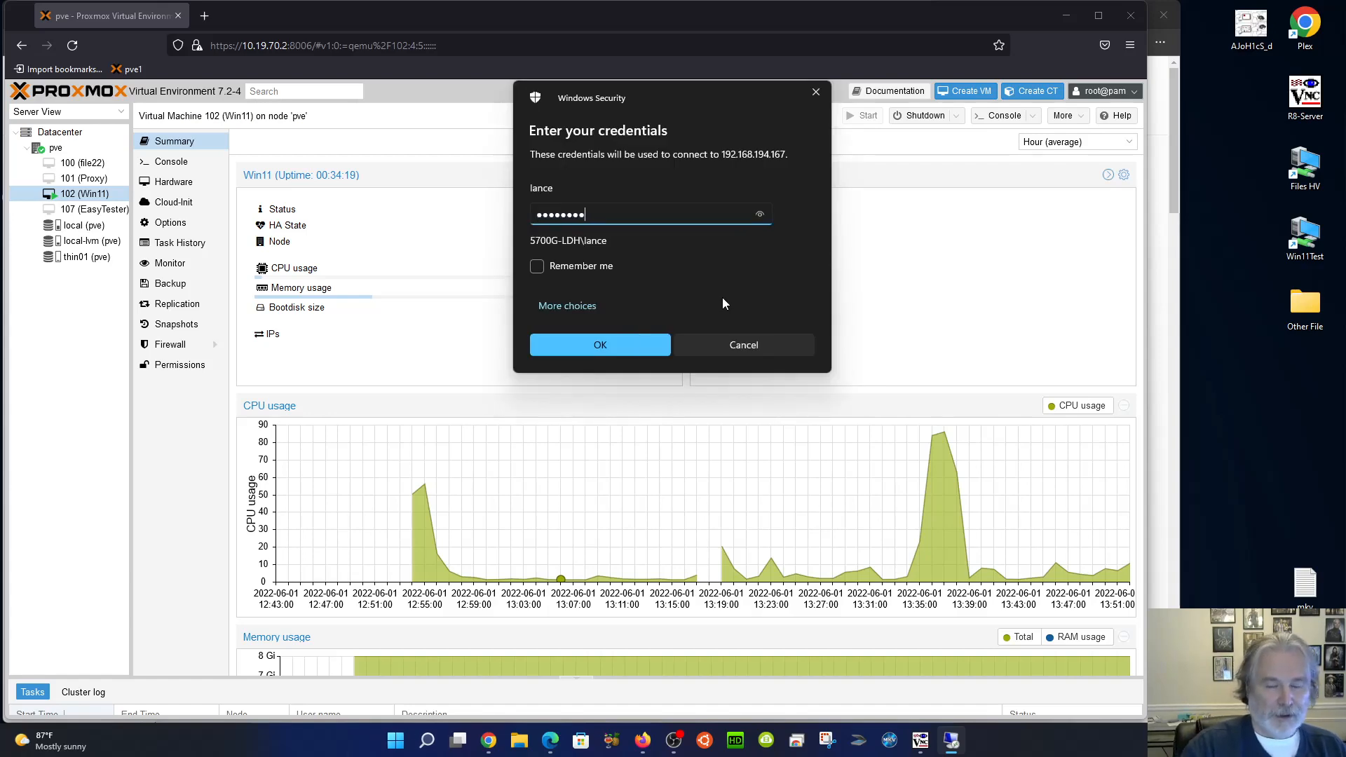
key("Return")
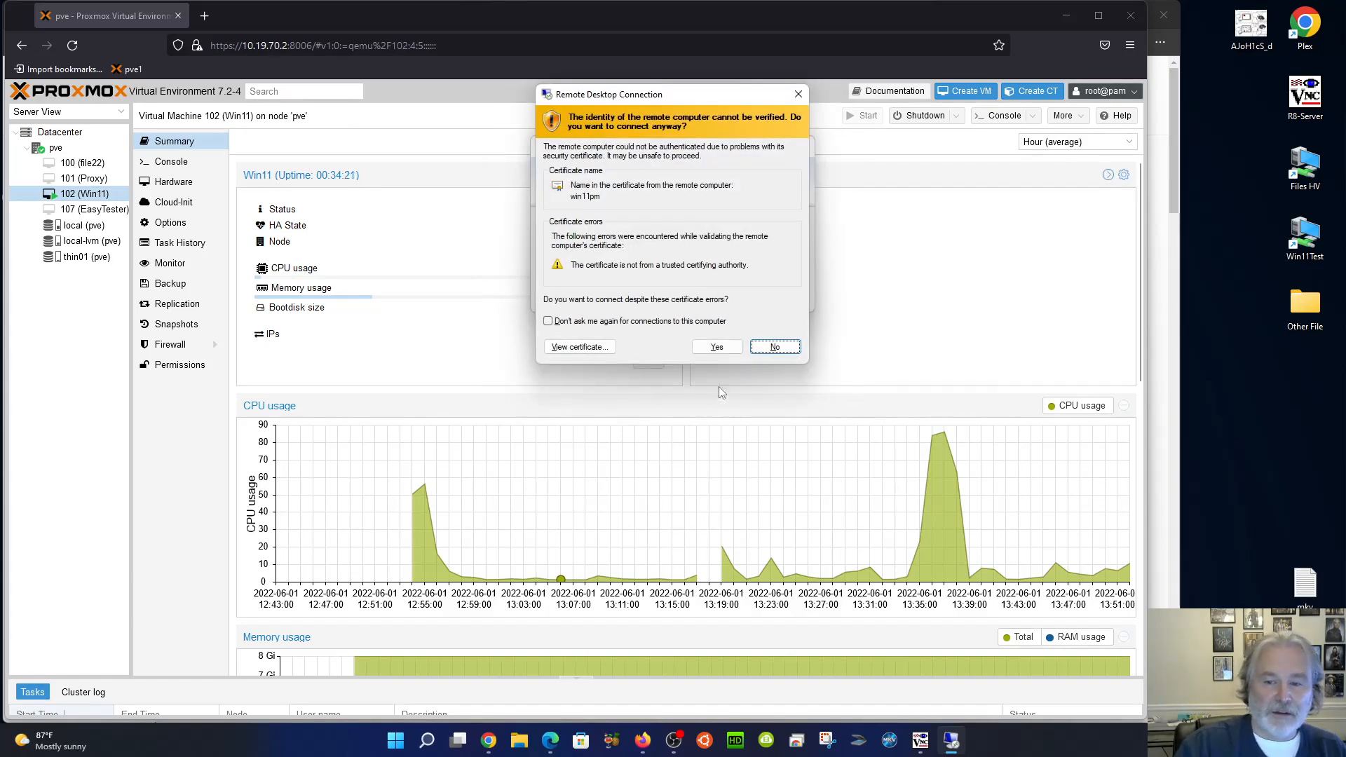
left_click(717, 347)
left_click(726, 347)
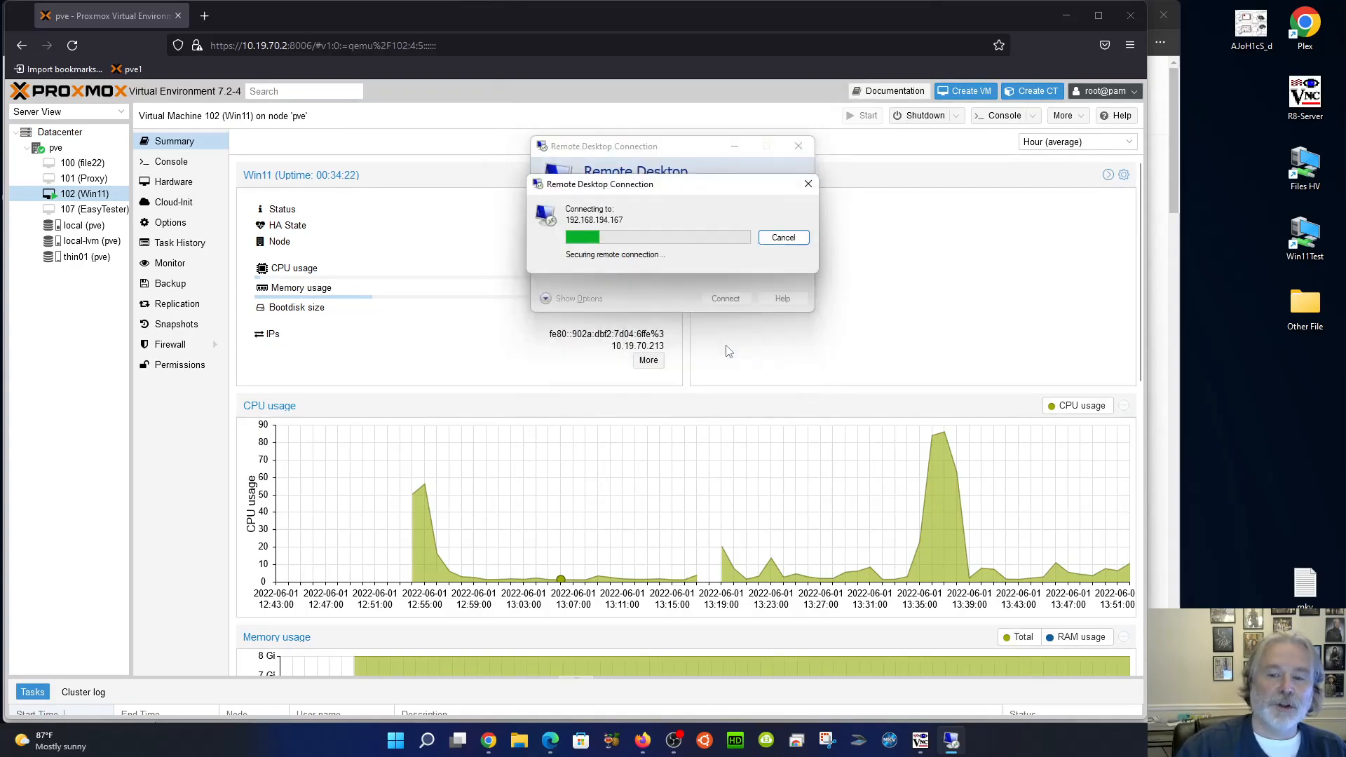